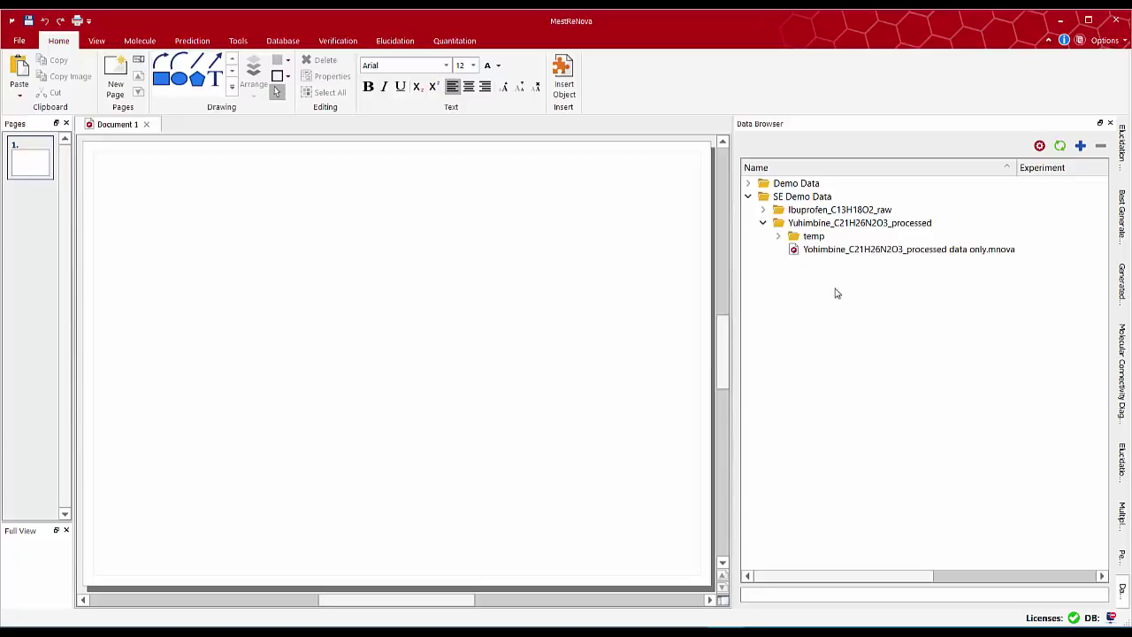
- Open the Yohimbine processed data .mnova file from the SE Demo Data > Yohimbine folder
double_click(875, 251)
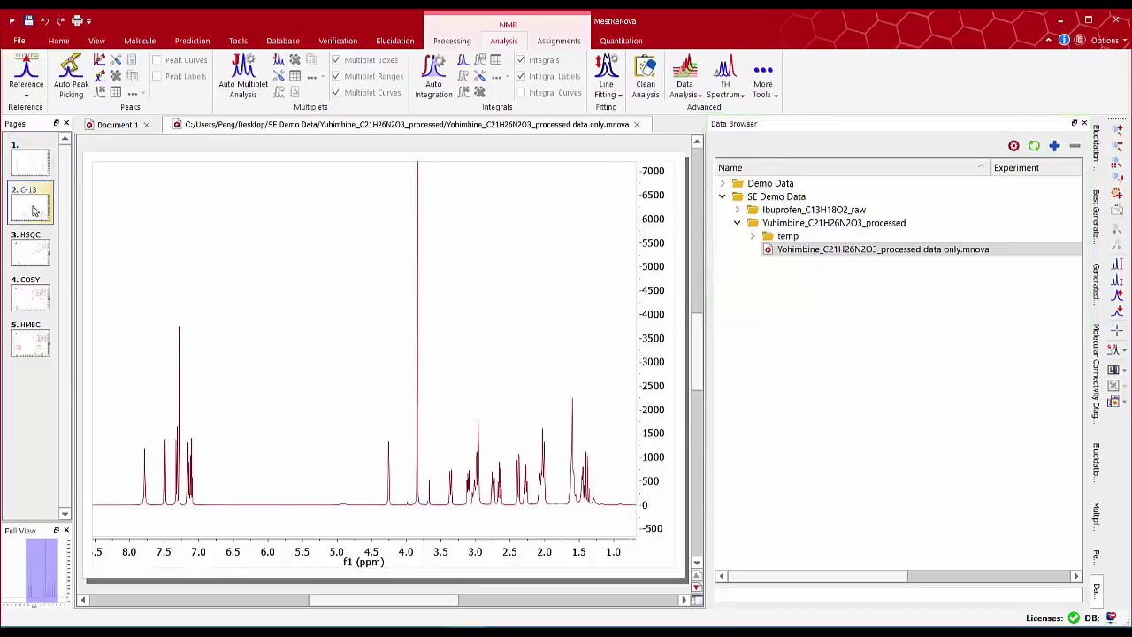
- Page through the C-13, HSQC and COSY spectra, ending on the HMBC page
click(32, 211)
click(31, 254)
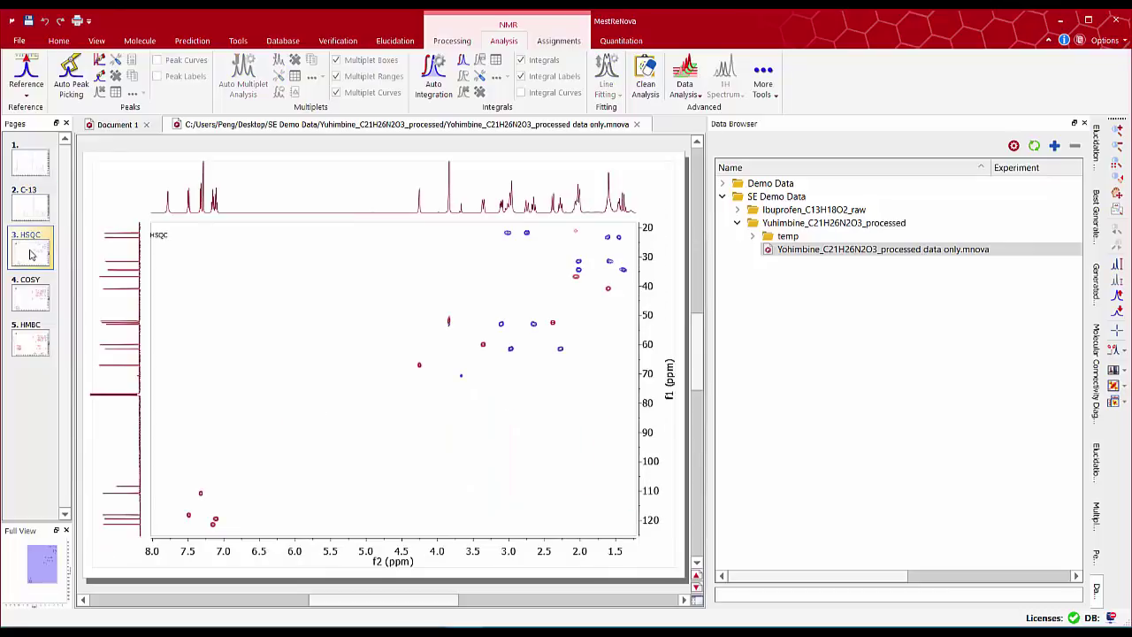
click(43, 297)
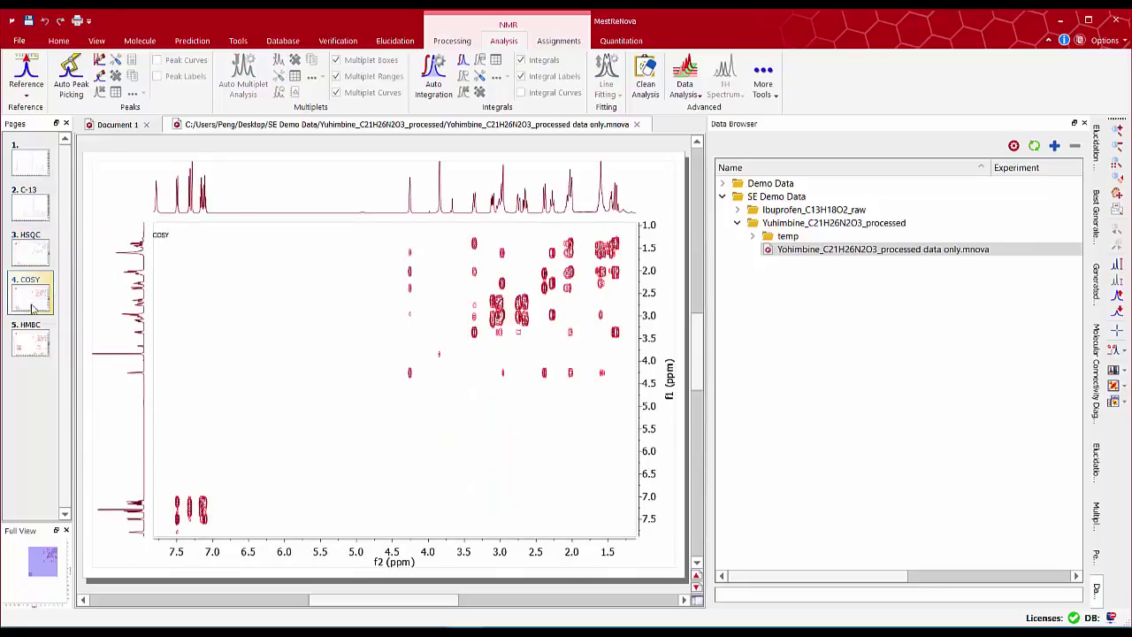
click(34, 350)
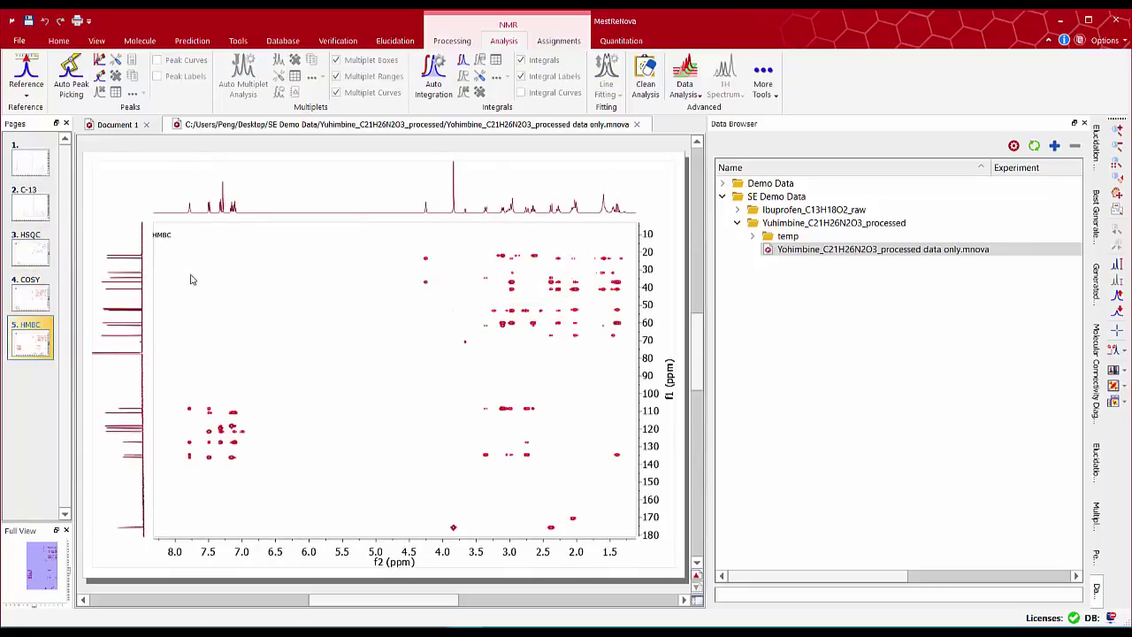
- Start a new structure elucidation with molecular formula C21H26N2O3
click(405, 42)
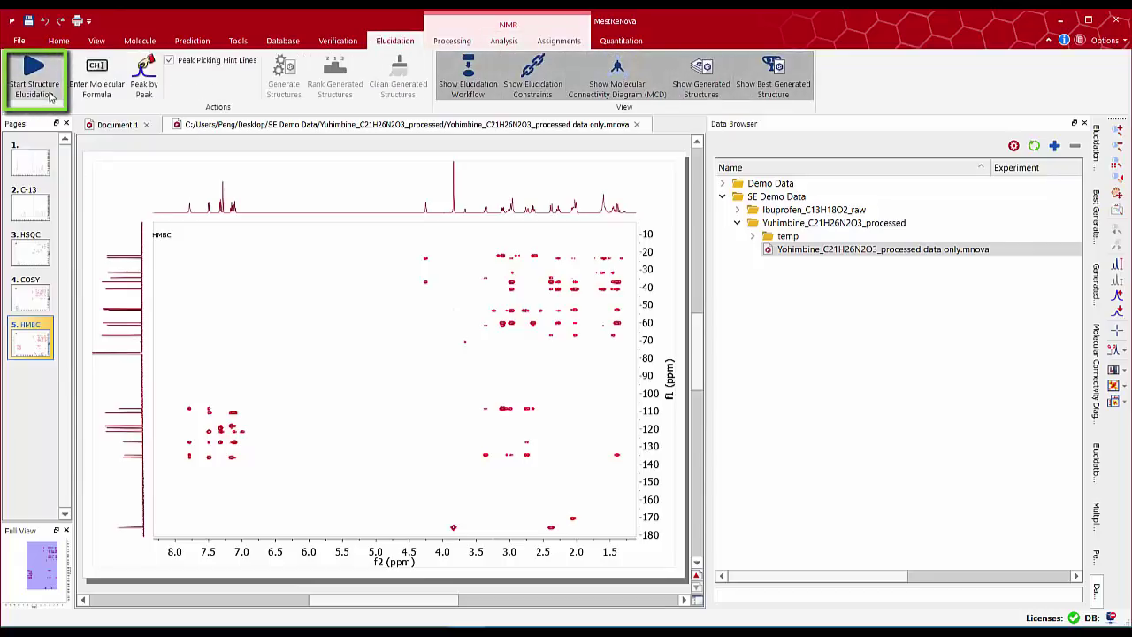
click(33, 68)
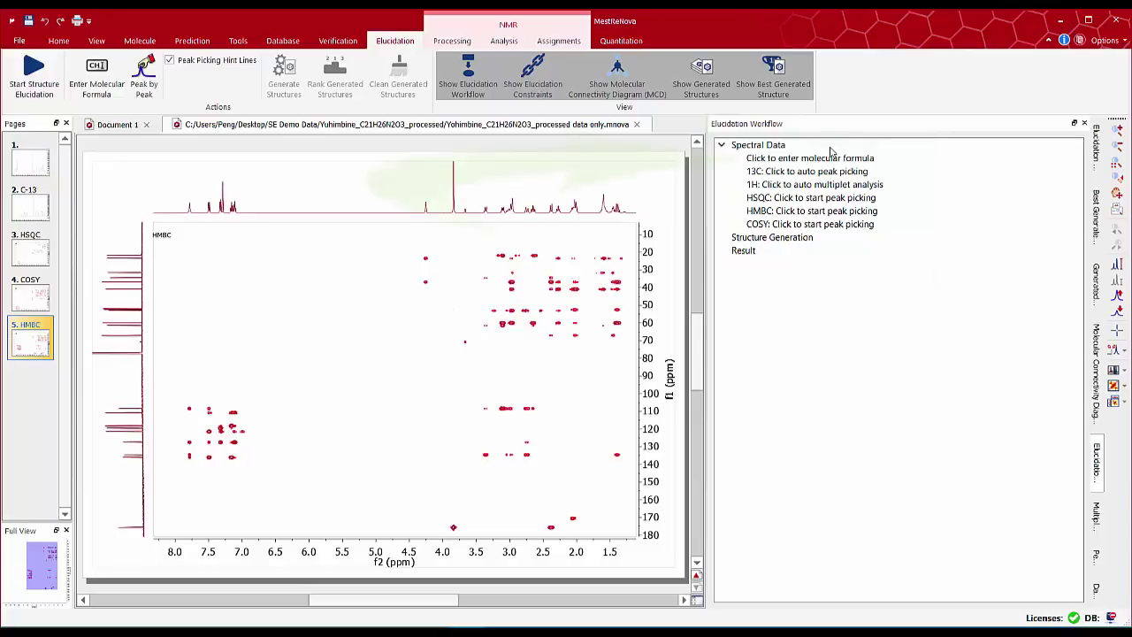
click(791, 160)
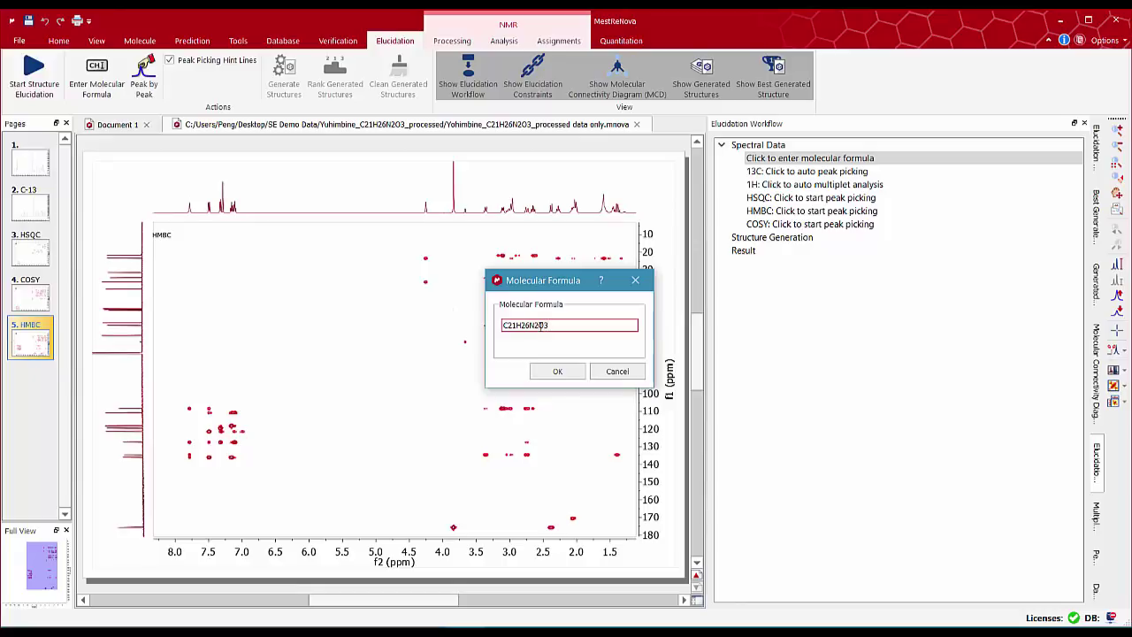
click(557, 371)
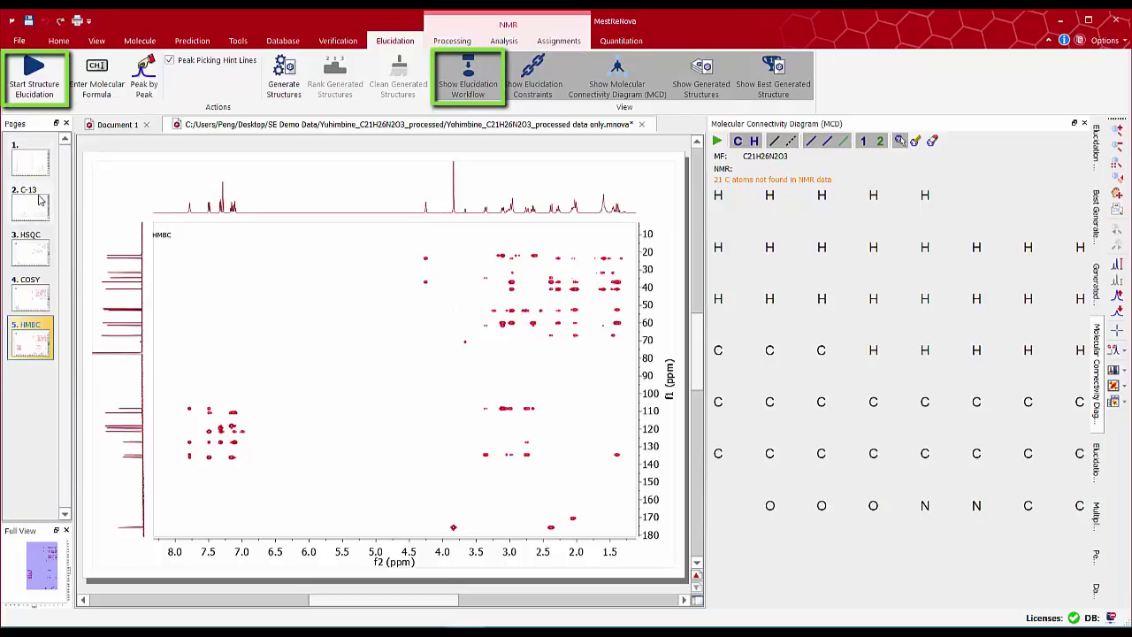
- Auto-pick the C-13 peaks and zoom into the 109–140 ppm carbon region
click(468, 78)
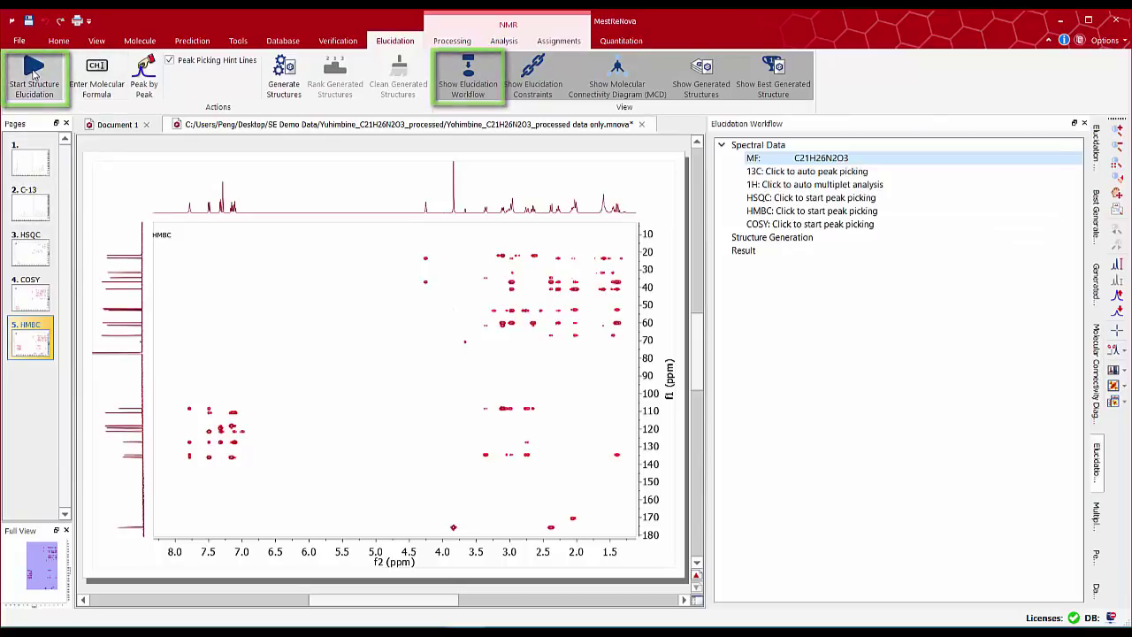
click(774, 174)
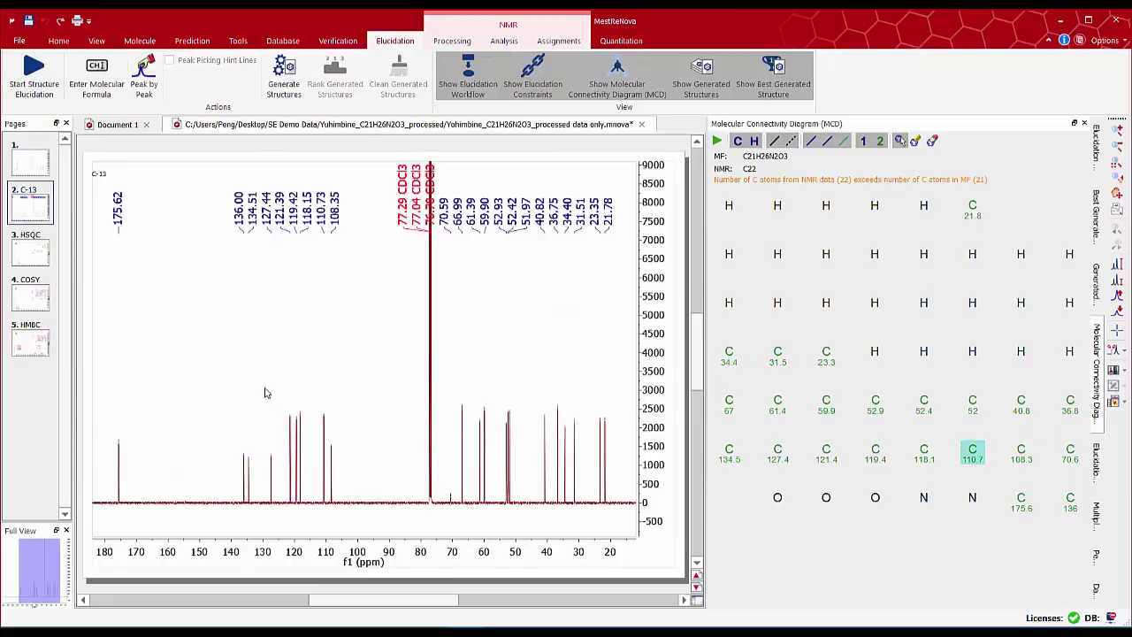
click(263, 392)
drag(222, 446, 361, 442)
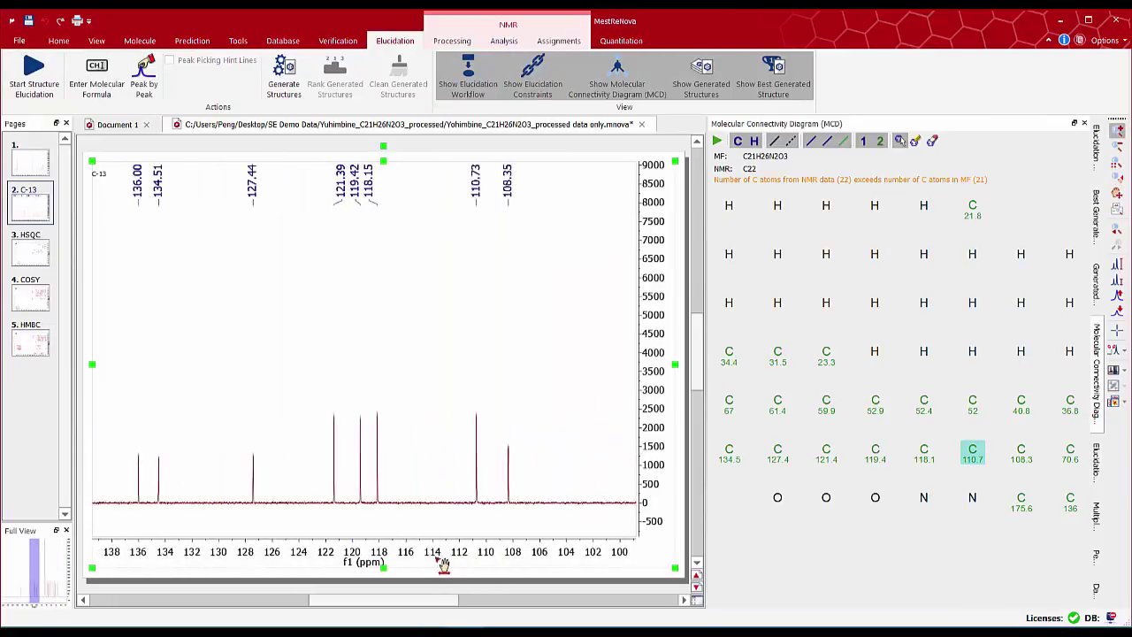
drag(443, 566, 355, 557)
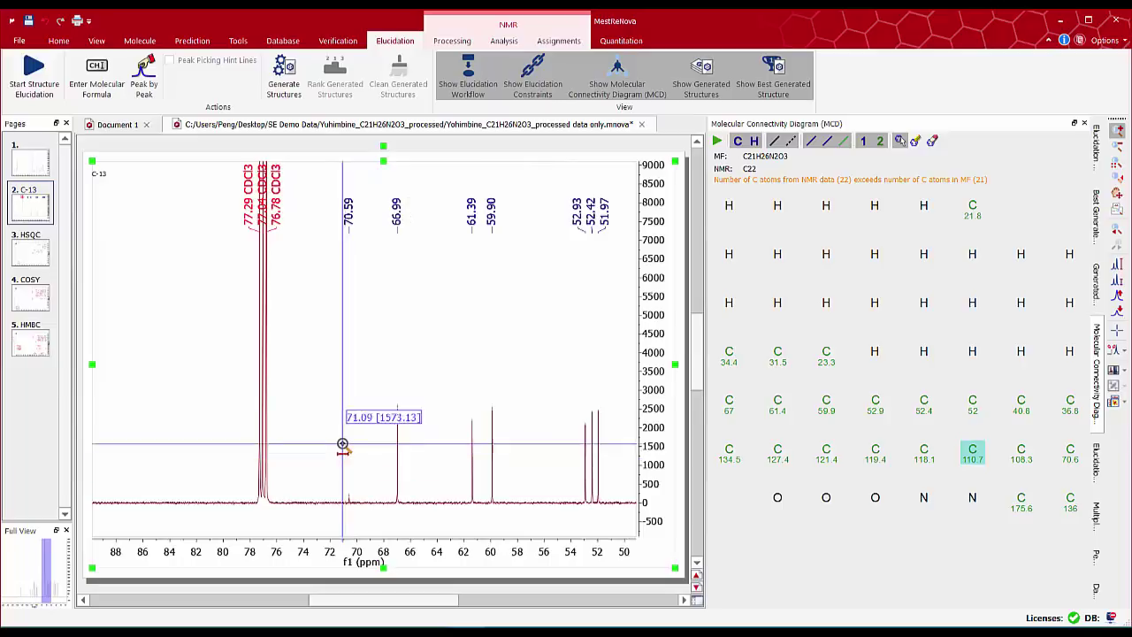
- Manually delete the stray C-13 peak near 71 ppm, check the upfield peaks, and reset the range
right_click(336, 390)
mouse_move(420, 226)
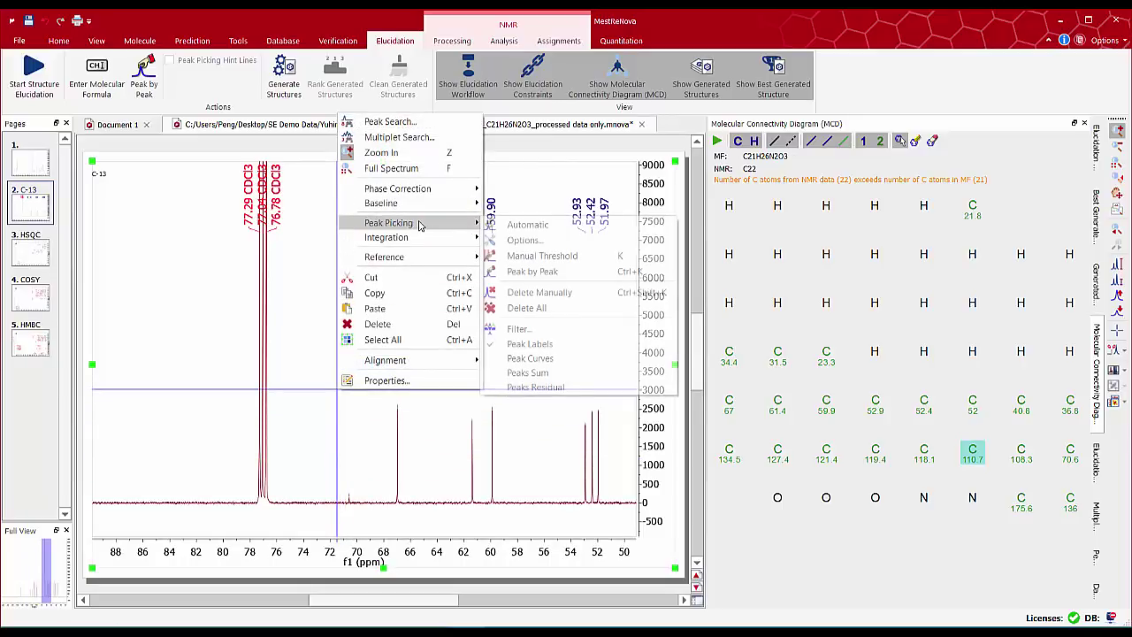
click(555, 301)
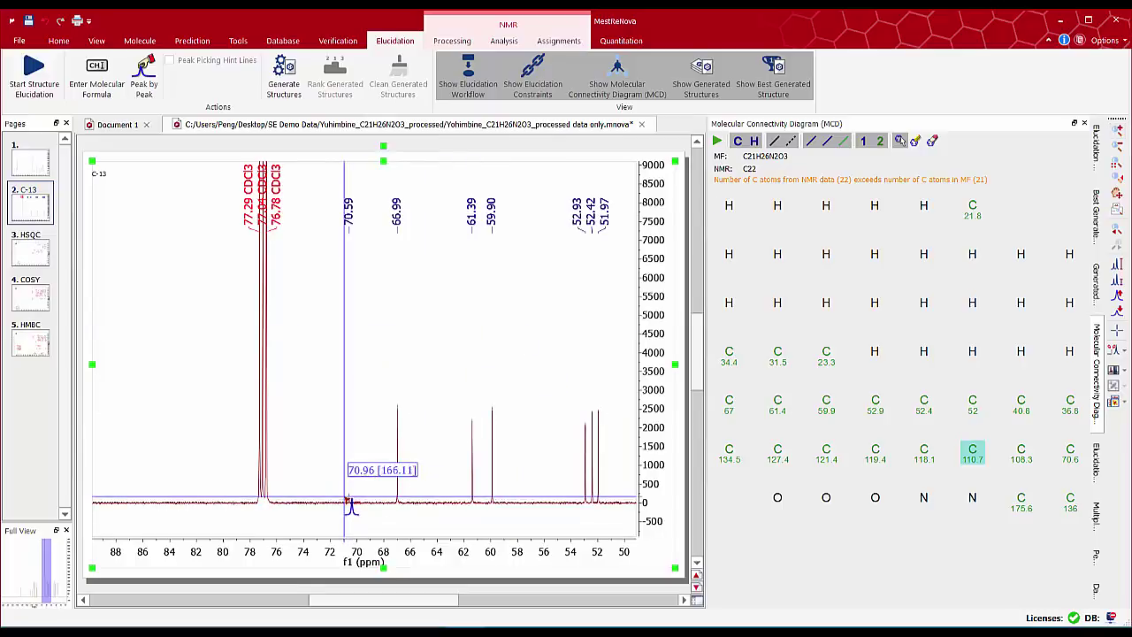
drag(344, 500, 370, 508)
drag(501, 566, 306, 586)
drag(518, 560, 315, 578)
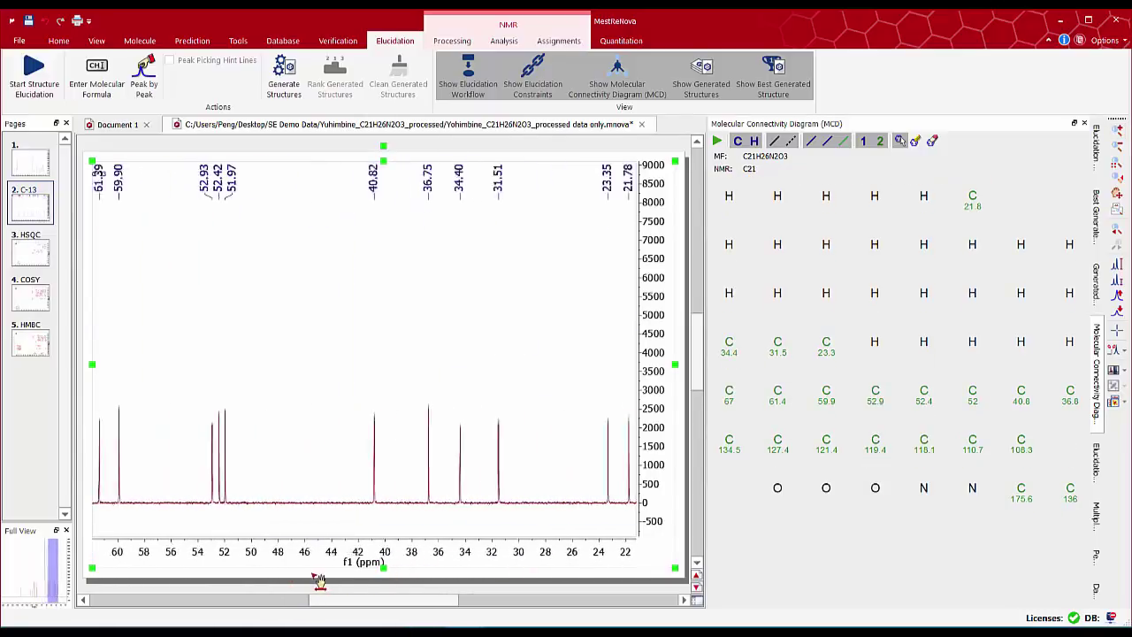
drag(513, 556, 275, 576)
key(f)
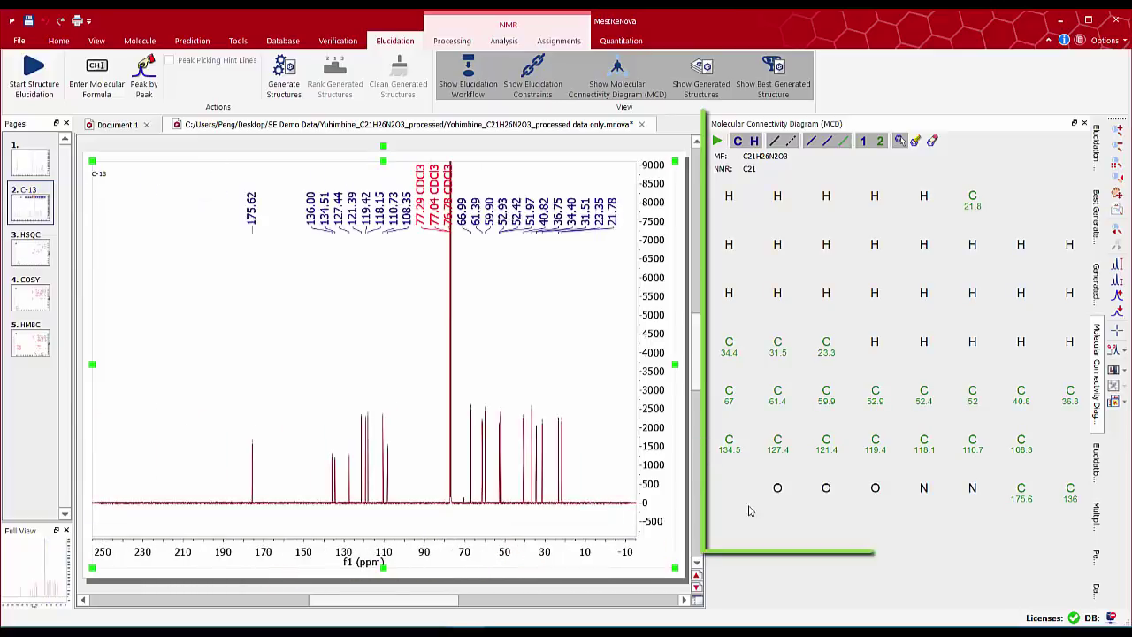
- Redisplay the connectivity diagram listing all 21 picked carbons
click(468, 79)
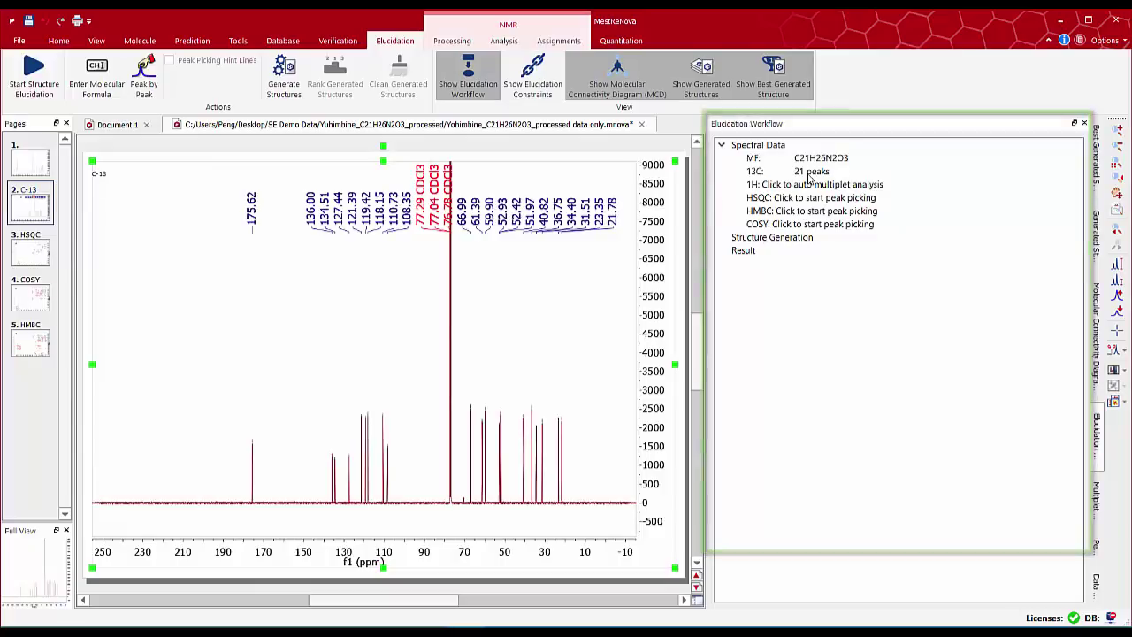
click(622, 82)
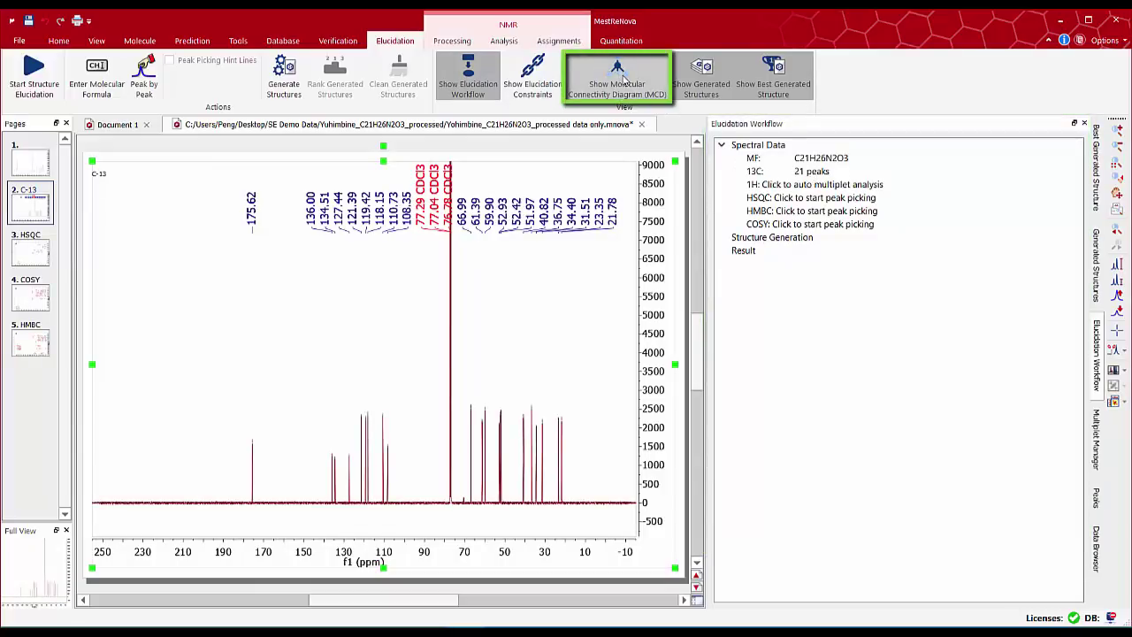
click(628, 86)
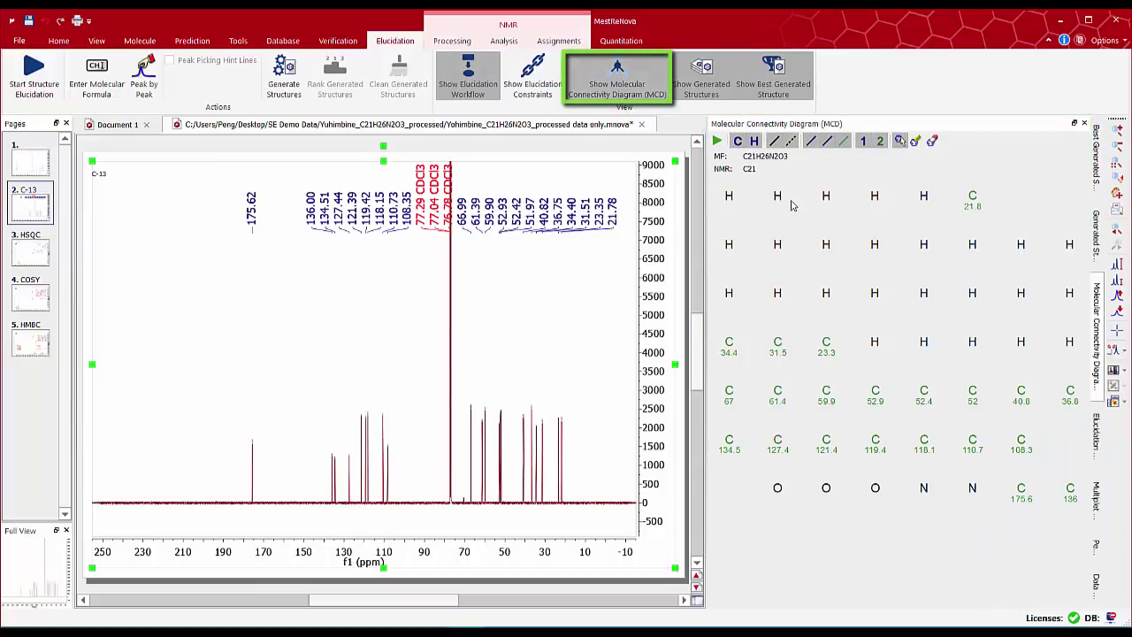
- Run automatic multiplet analysis on the page 1 1H spectrum
click(31, 161)
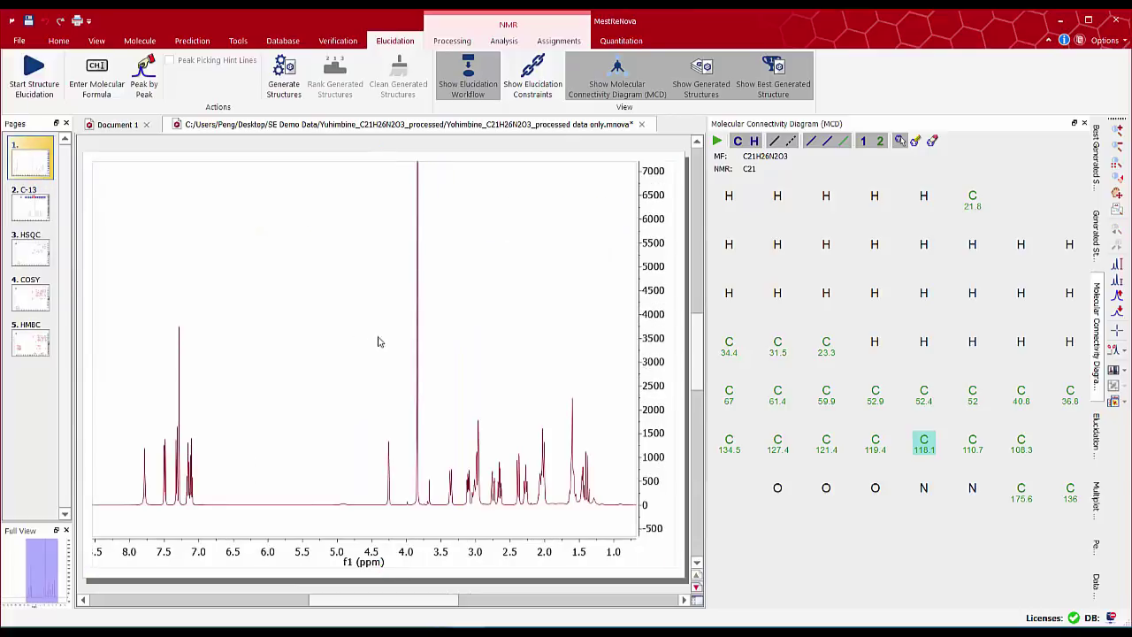
click(505, 42)
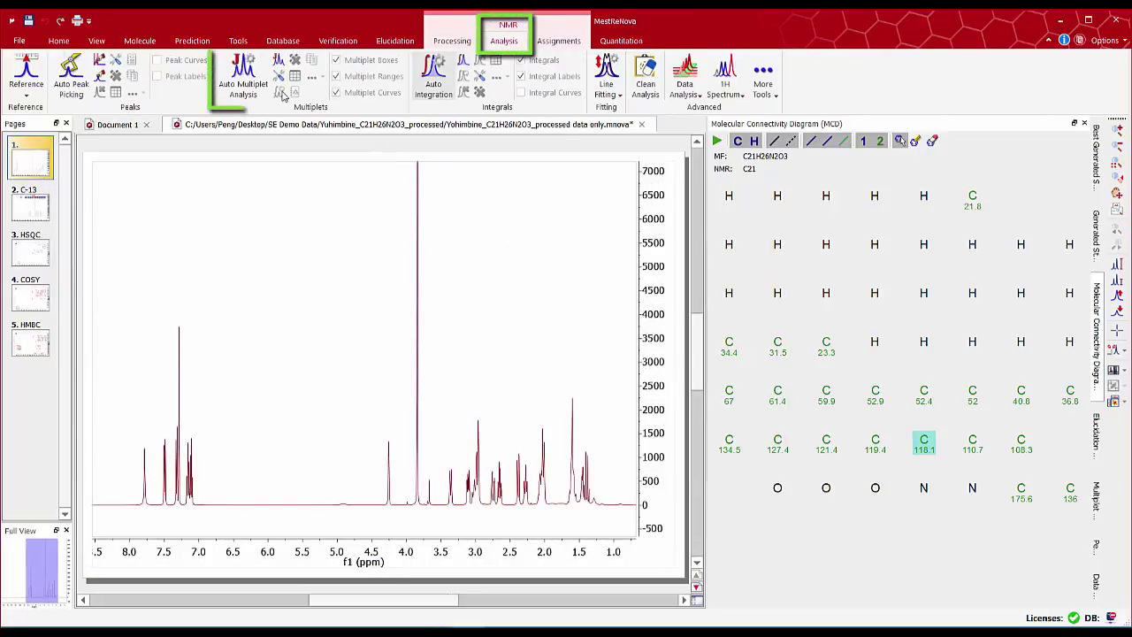
click(394, 40)
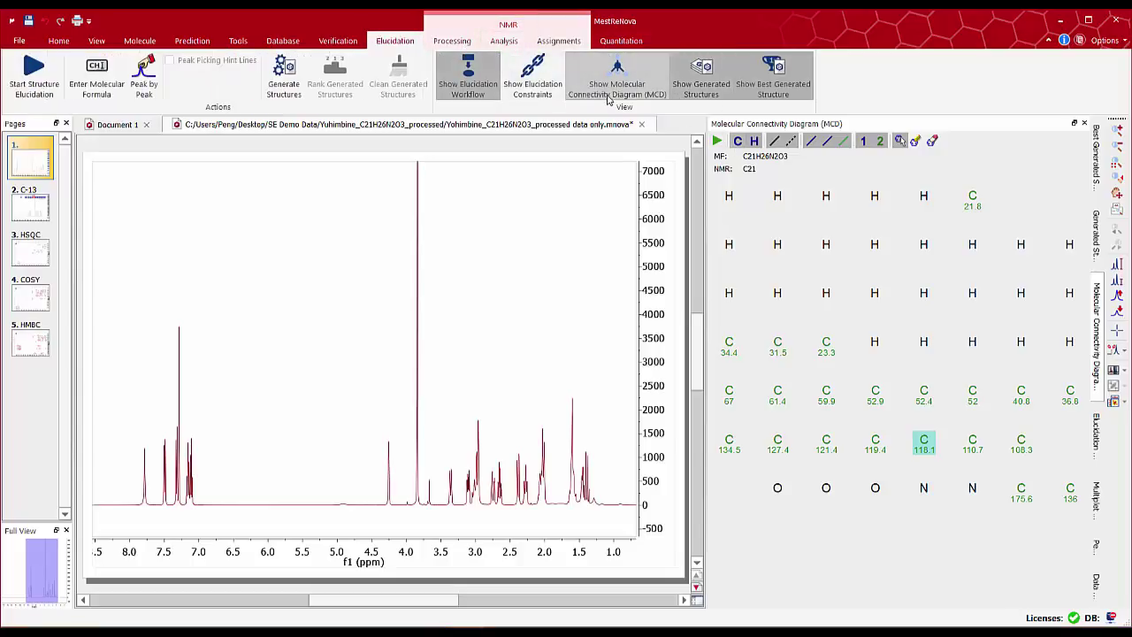
click(476, 86)
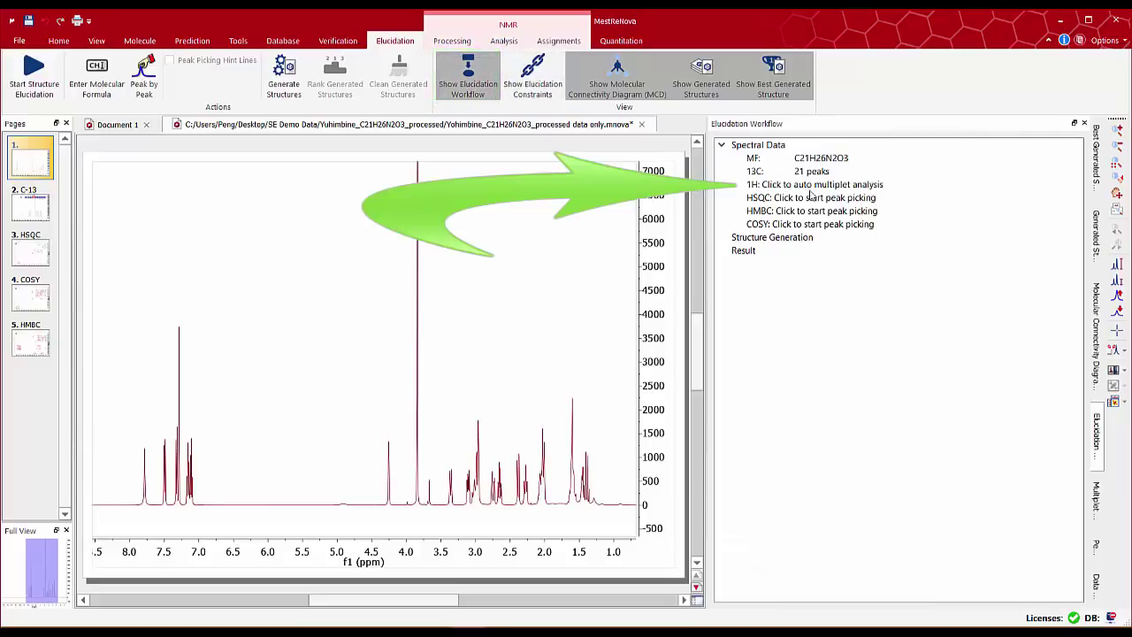
click(807, 189)
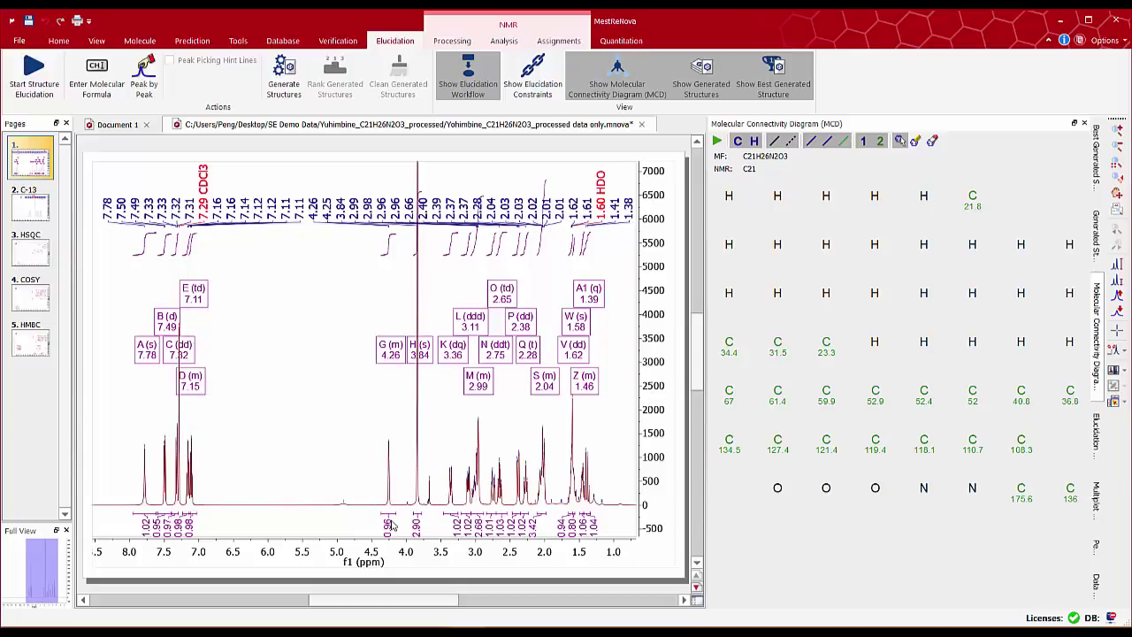
- Zoom the 1H spectrum to 4.5–1.2 ppm, pan toward lower ppm, then view the HSQC page
click(376, 451)
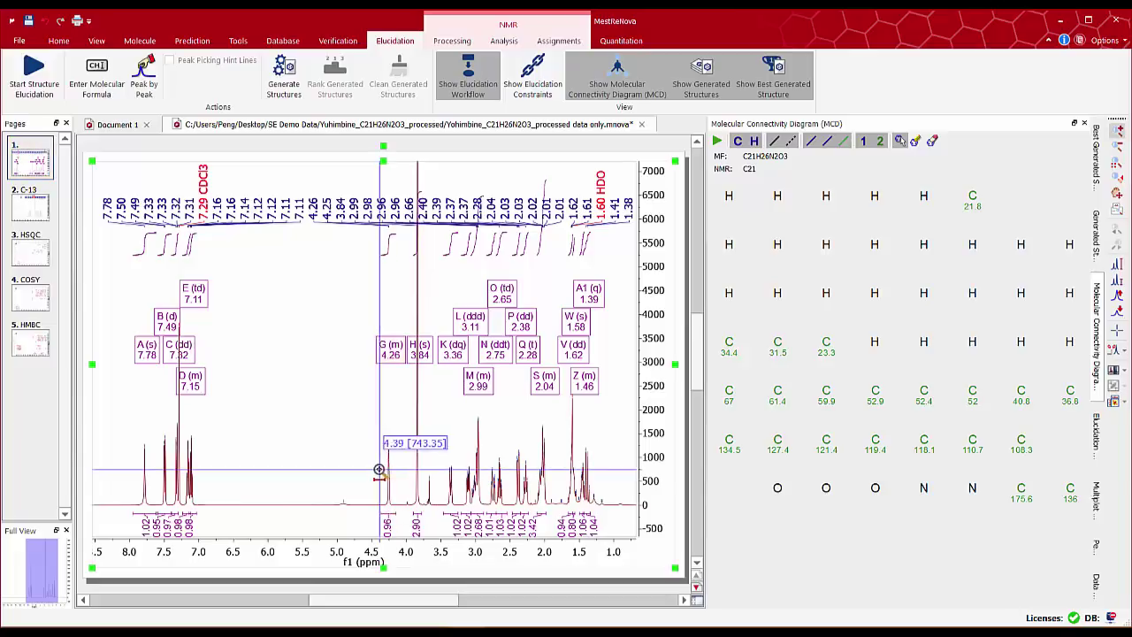
drag(370, 465, 598, 464)
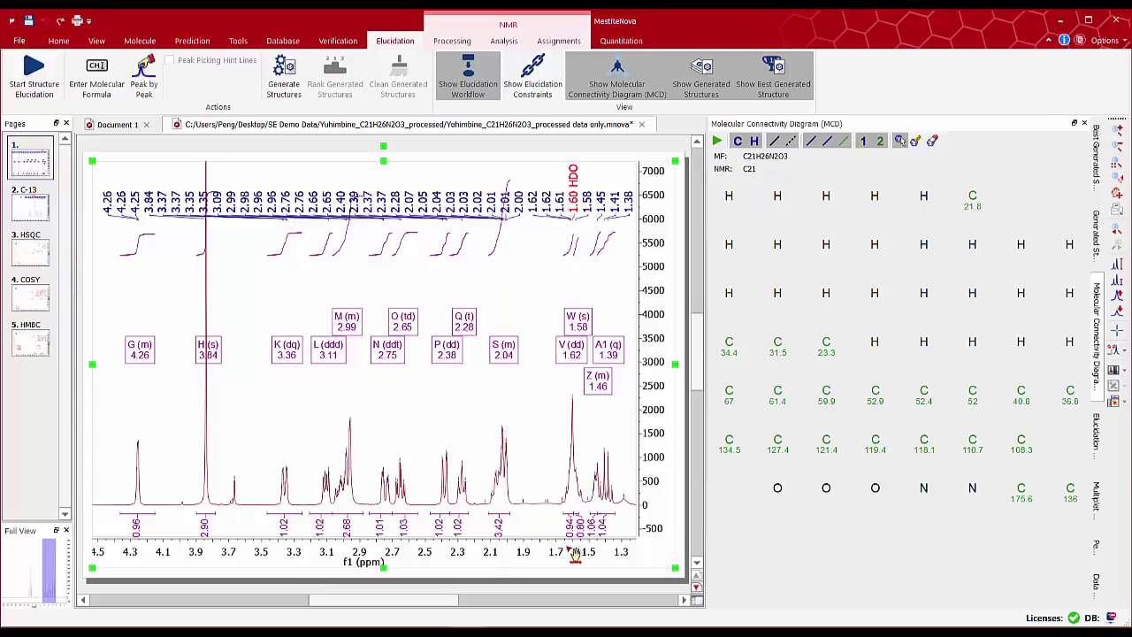
drag(575, 553, 468, 487)
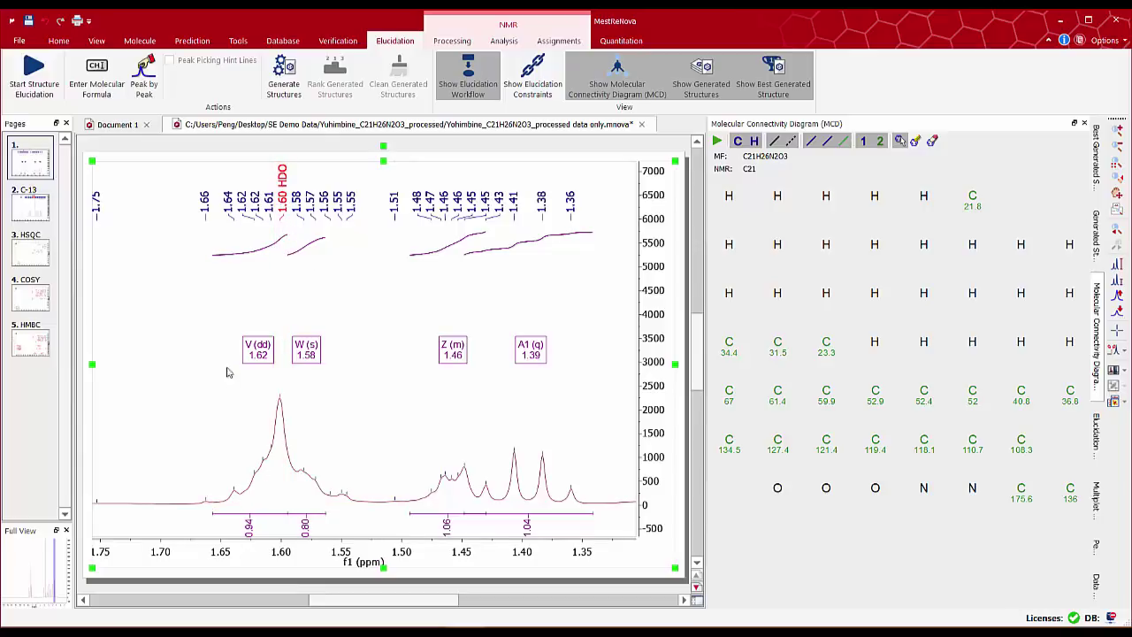
click(45, 256)
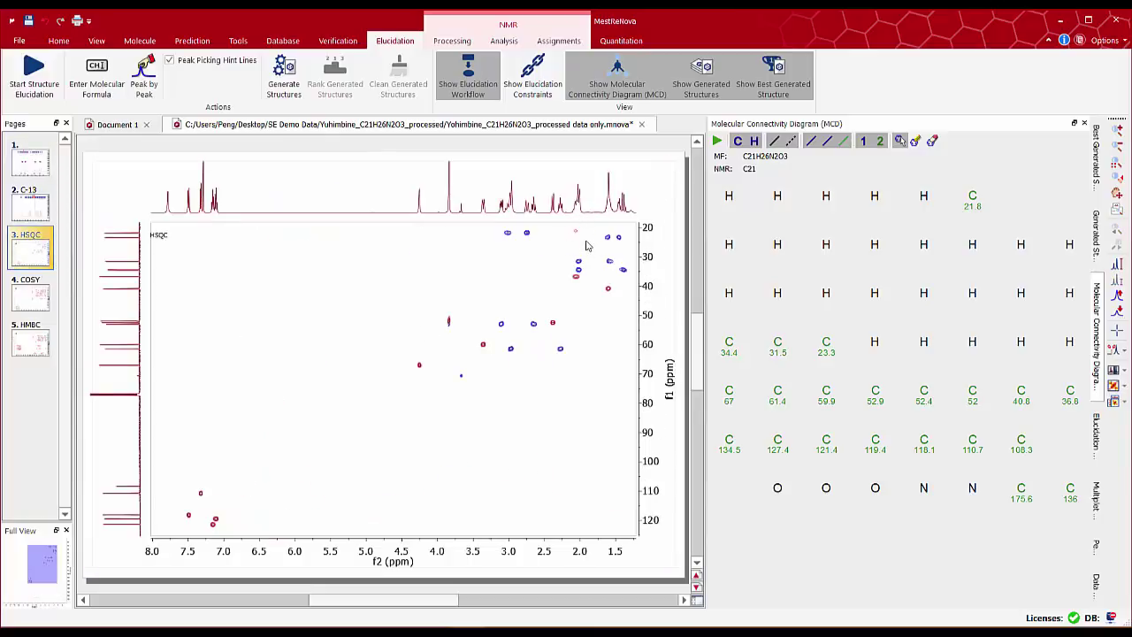
- Reclassify the 1.601 ppm peak as Compound in the 1H peak list
click(40, 168)
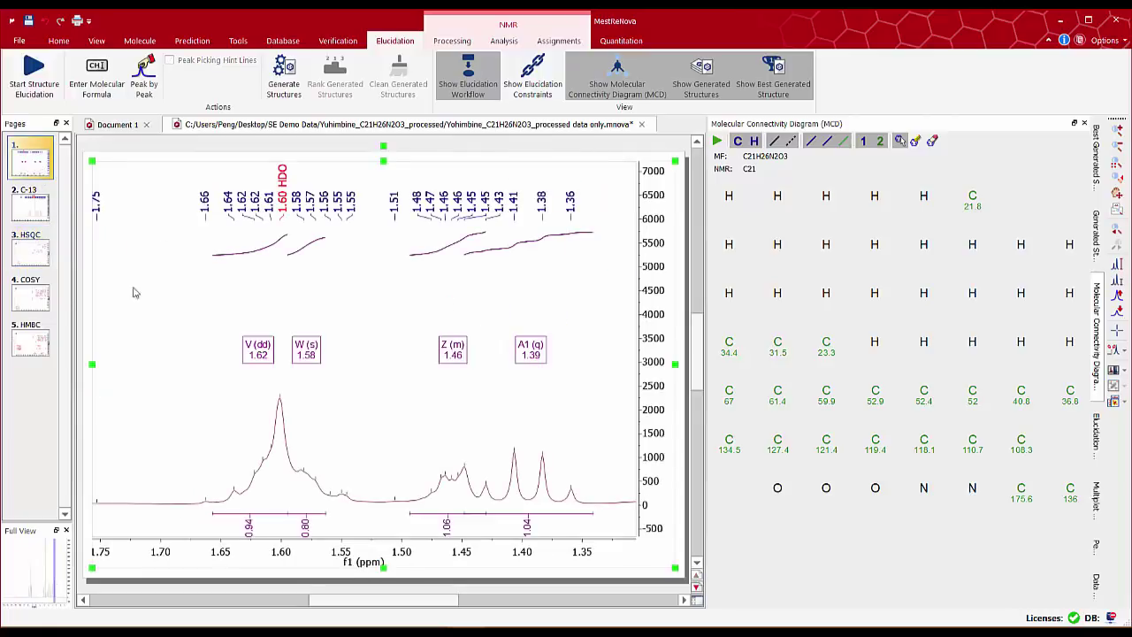
double_click(276, 514)
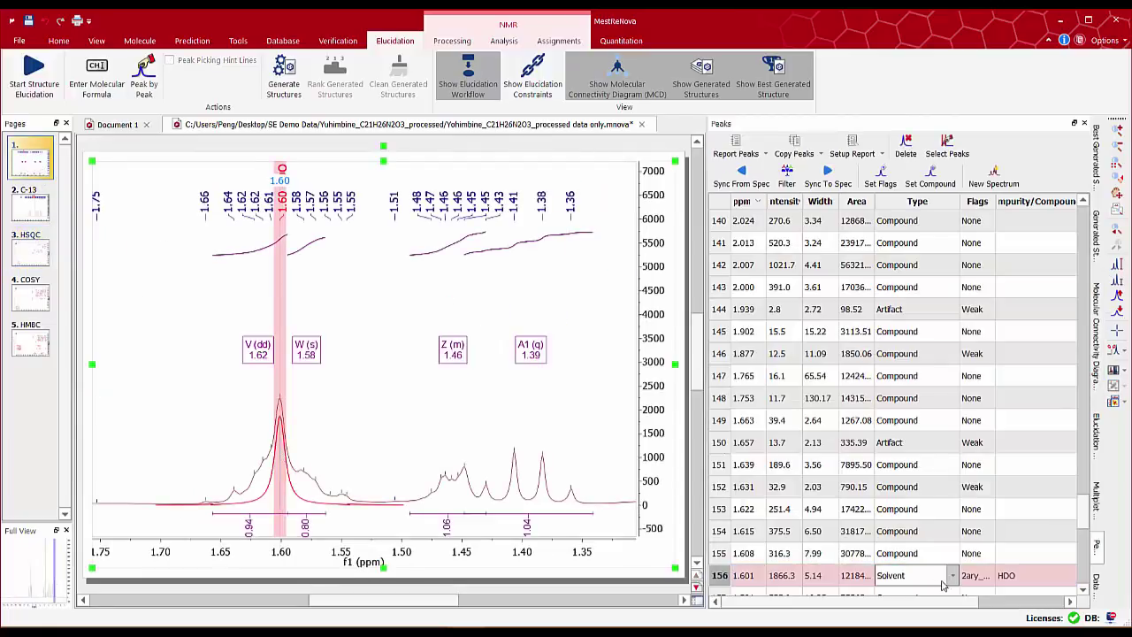
click(953, 577)
click(926, 591)
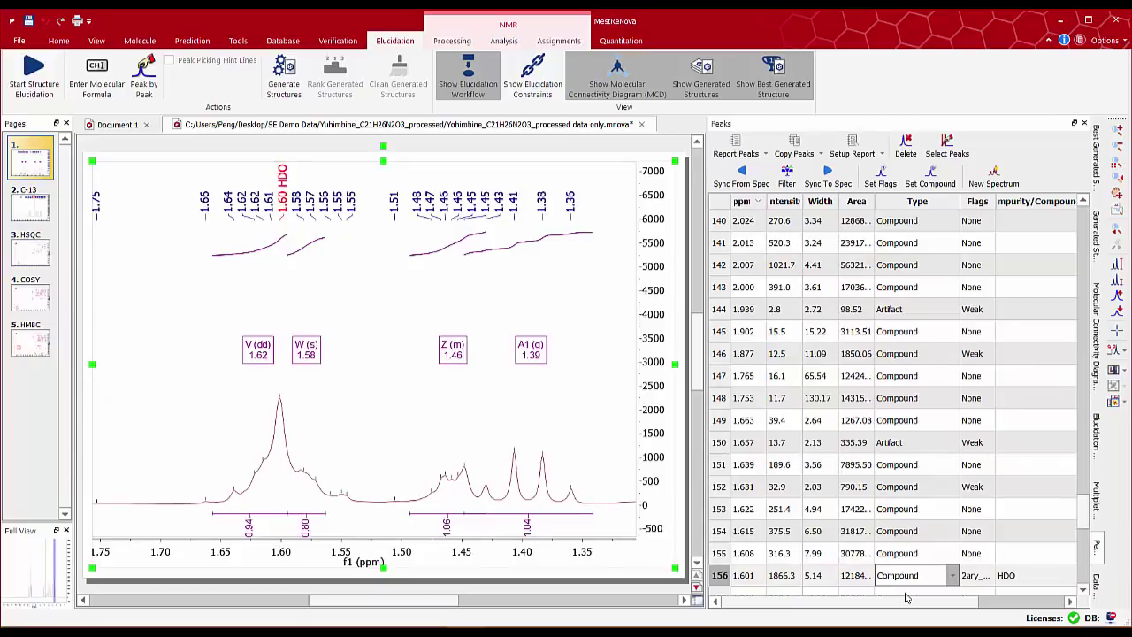
click(1029, 583)
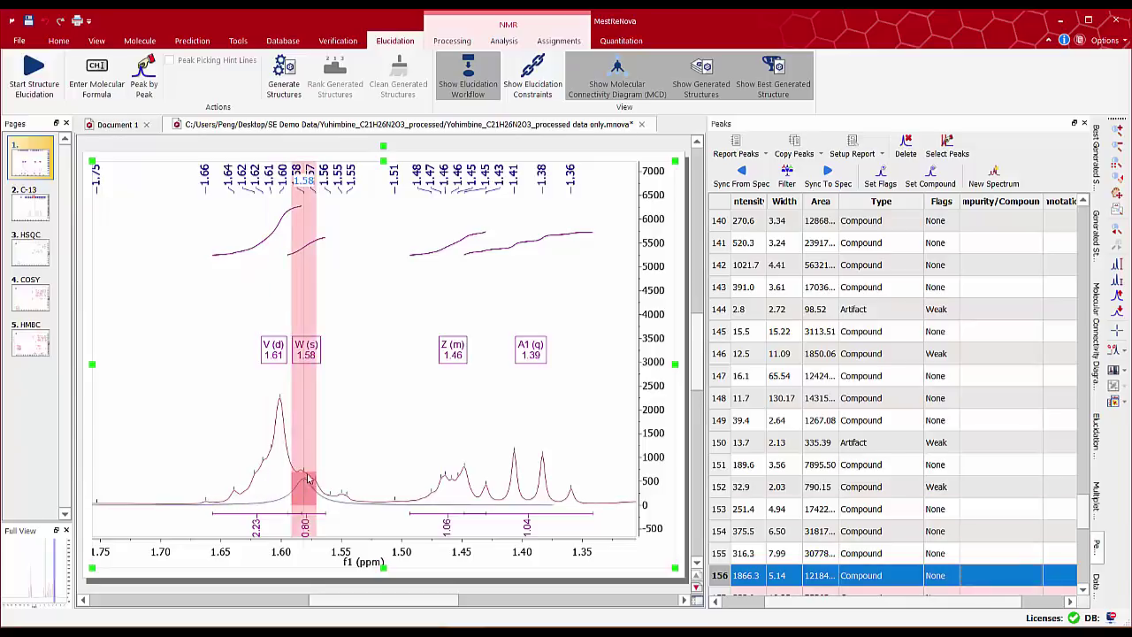
- Delete multiplet W and extend multiplet V's integral to 1.53 ppm
right_click(307, 350)
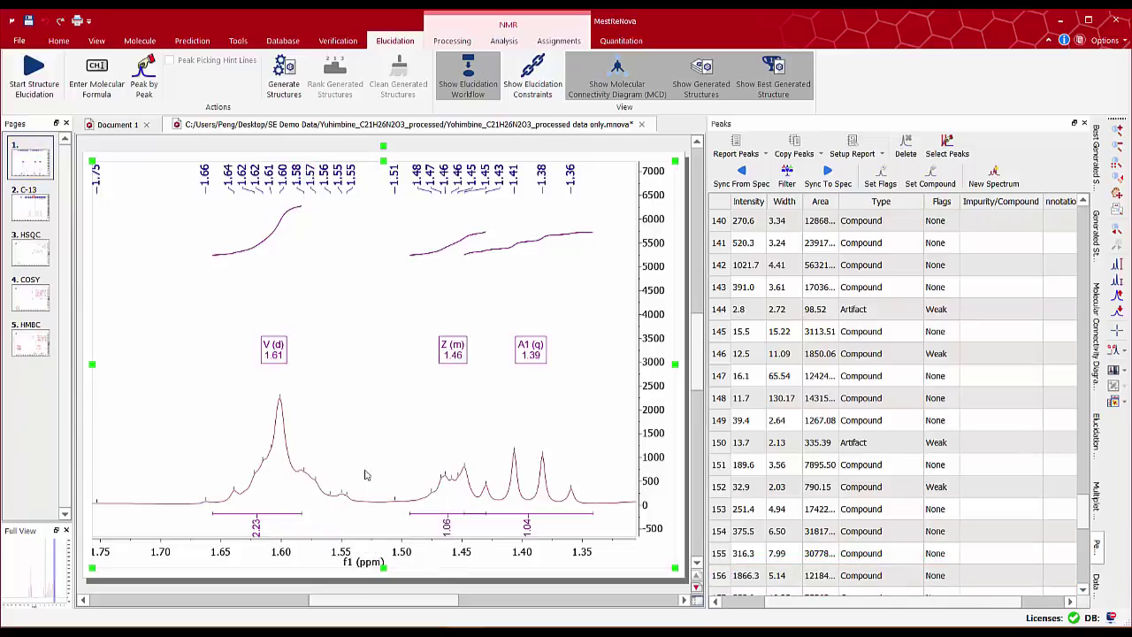
click(310, 517)
drag(310, 517, 359, 519)
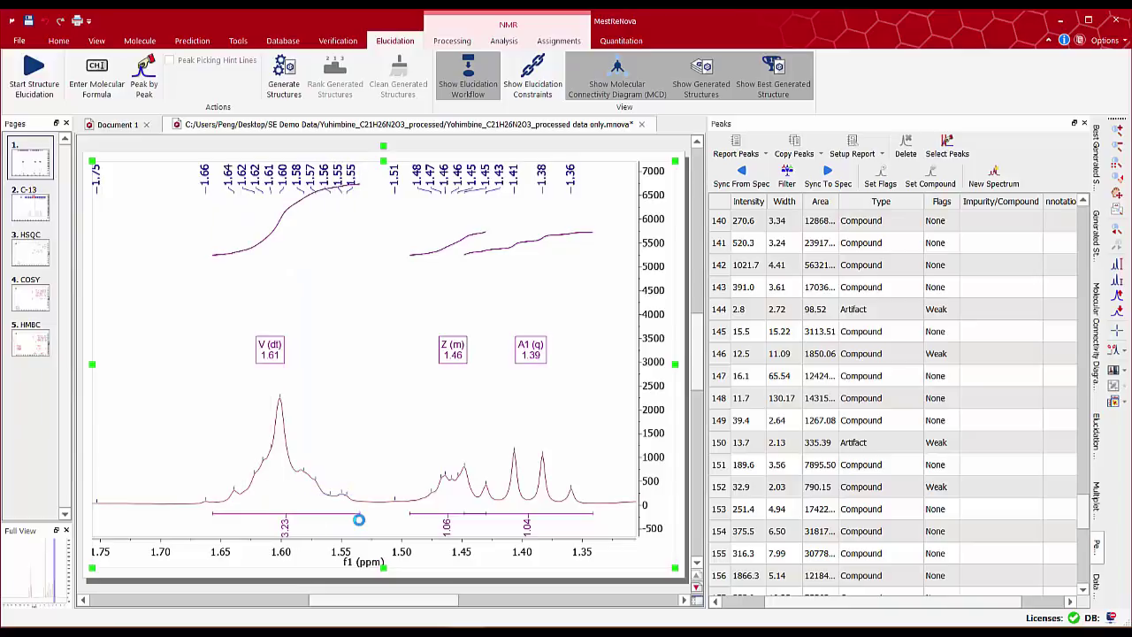
- Set multiplet V's class to m and restore the full 1H spectrum
double_click(275, 355)
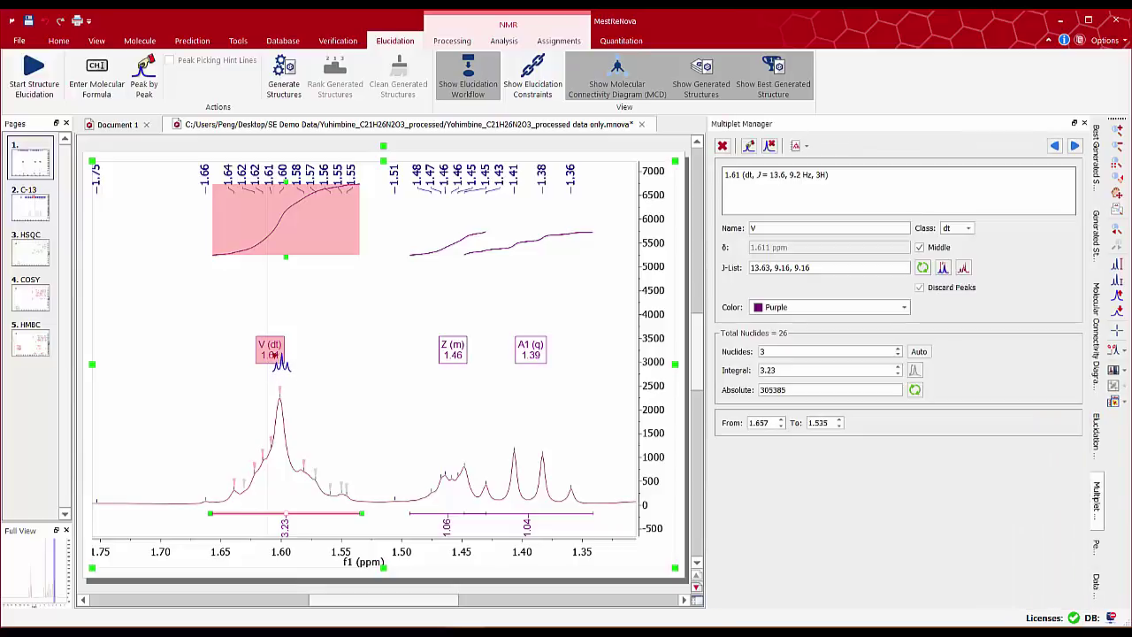
click(969, 230)
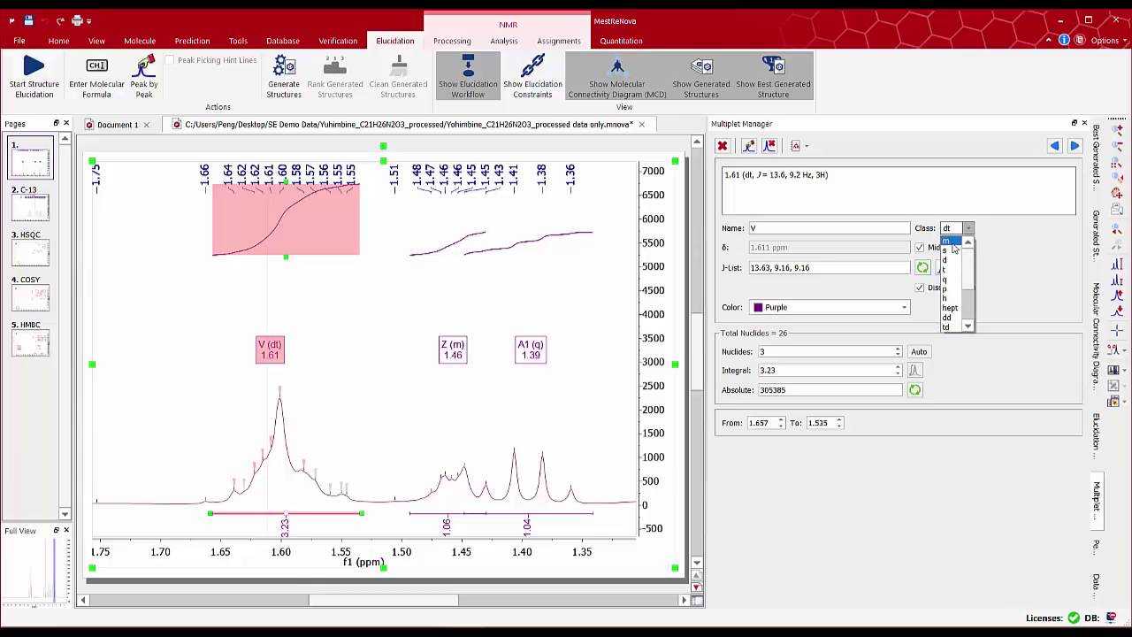
click(950, 242)
key(f)
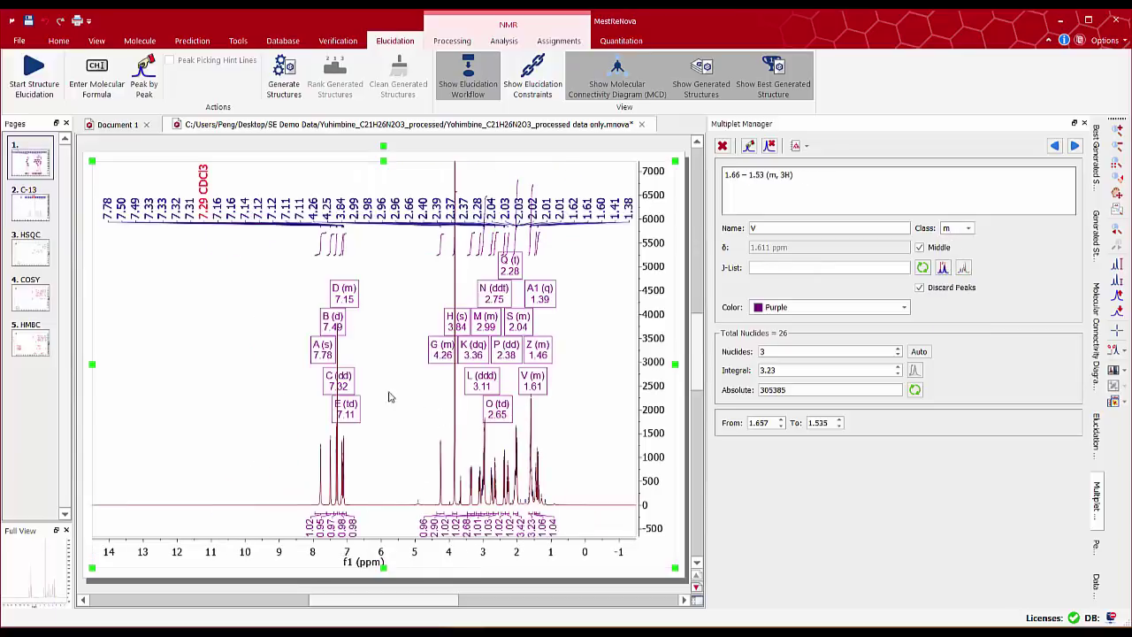
- Turn on peak-picking hint lines for the HSQC spectrum and zoom into the aromatic cross-peaks
click(32, 256)
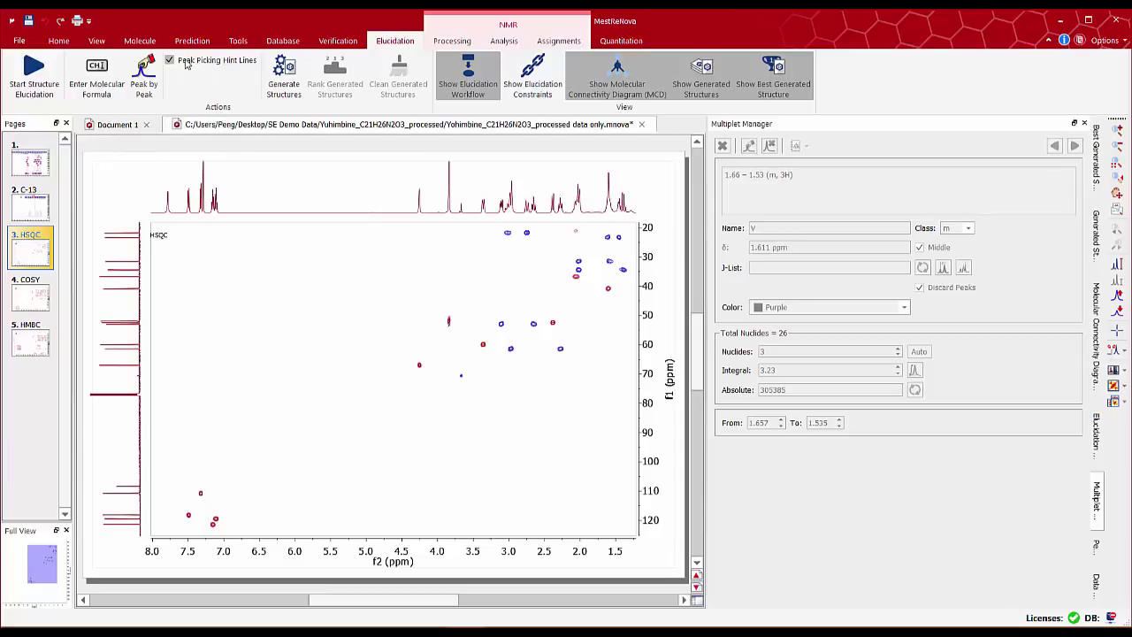
click(187, 63)
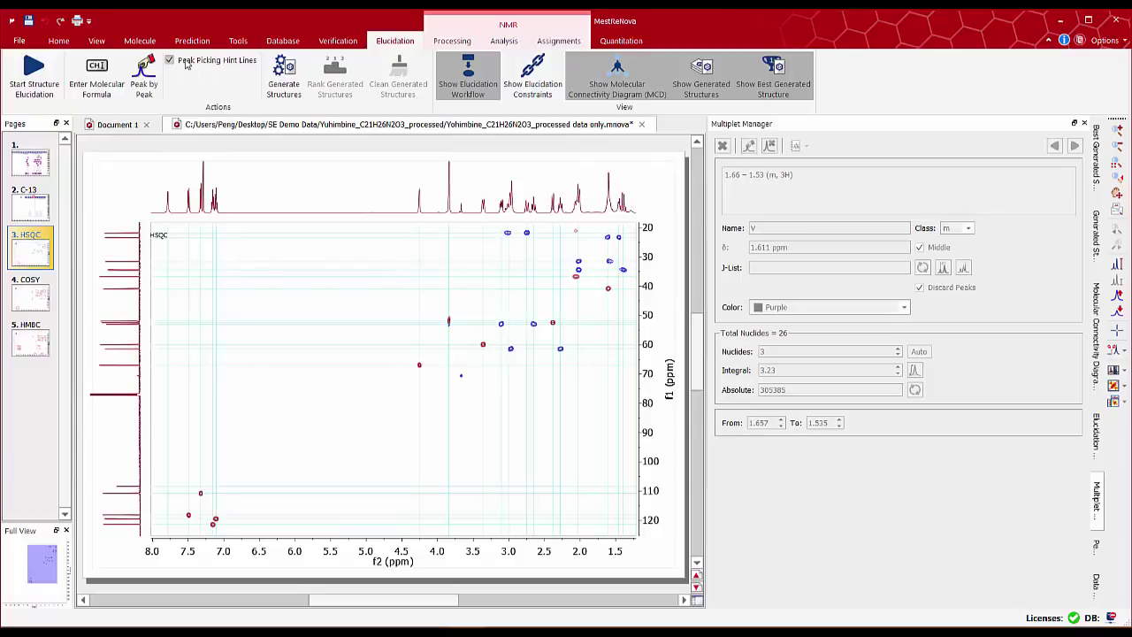
drag(168, 478, 236, 534)
click(483, 85)
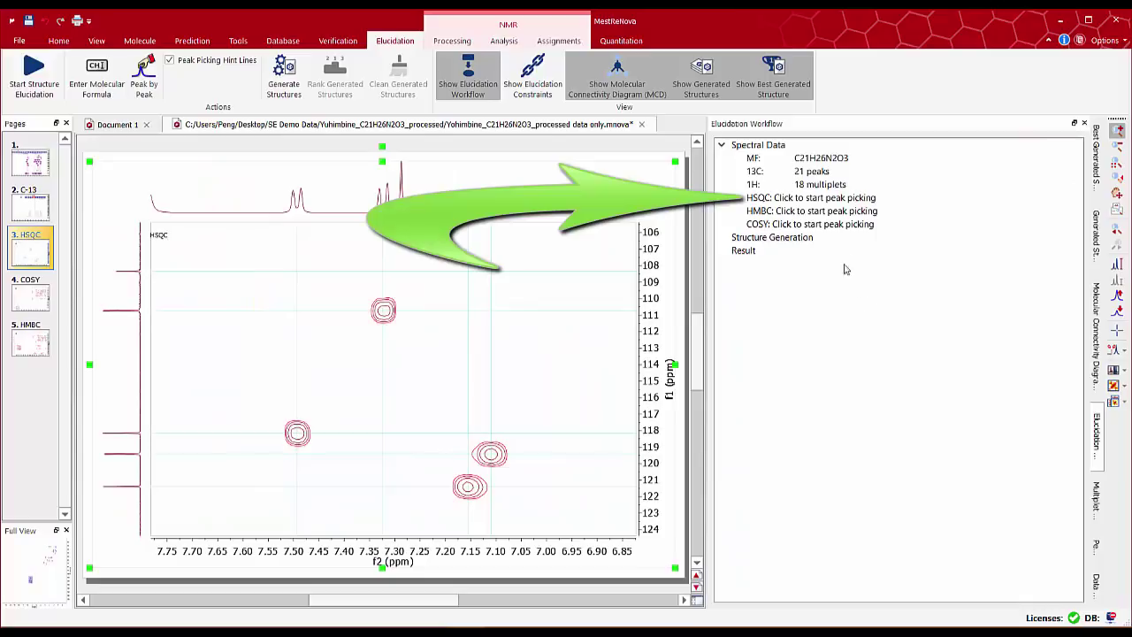
- Pick the aromatic HSQC cross-peaks at 7.49/118.15, 7.11/119.42 and 7.32/110.73
click(824, 198)
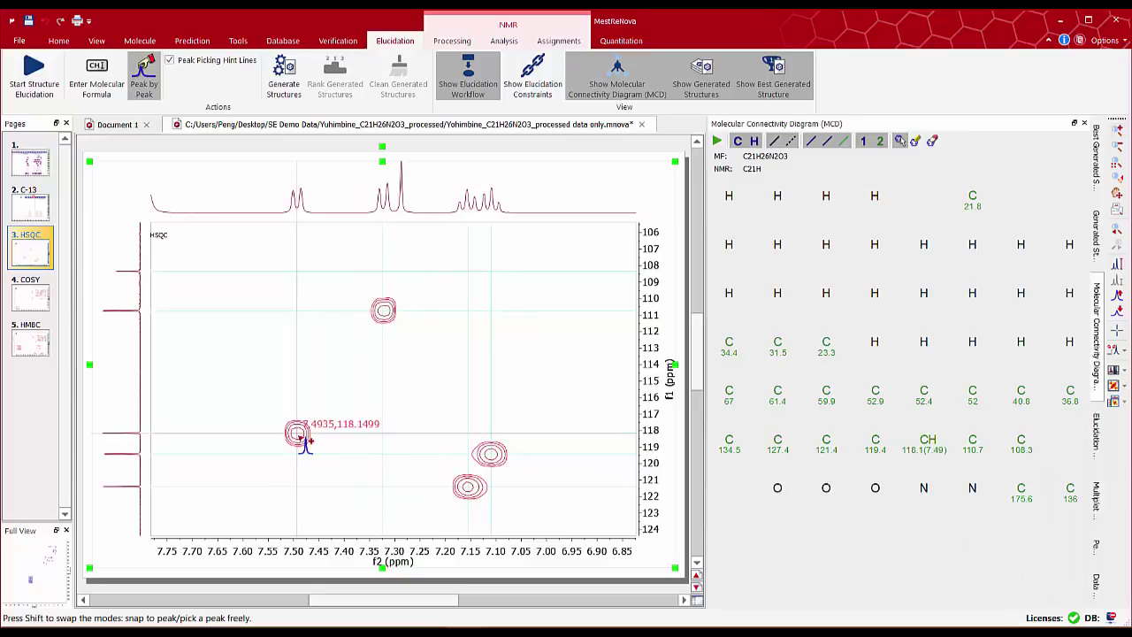
click(304, 436)
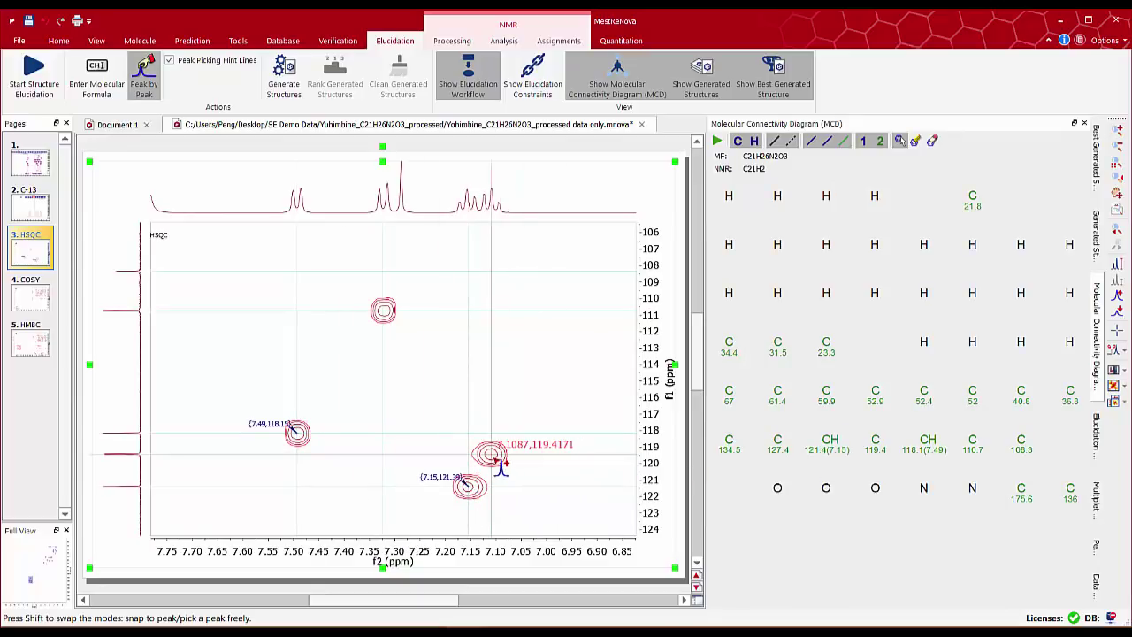
click(491, 455)
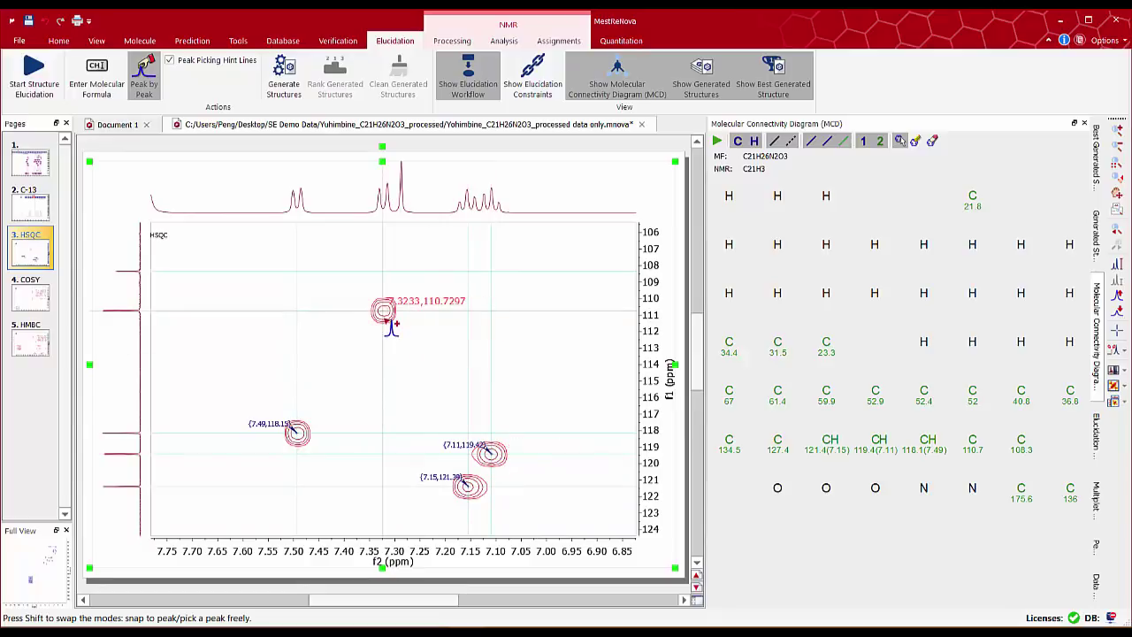
click(390, 318)
- Pick the 4.26/66.99 and 3.84/51.97 HSQC peaks and place the CH3 52.0 node beside C 23.3
key(f)
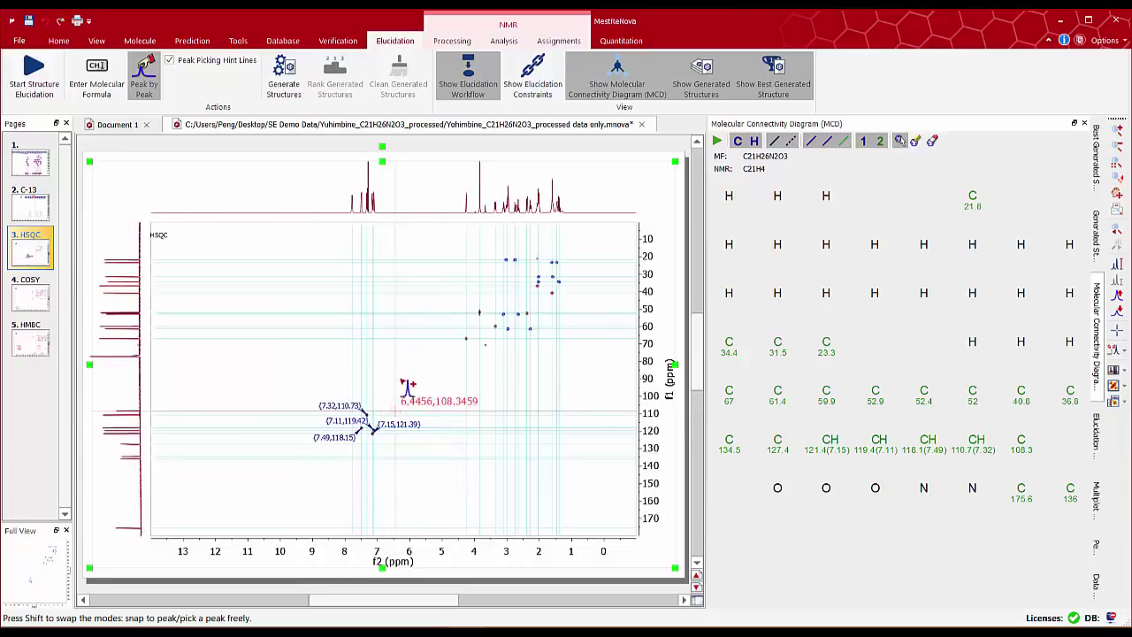
key(Escape)
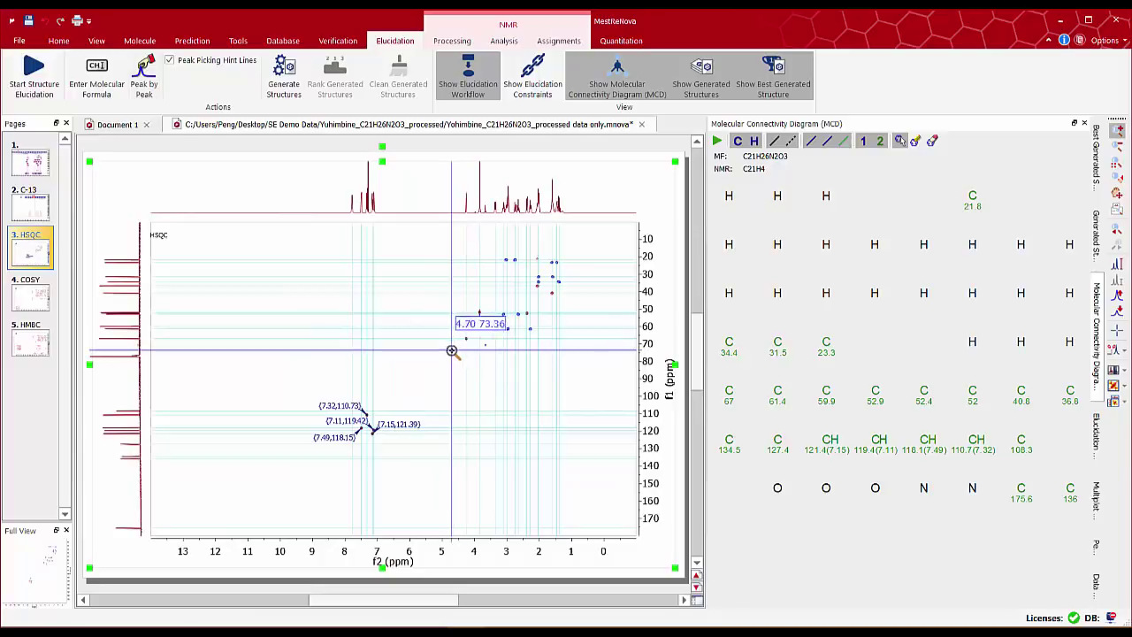
drag(457, 353, 536, 301)
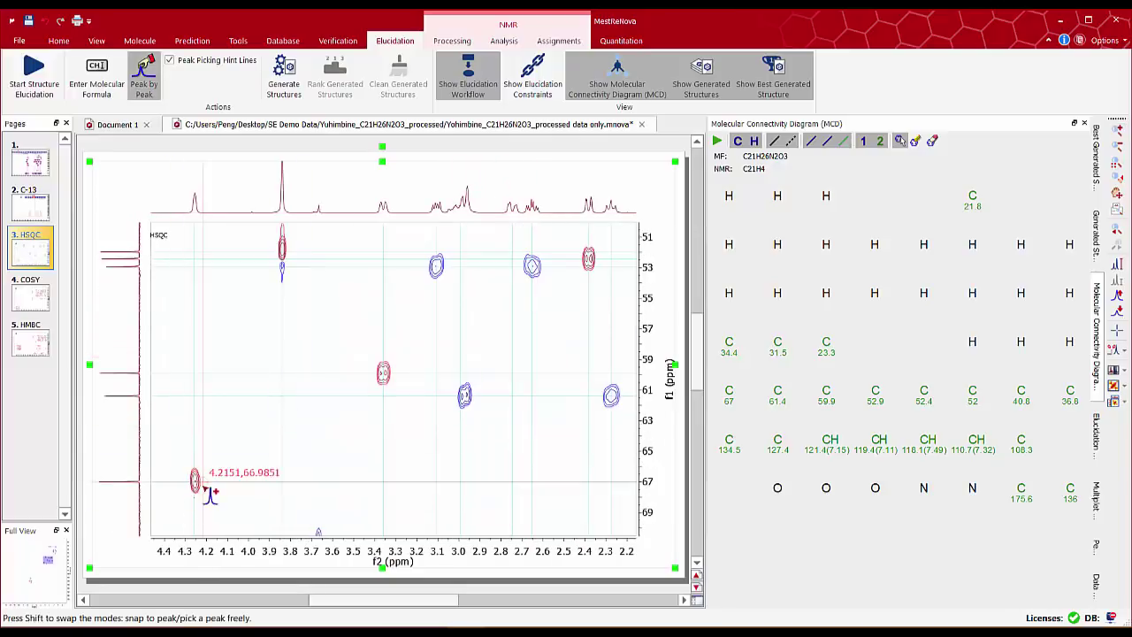
click(204, 489)
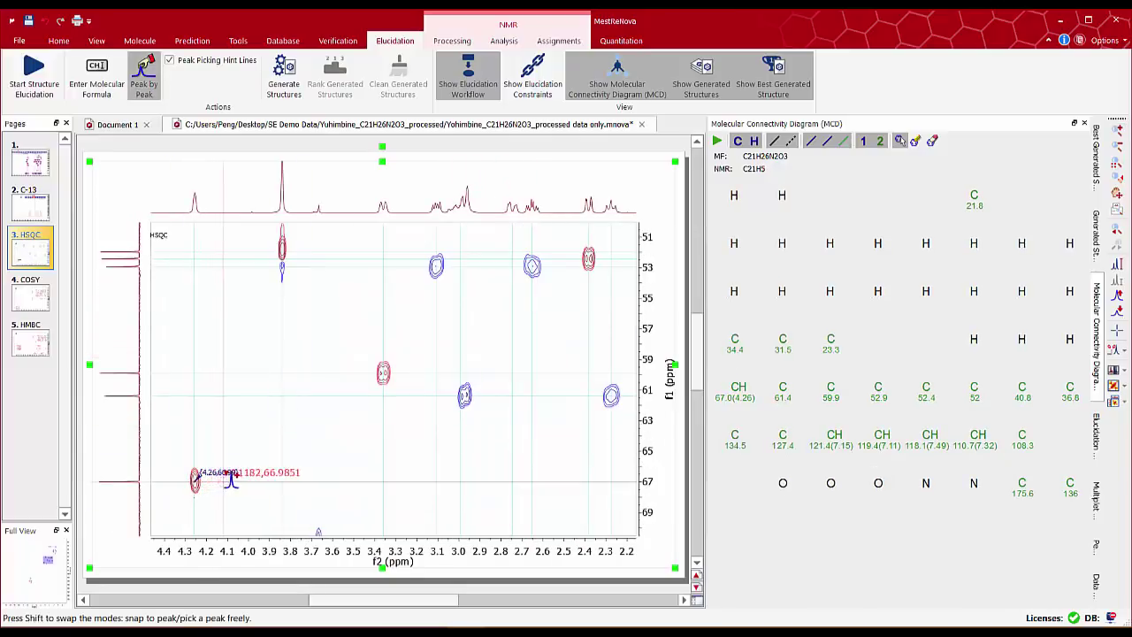
click(288, 257)
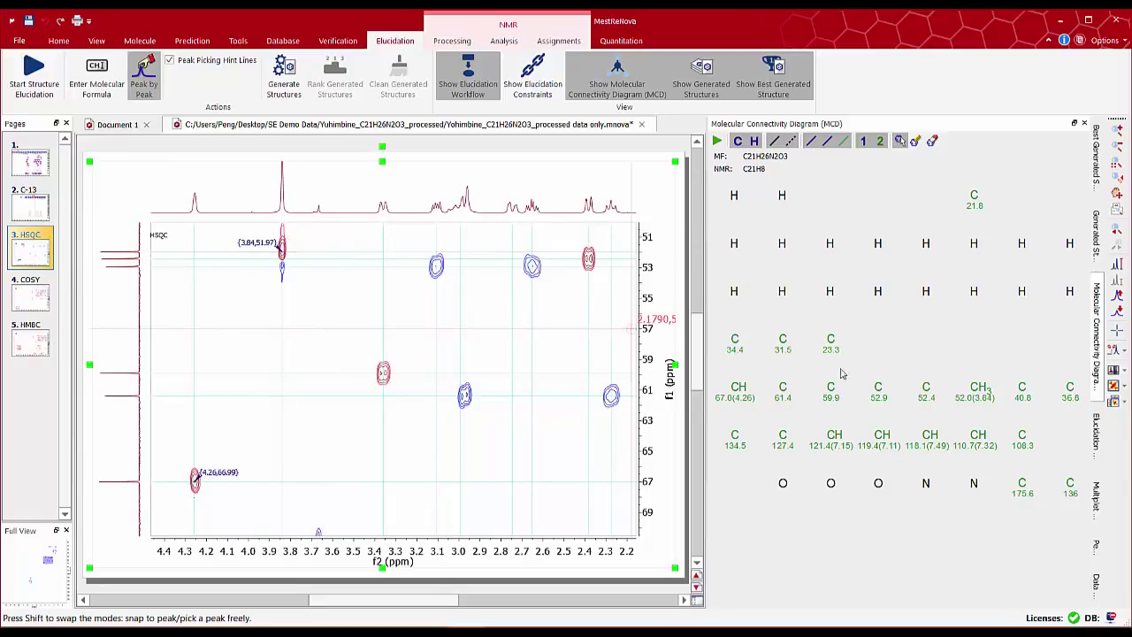
drag(994, 397, 945, 339)
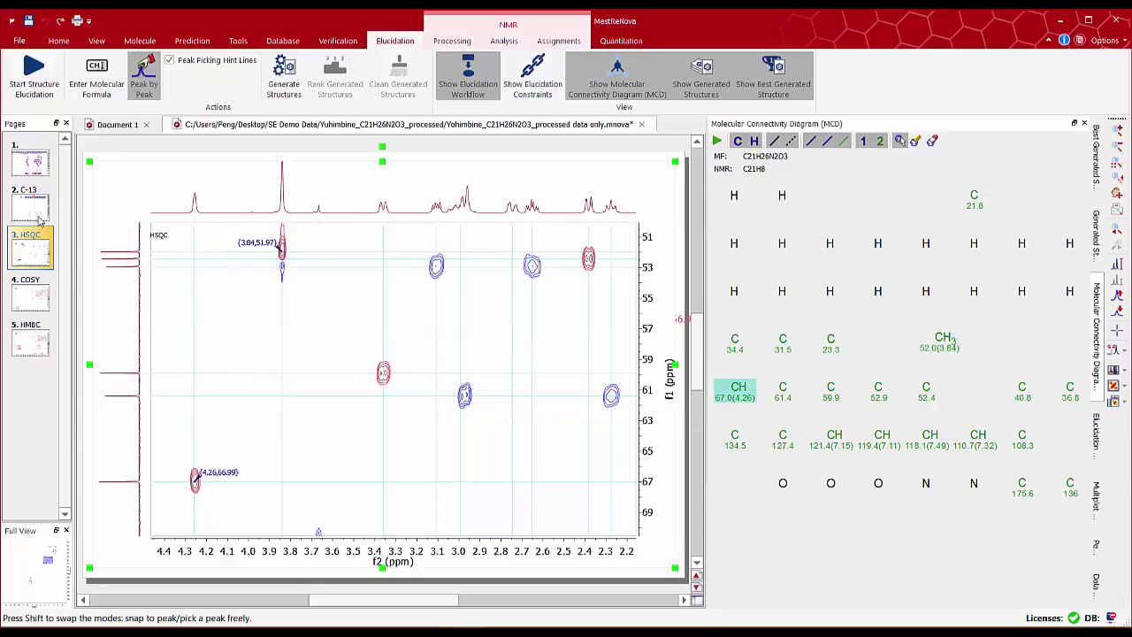
- Zoom the 1H spectrum to 4.3–1.8 ppm, then resume HSQC peak-by-peak picking for the 3.36/59.90 peak
click(33, 163)
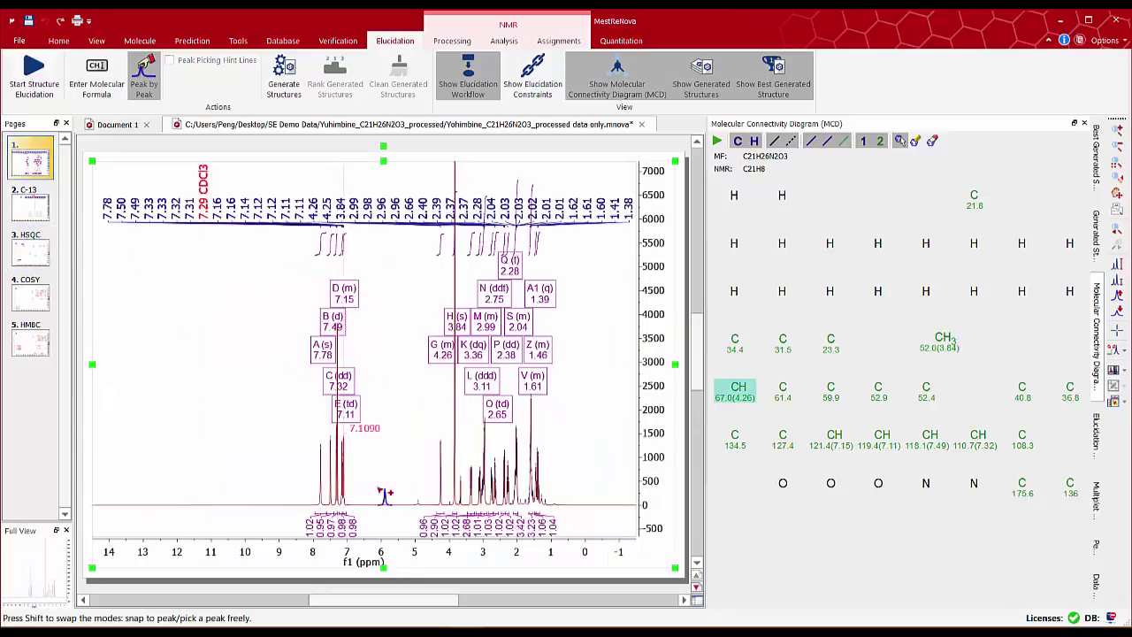
key(z)
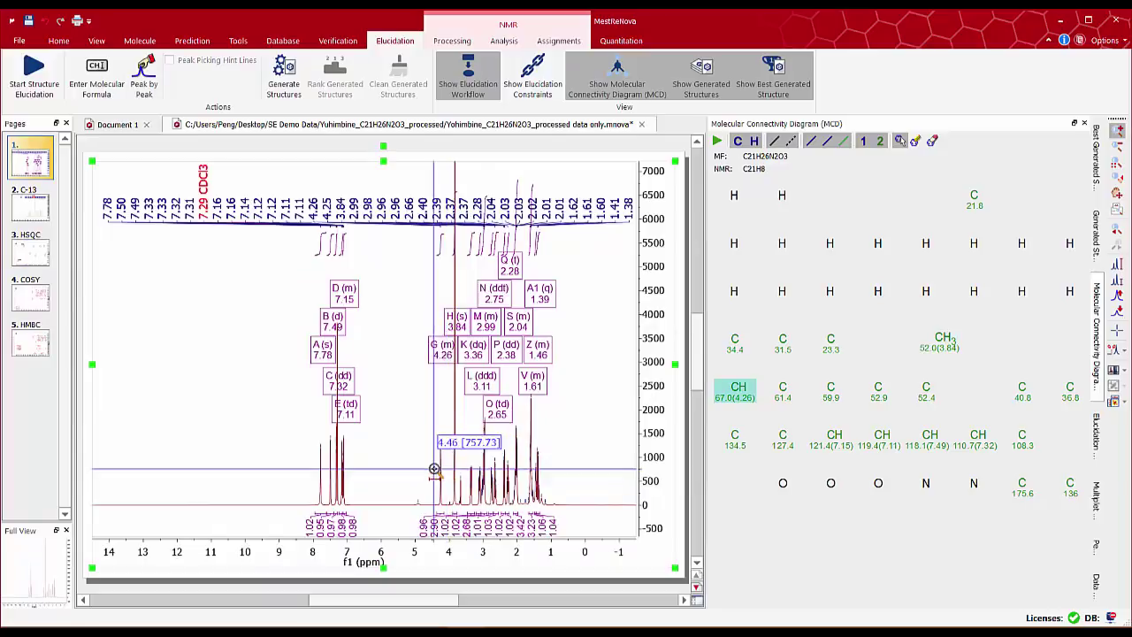
drag(436, 482, 525, 482)
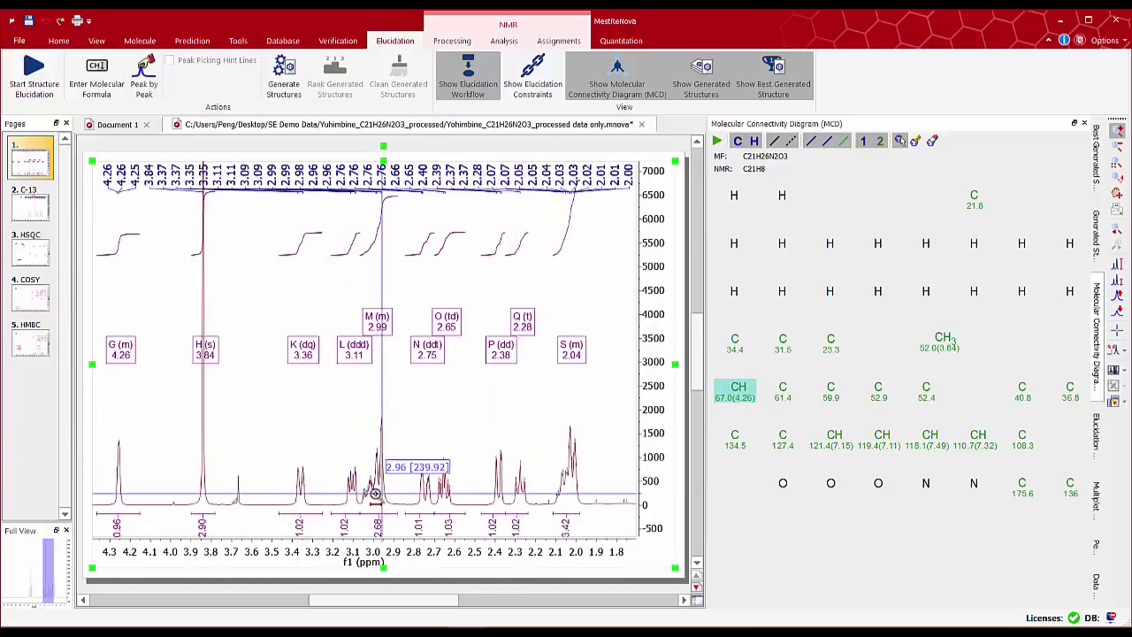
click(34, 255)
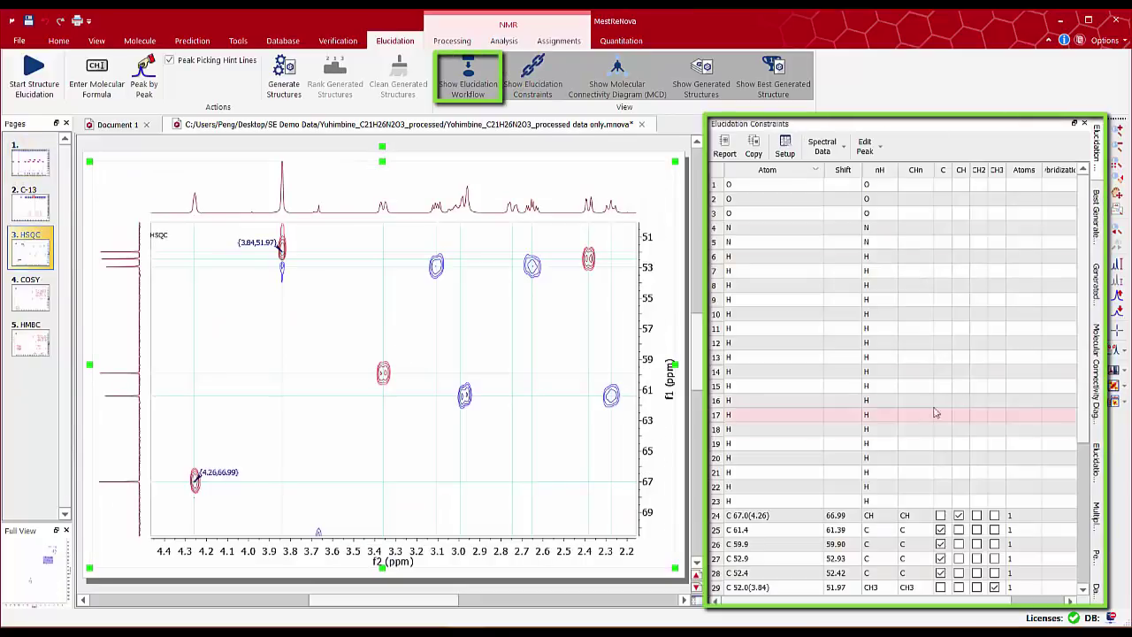
scroll(936, 413, down, 4)
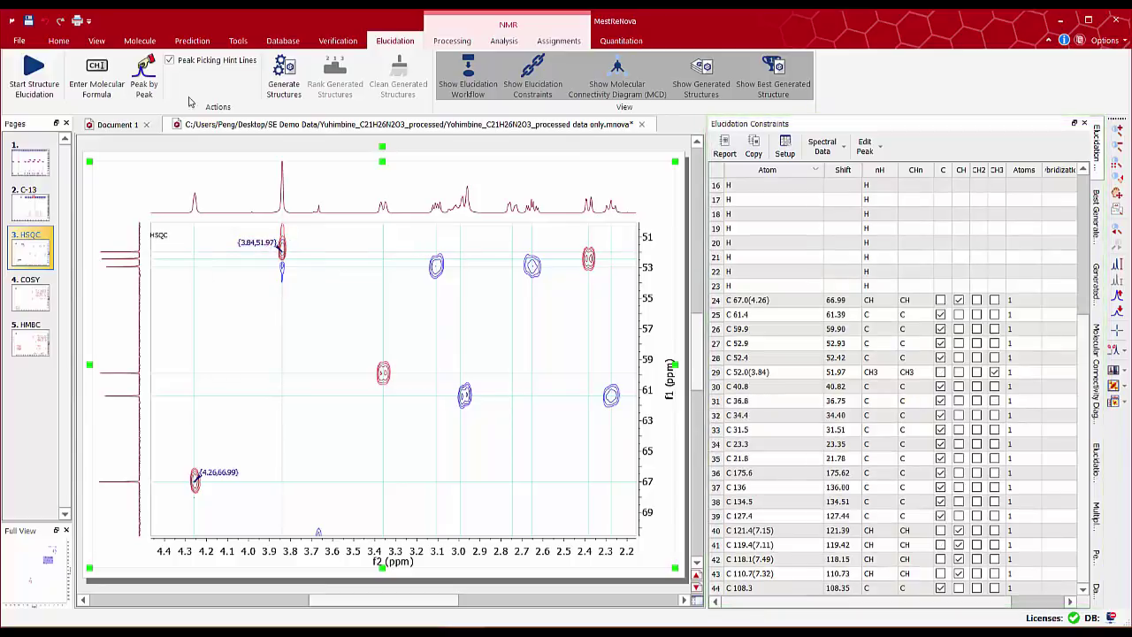
click(144, 78)
- Pick HSQC peaks 3.36/59.90, 3.11/52.93, 2.65/52.93, 2.38/52.42 and 2.28/61.39, repositioning node CH2 52.9
click(381, 371)
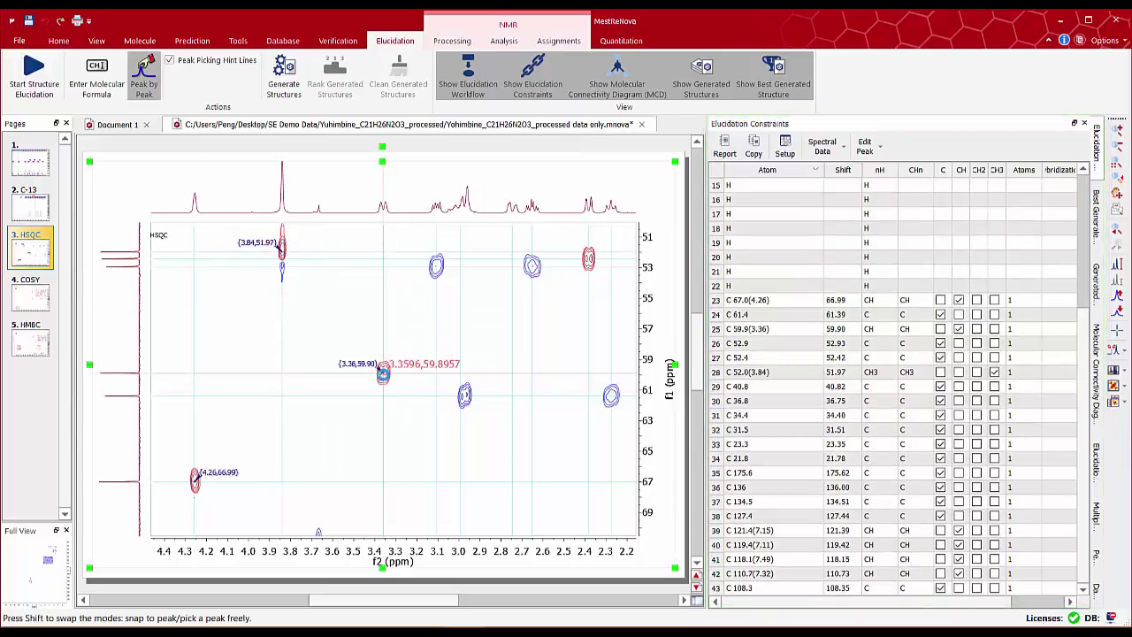
click(440, 269)
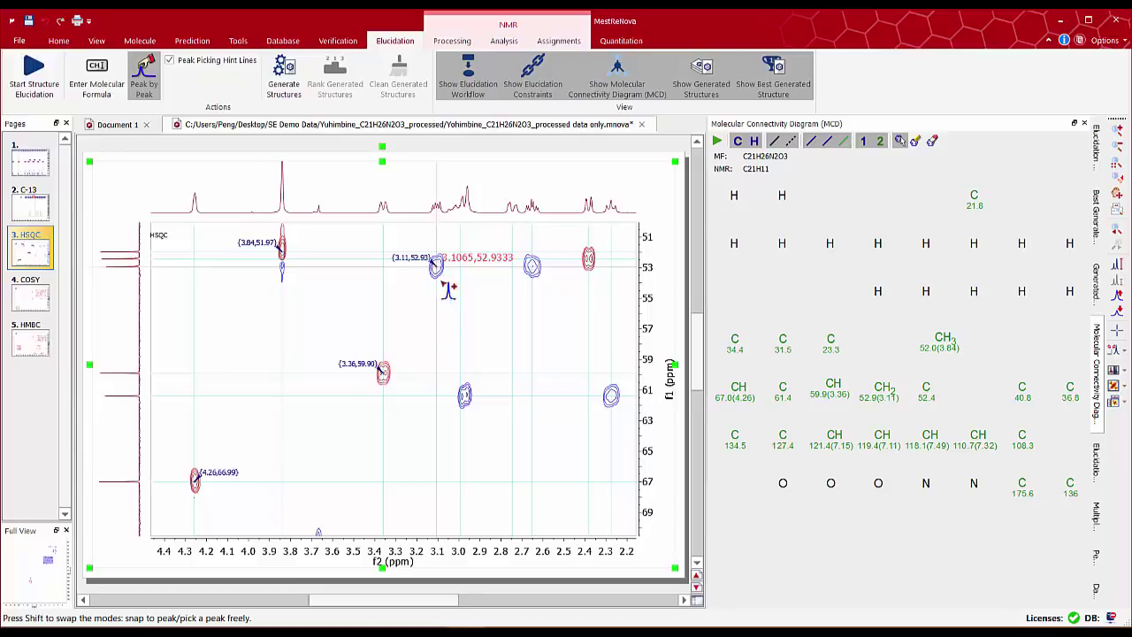
click(530, 266)
click(588, 259)
click(610, 395)
drag(881, 386, 871, 209)
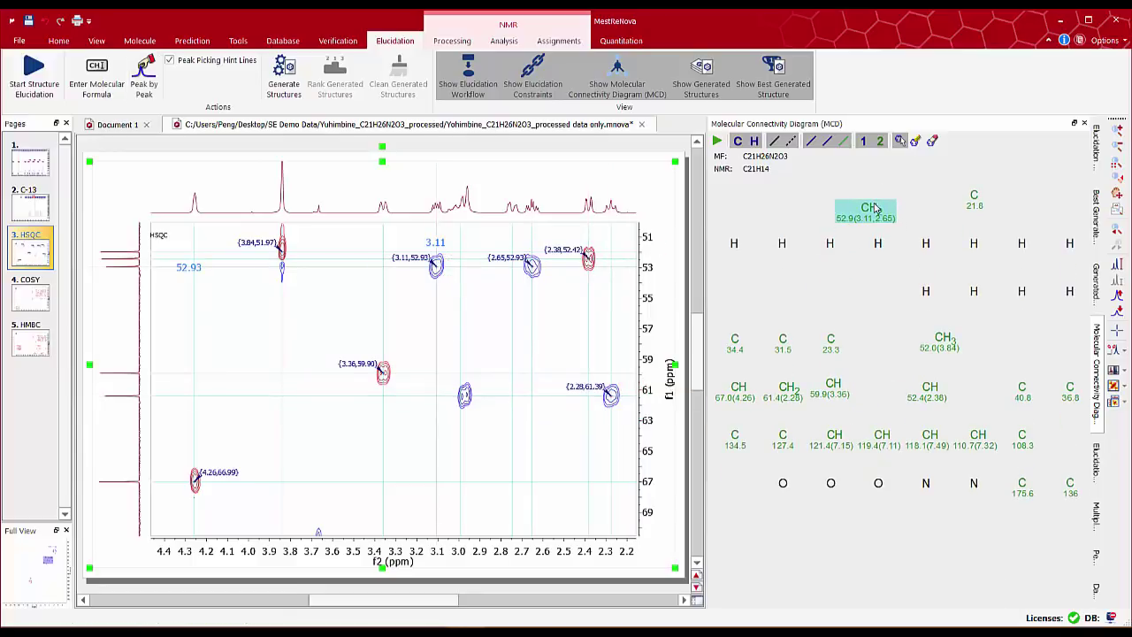
key(f)
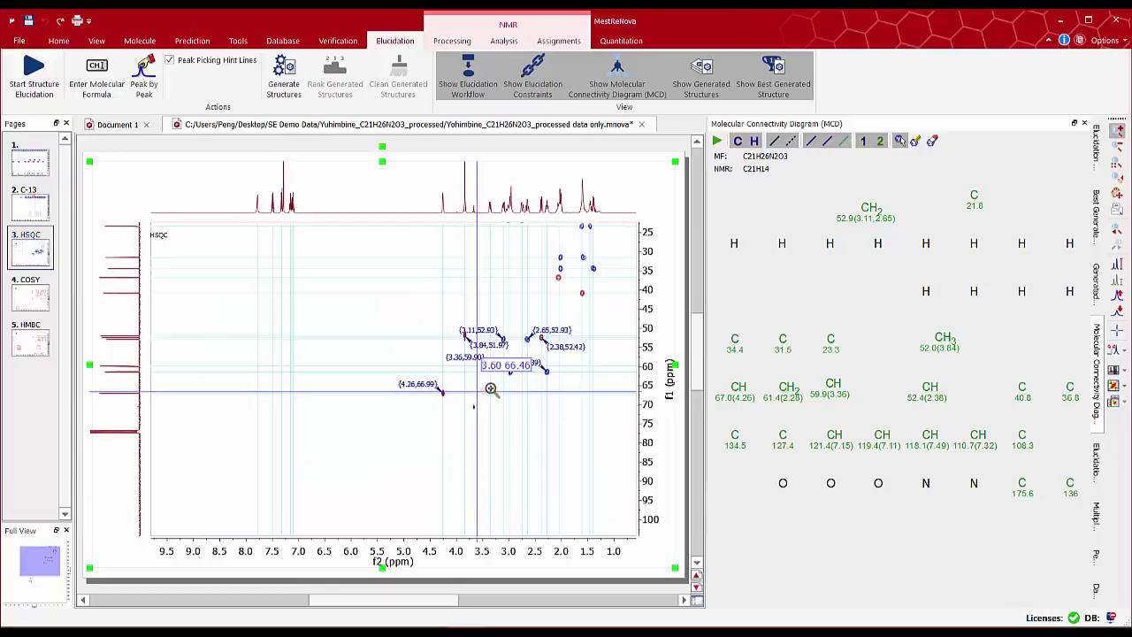
drag(476, 394, 604, 242)
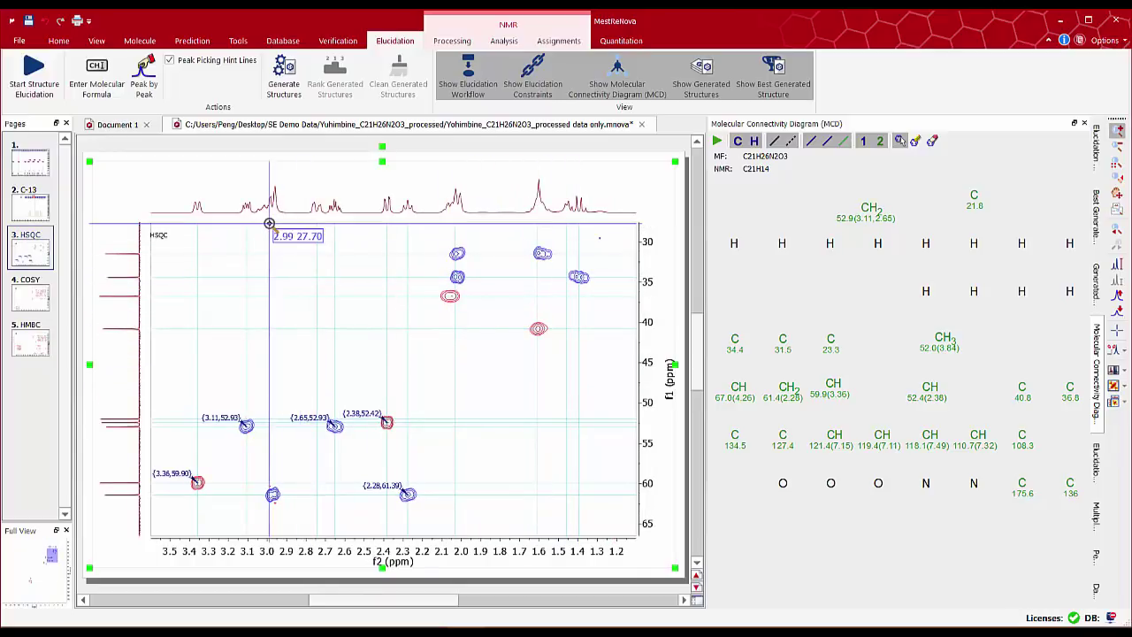
scroll(265, 234, down, 2)
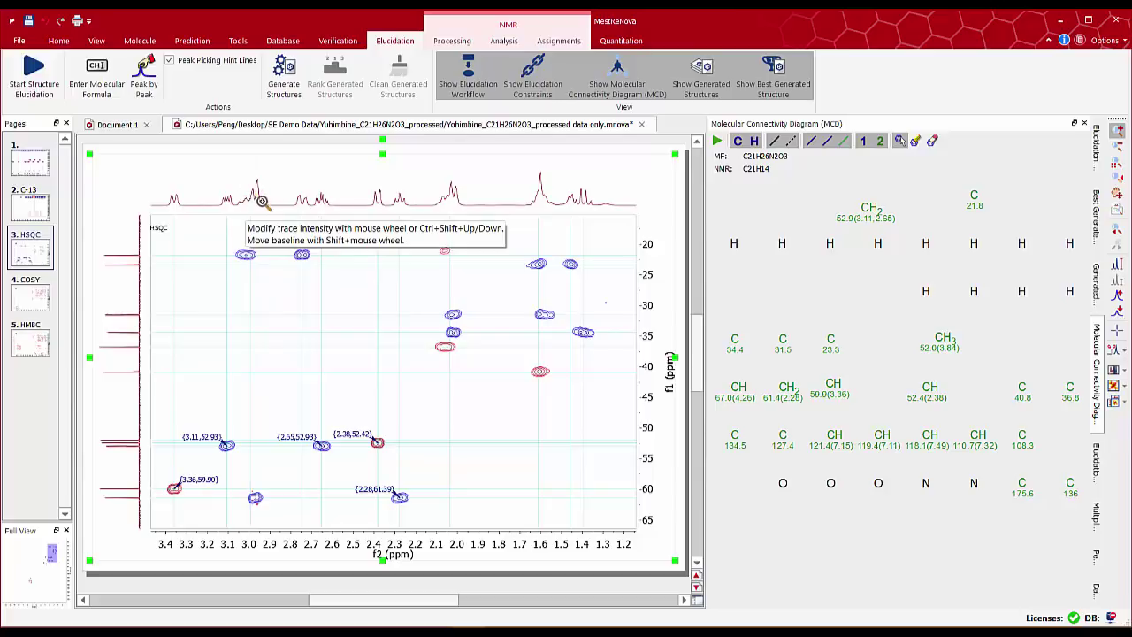
- Delete multiplet M (2.98 ppm) from the 1H spectrum, then return to HSQC with hint lines off
click(35, 166)
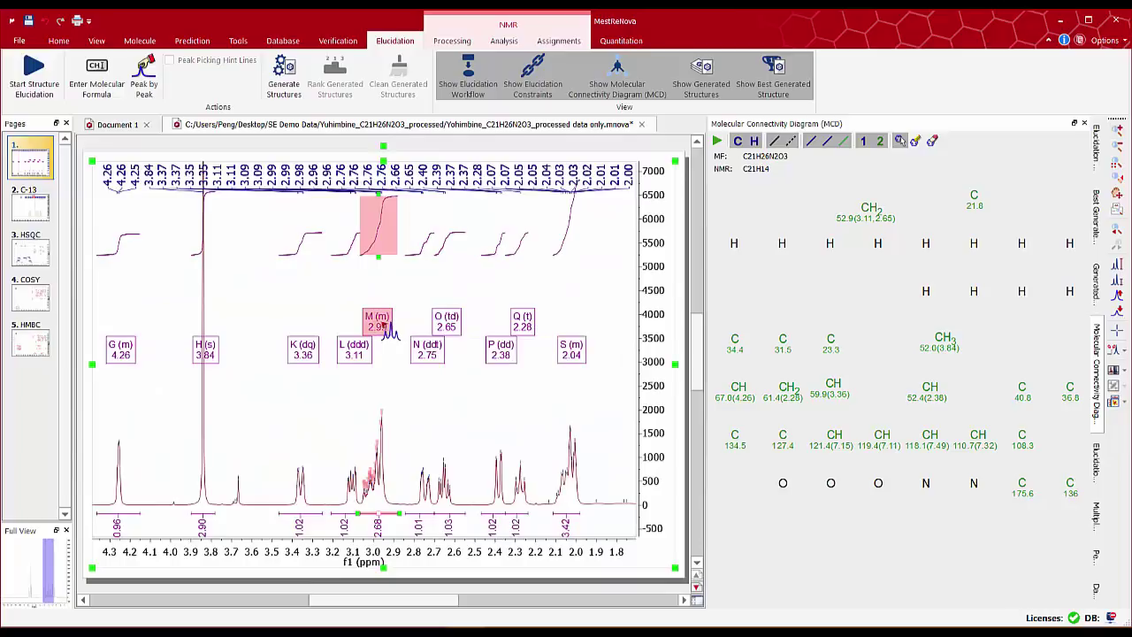
right_click(390, 326)
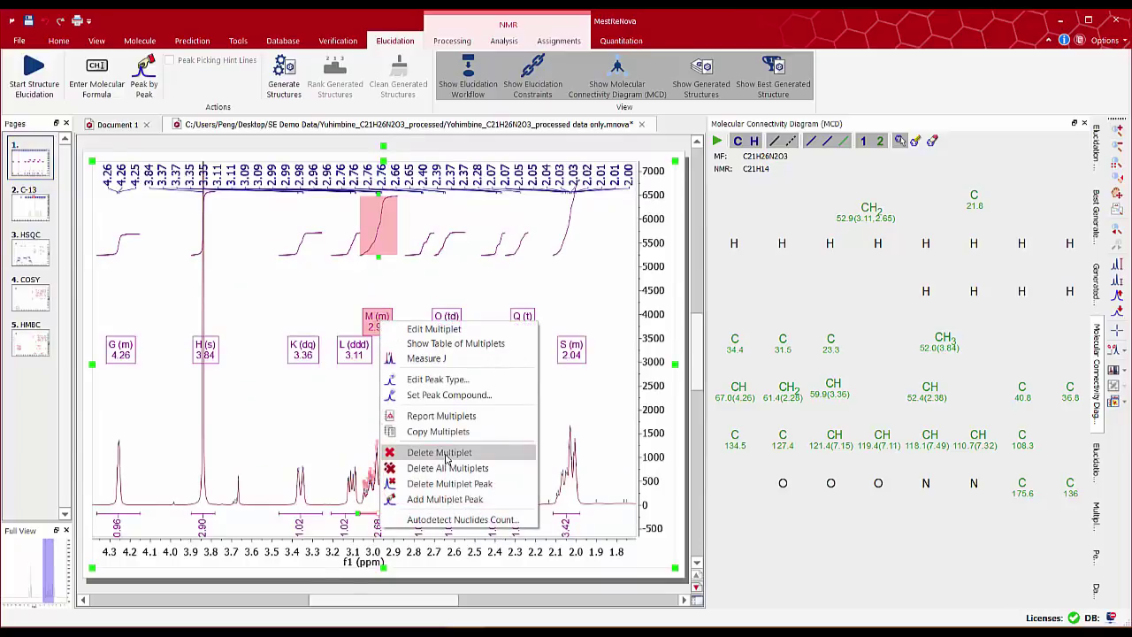
click(442, 452)
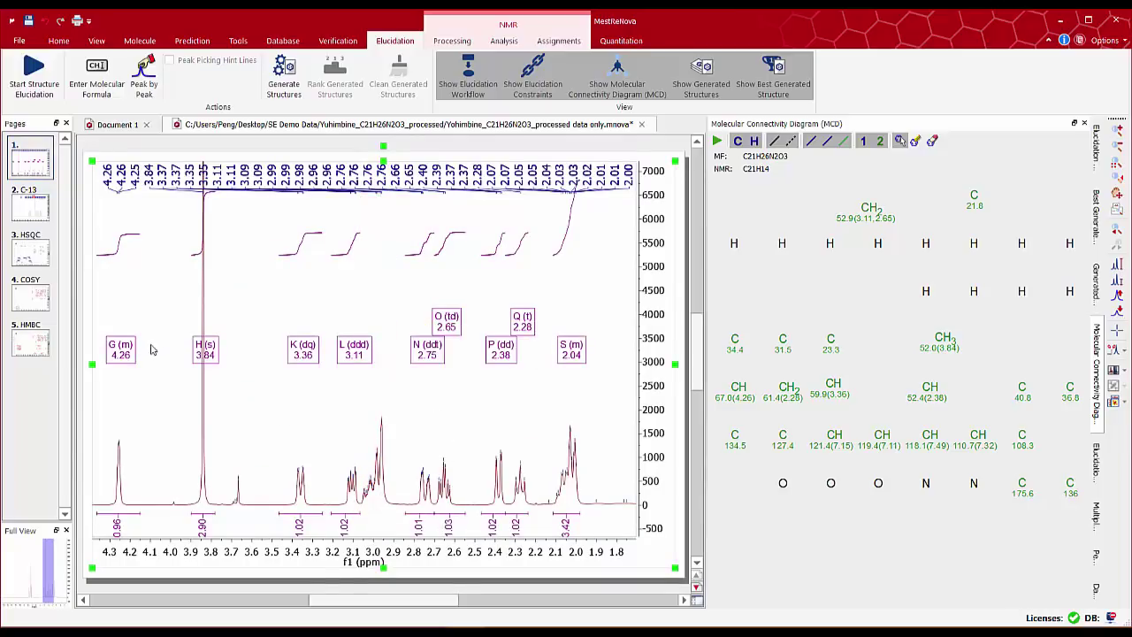
click(35, 255)
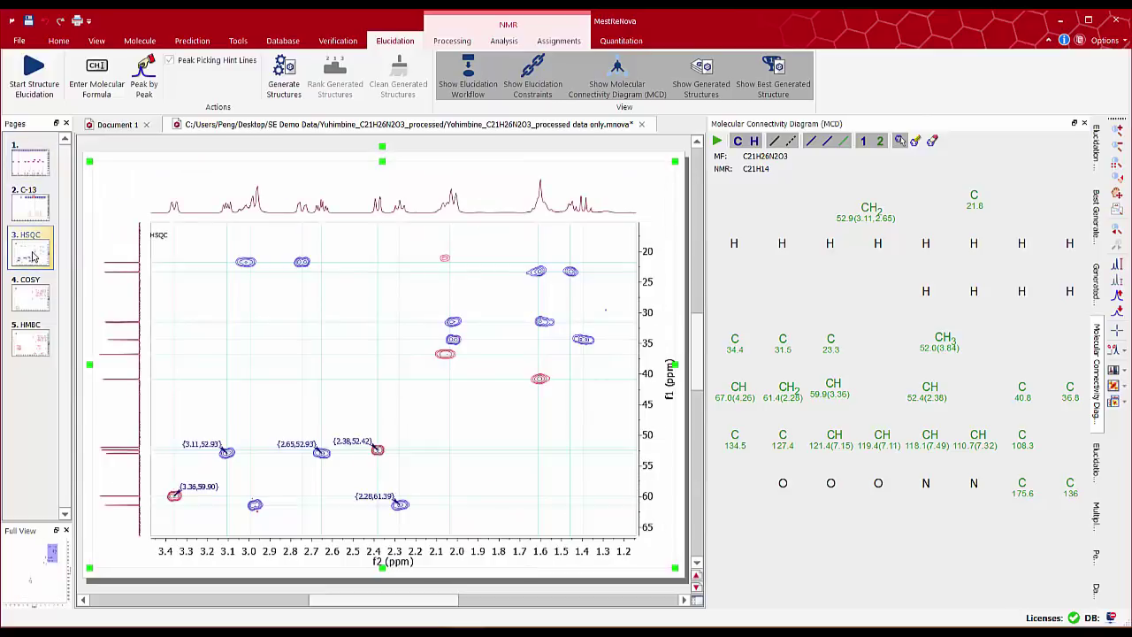
click(184, 64)
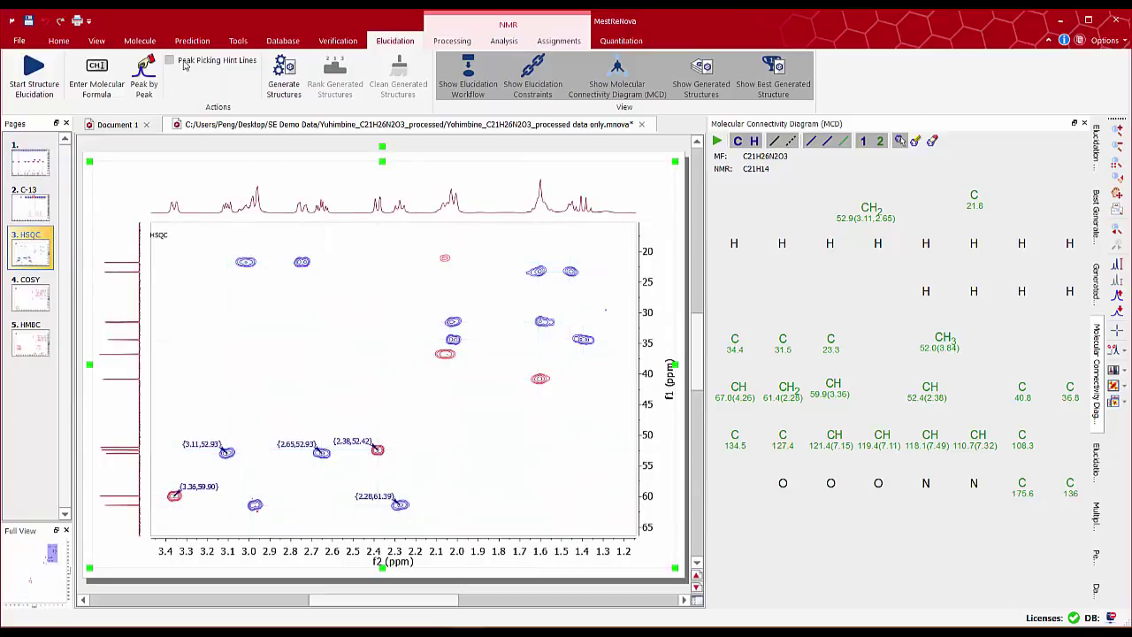
- Pick the HSQC cross-peaks at 3.01/21.78 and 2.75/21.78 ppm for CH2 21.8
click(184, 63)
drag(196, 298, 290, 239)
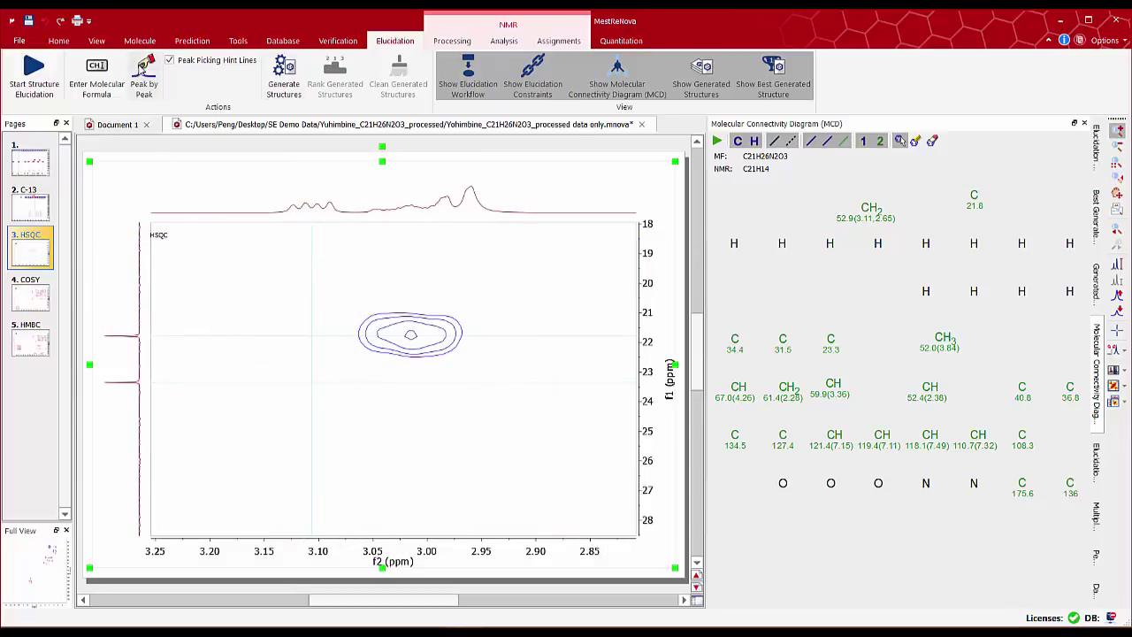
click(144, 76)
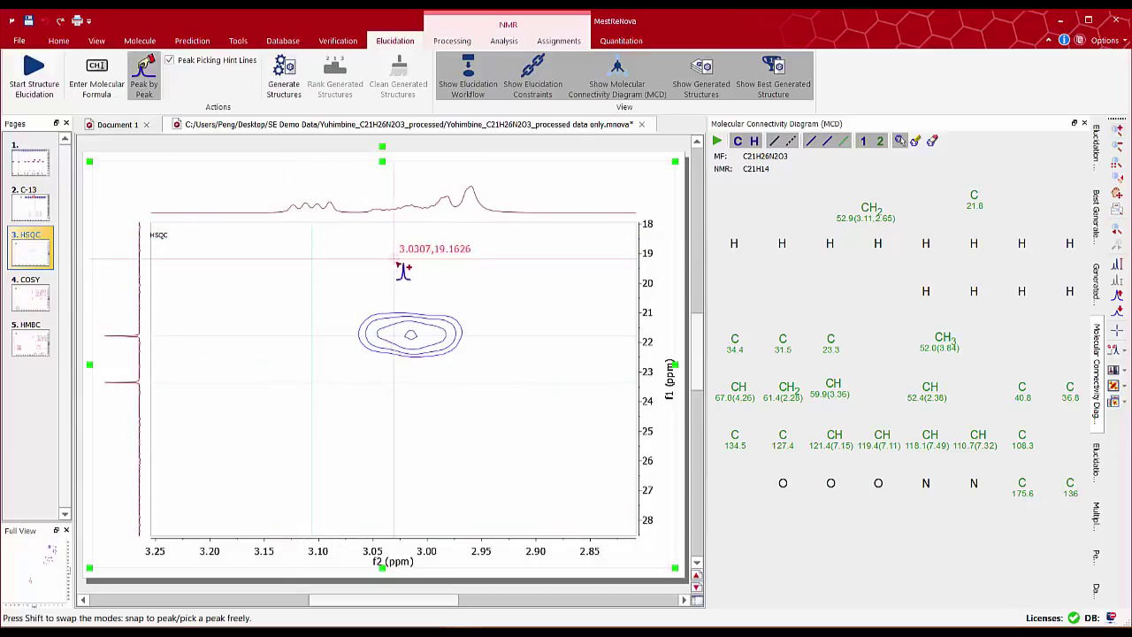
click(409, 334)
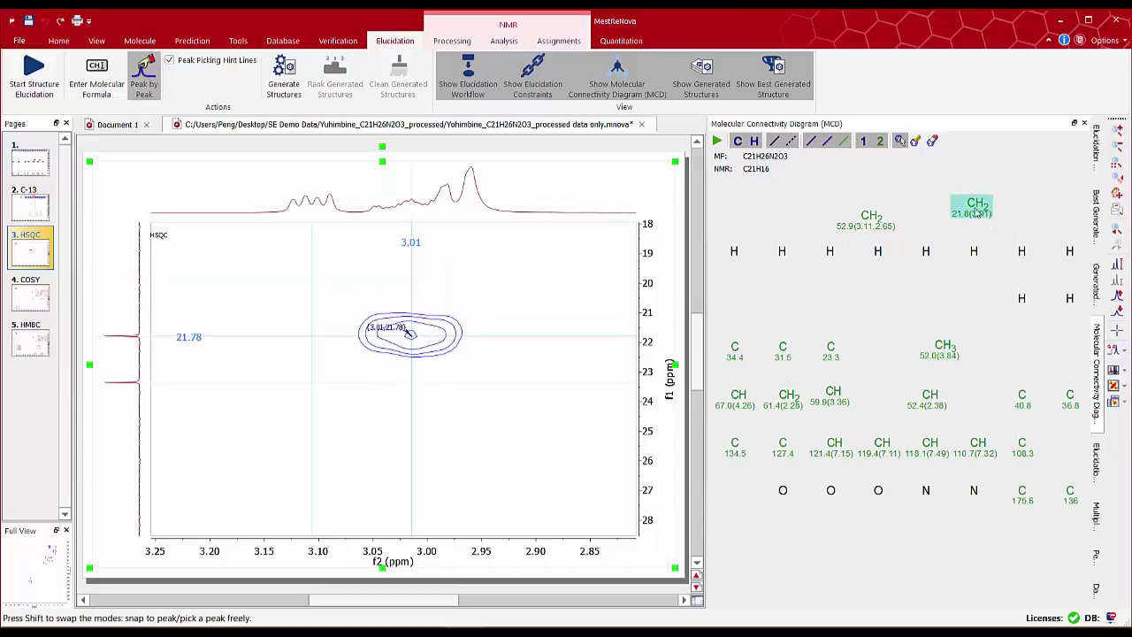
key(Escape)
key(f)
drag(485, 273, 551, 240)
click(377, 411)
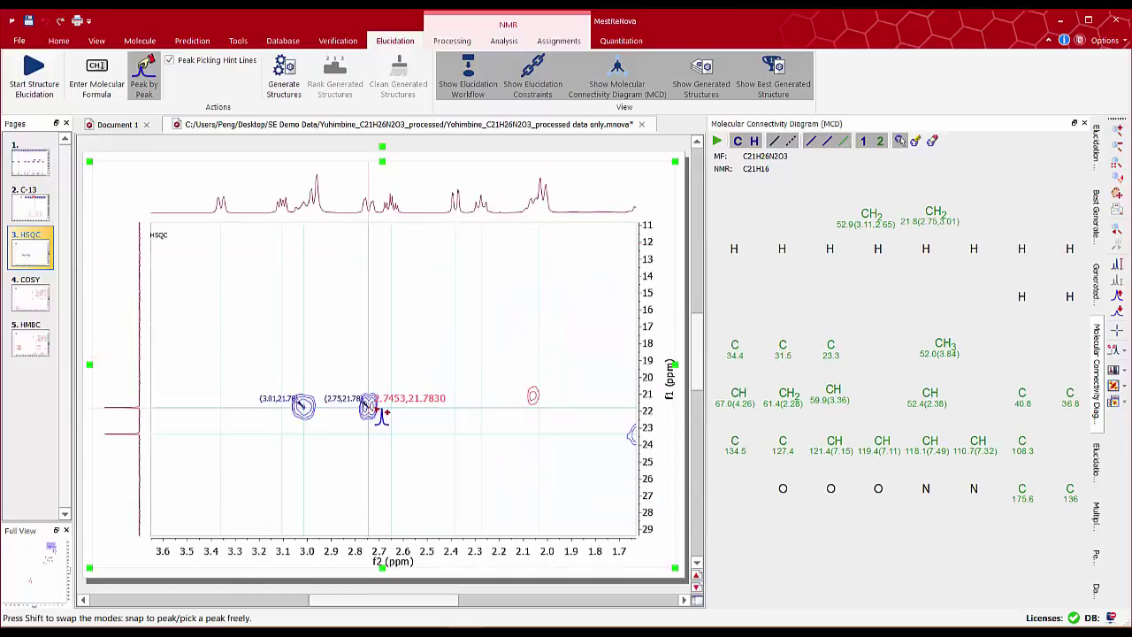
key(Escape)
key(f)
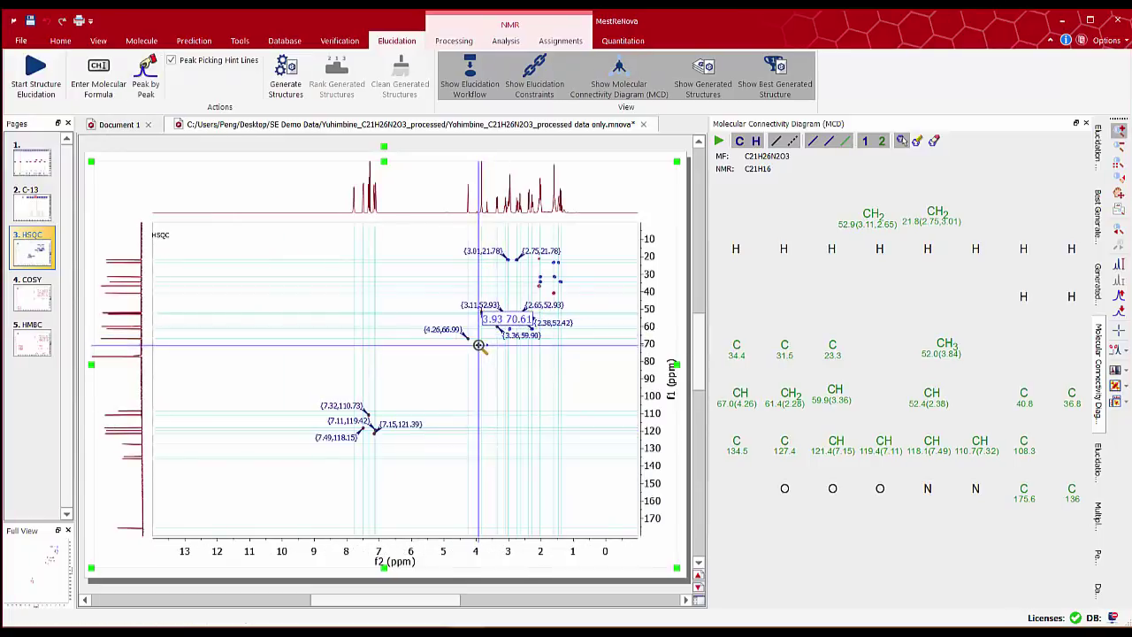
- Pick the 2.97/61.39 ppm cross-peak and move the CH2 61.4 node up in the diagram
drag(479, 343, 568, 238)
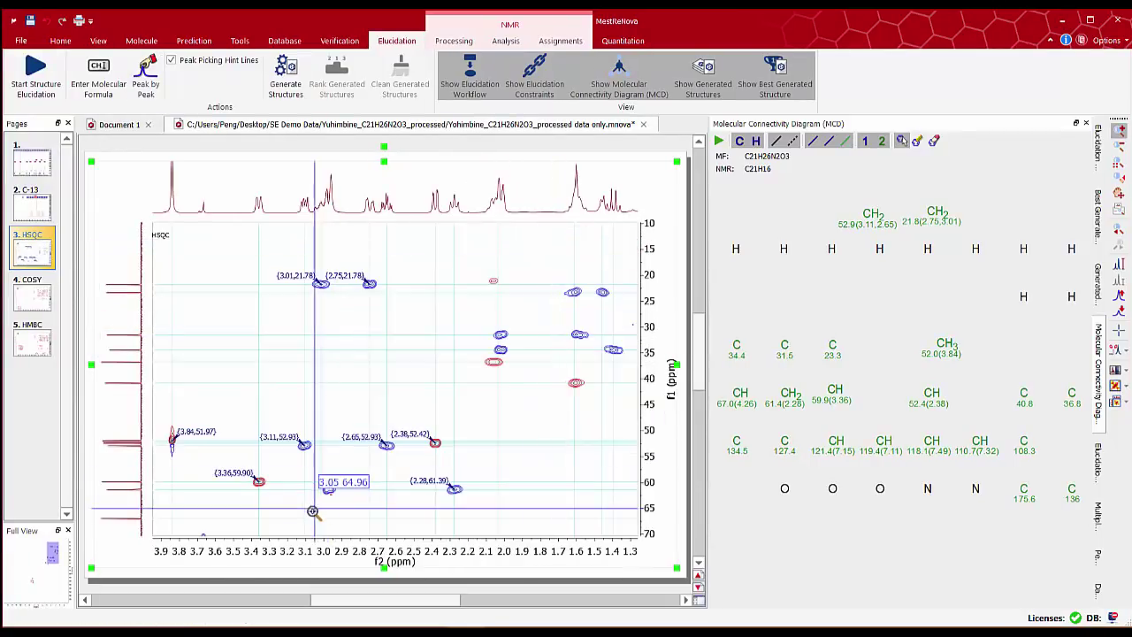
drag(296, 516, 362, 462)
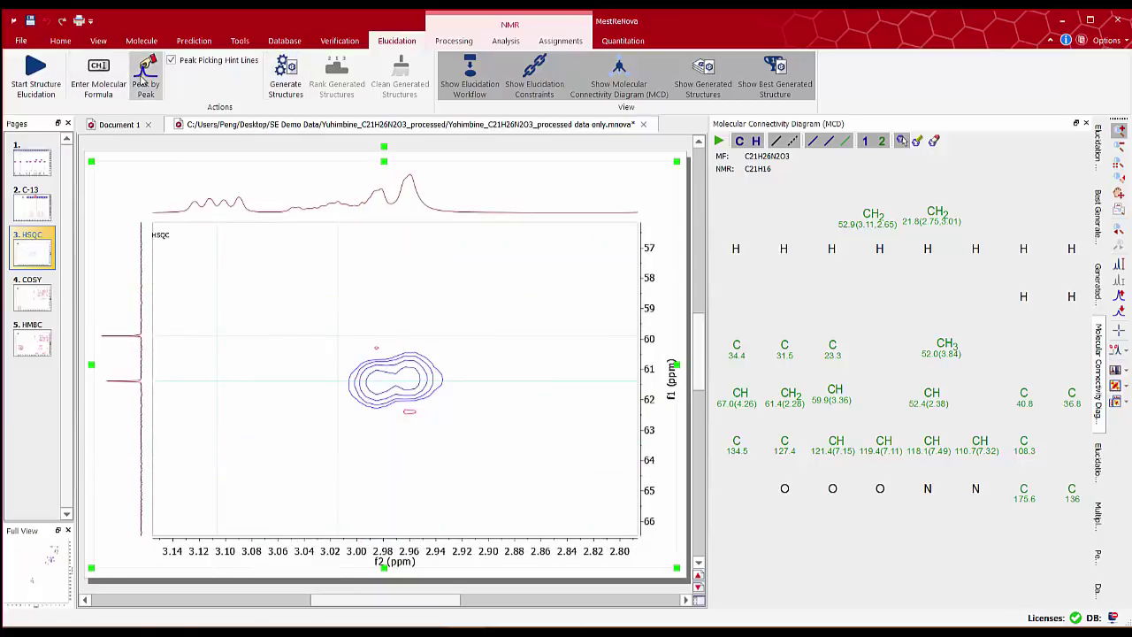
click(145, 78)
click(403, 378)
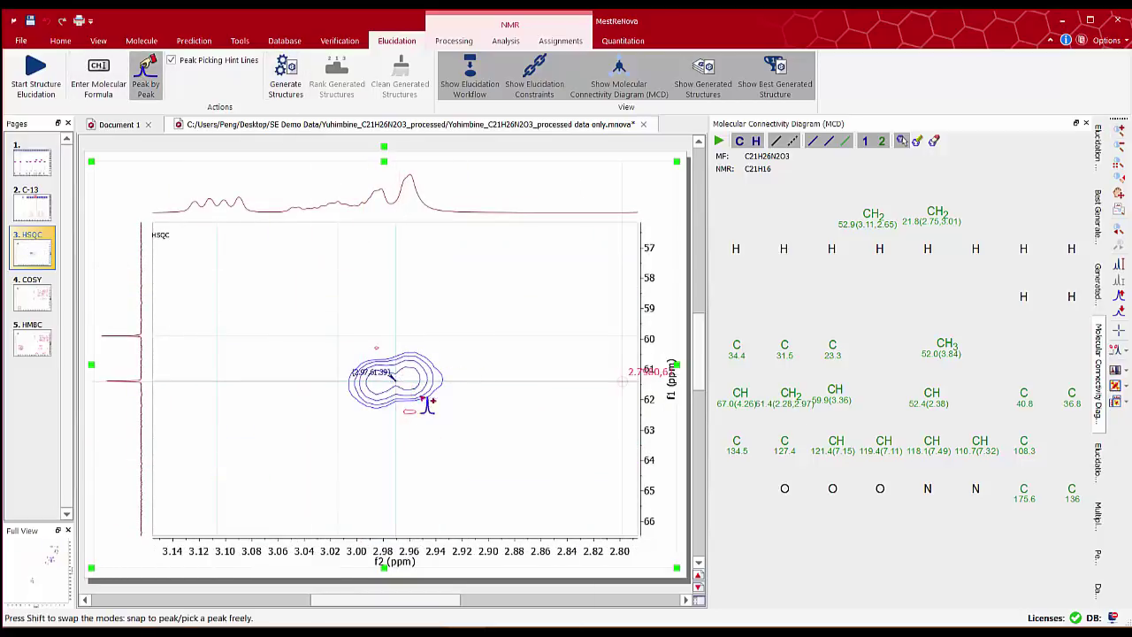
drag(791, 397, 1012, 225)
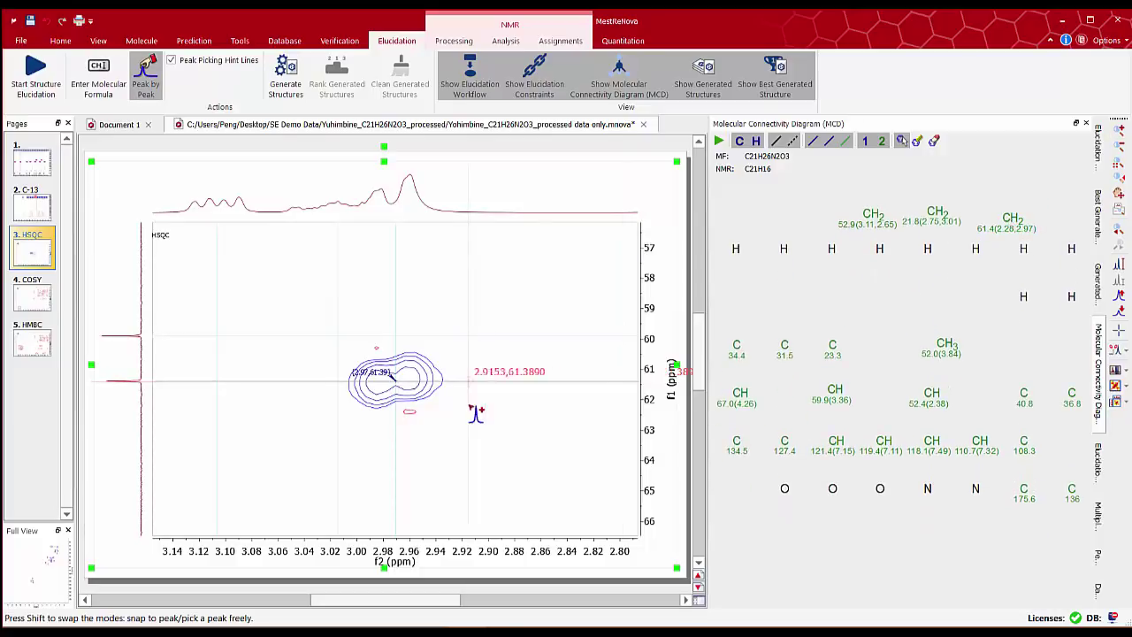
- Remove multiplet S at 2.04 ppm from the 1H spectrum zoomed to 2.5–1.75 ppm, then reopen HSQC
click(1121, 148)
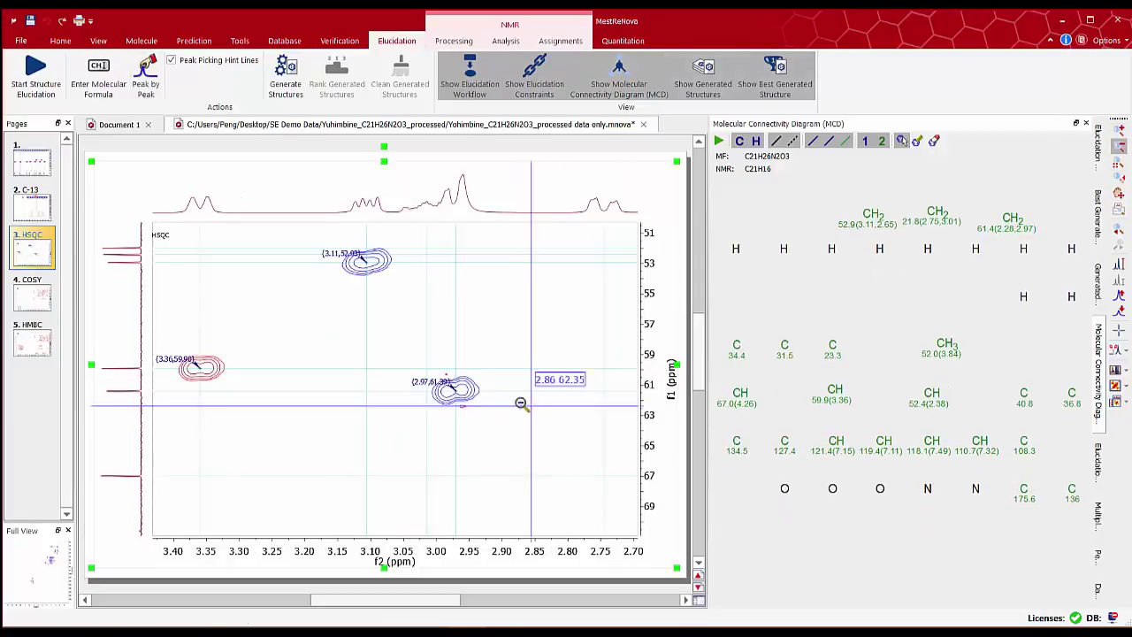
drag(479, 373, 628, 253)
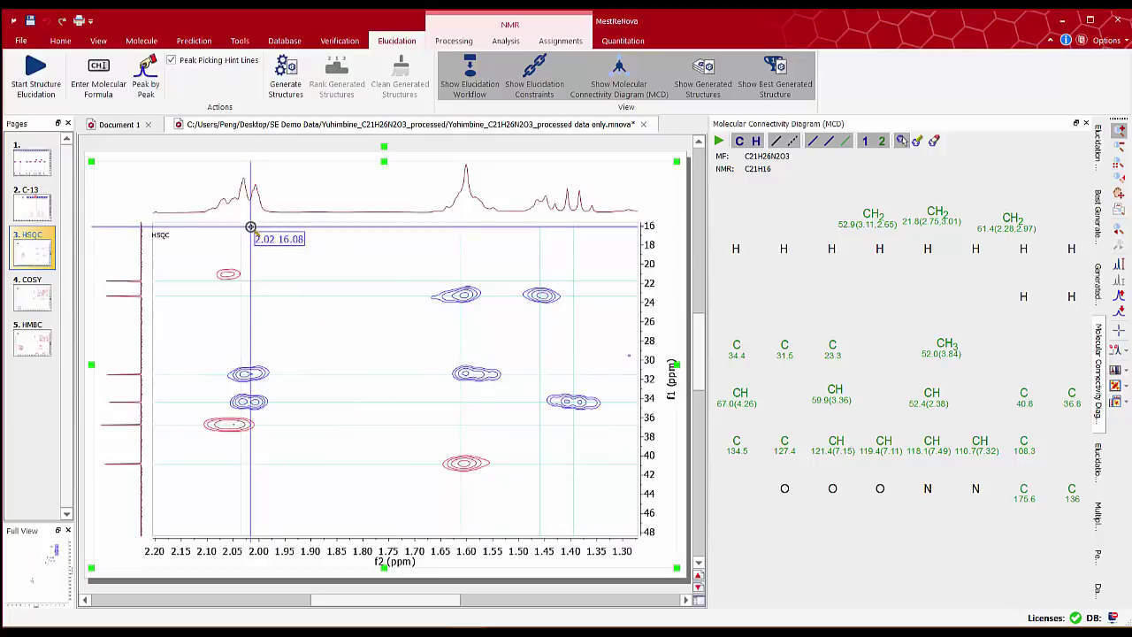
key(Home)
drag(477, 463, 627, 435)
right_click(432, 352)
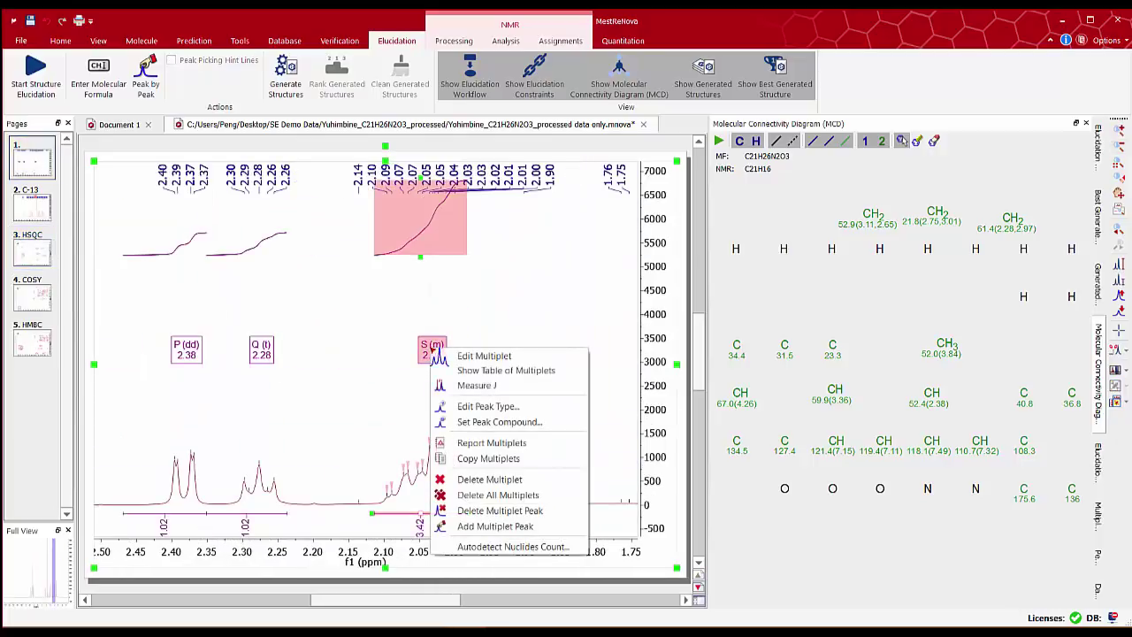
click(511, 482)
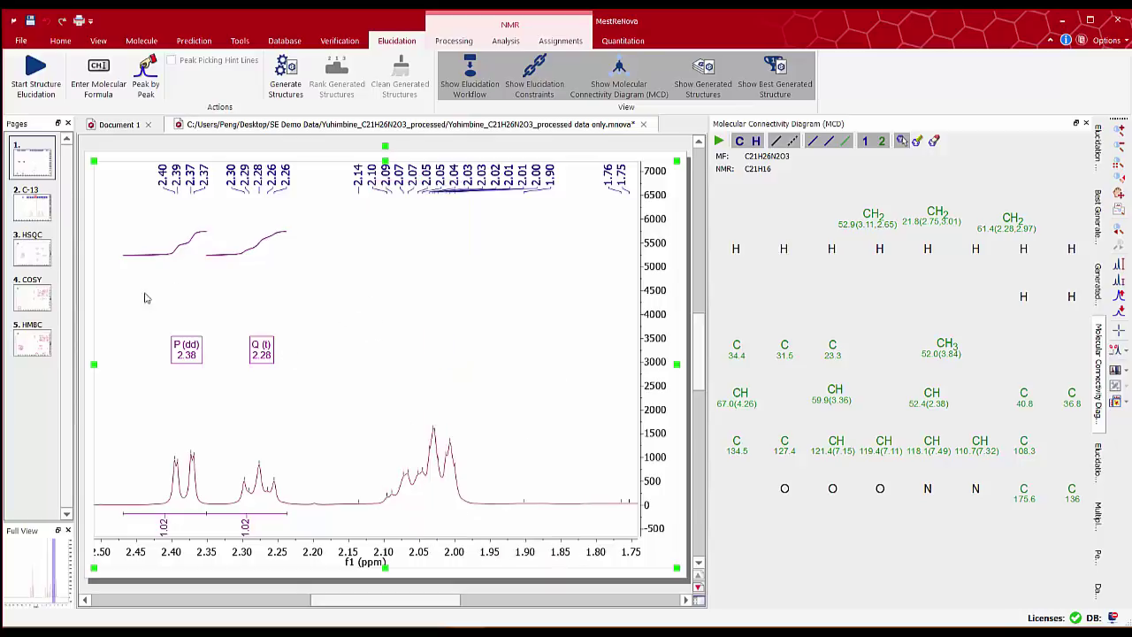
click(35, 257)
- Pick cross-peaks 2.02/31.51, 2.02/34.40 and 2.06/36.75 ppm, reposition CH 36.8, then show the 1H page
click(184, 64)
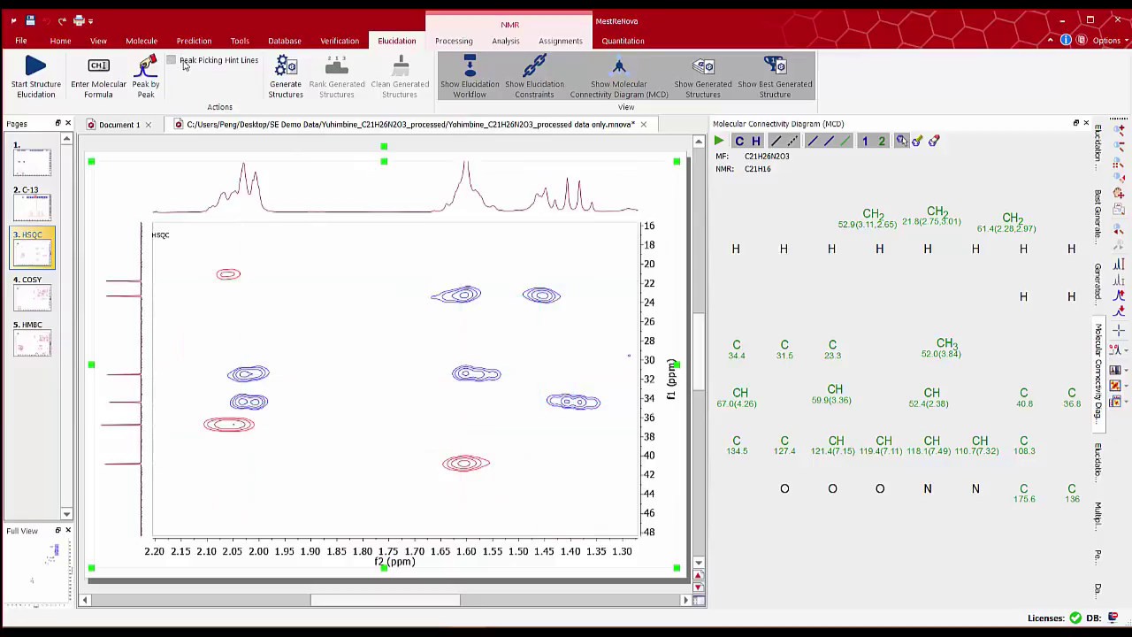
click(184, 64)
click(146, 76)
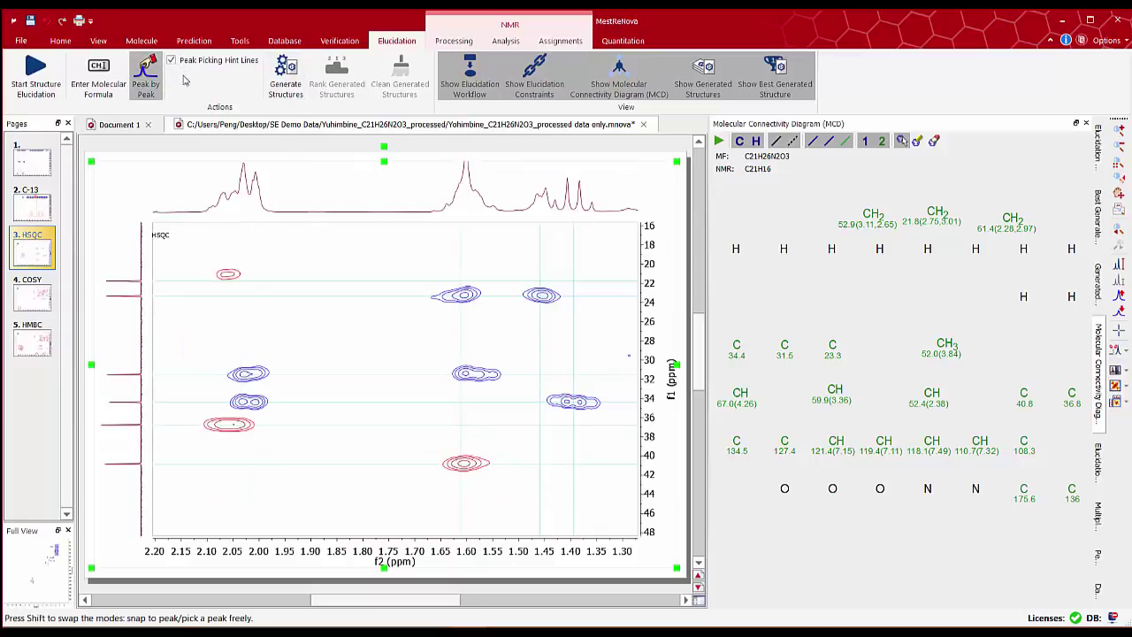
click(250, 371)
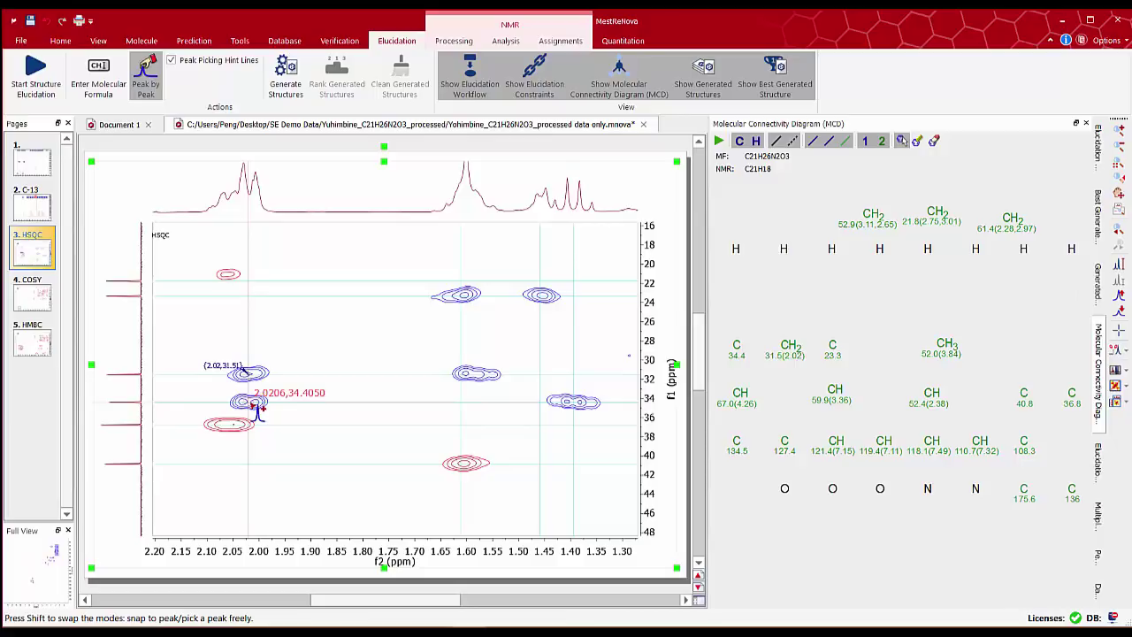
click(256, 405)
click(237, 431)
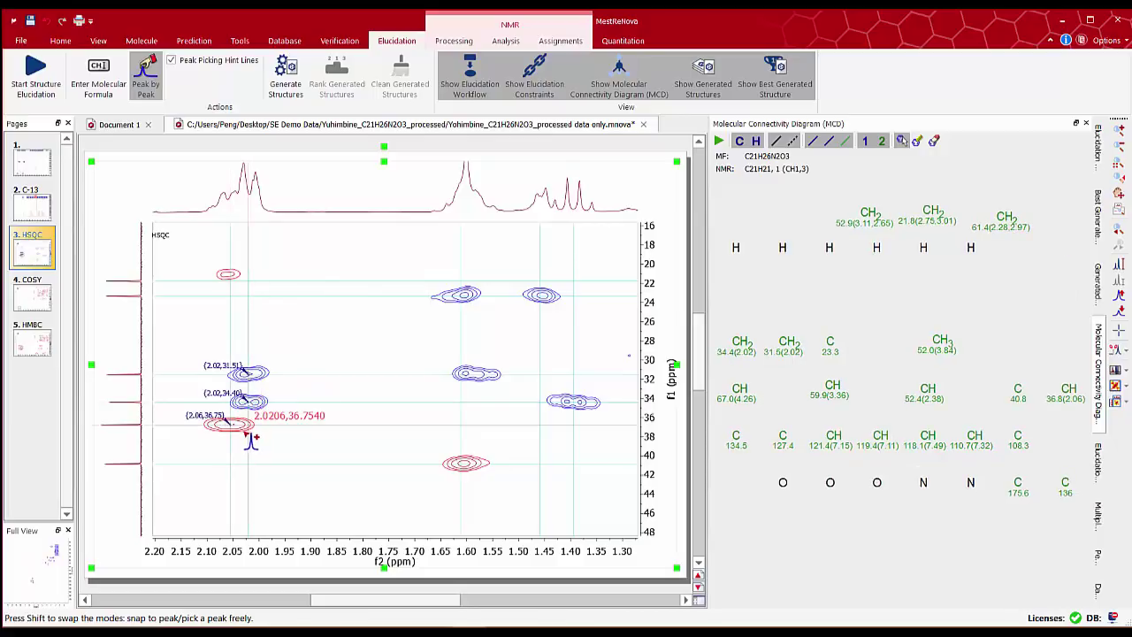
drag(1061, 395, 1019, 302)
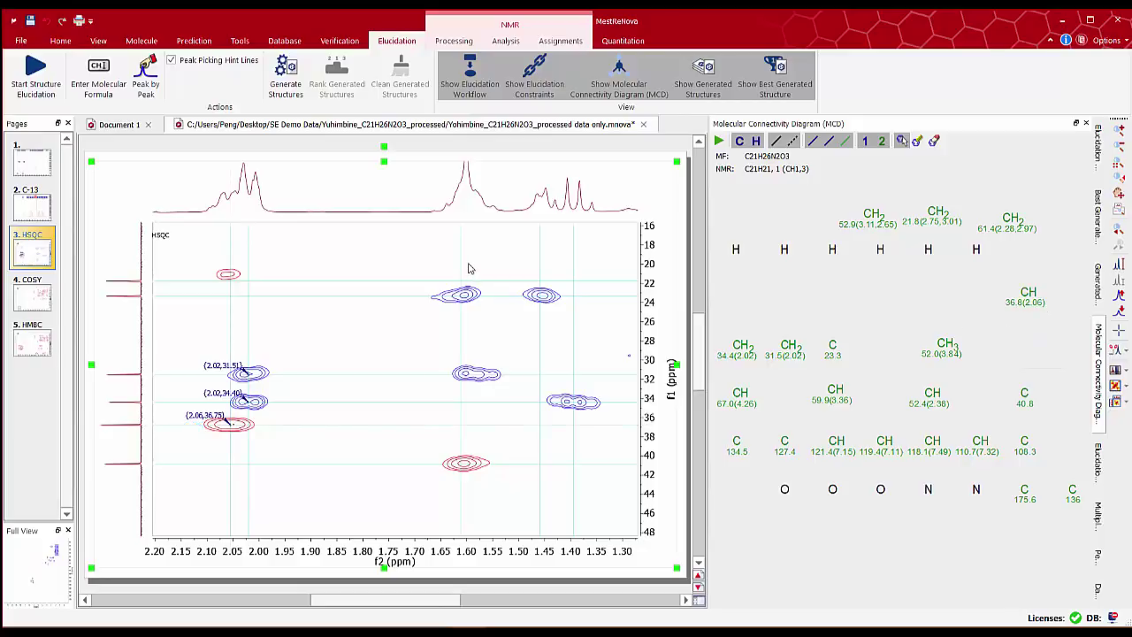
click(32, 159)
drag(502, 557, 288, 574)
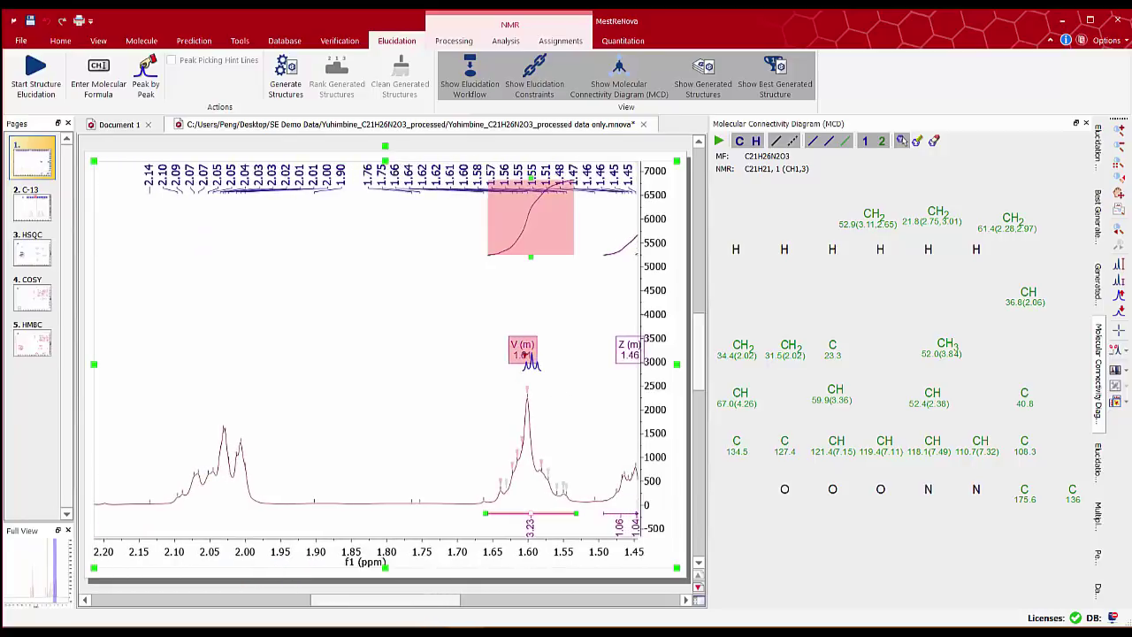
- Delete the V multiplet at 1.61 ppm and return to the HSQC page
right_click(523, 351)
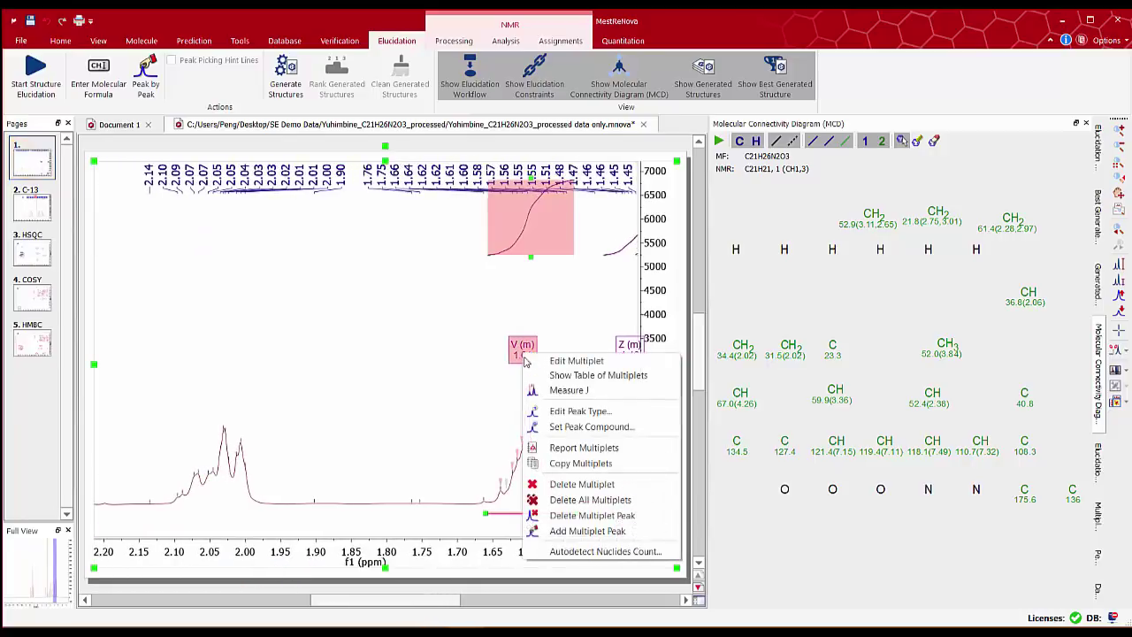
click(584, 484)
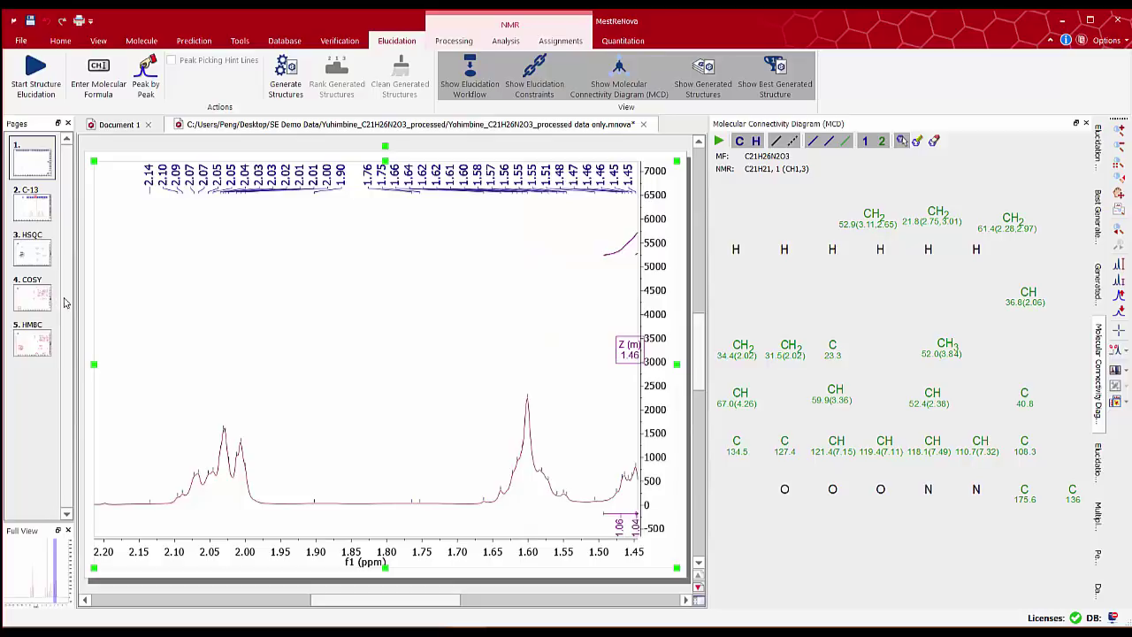
click(39, 255)
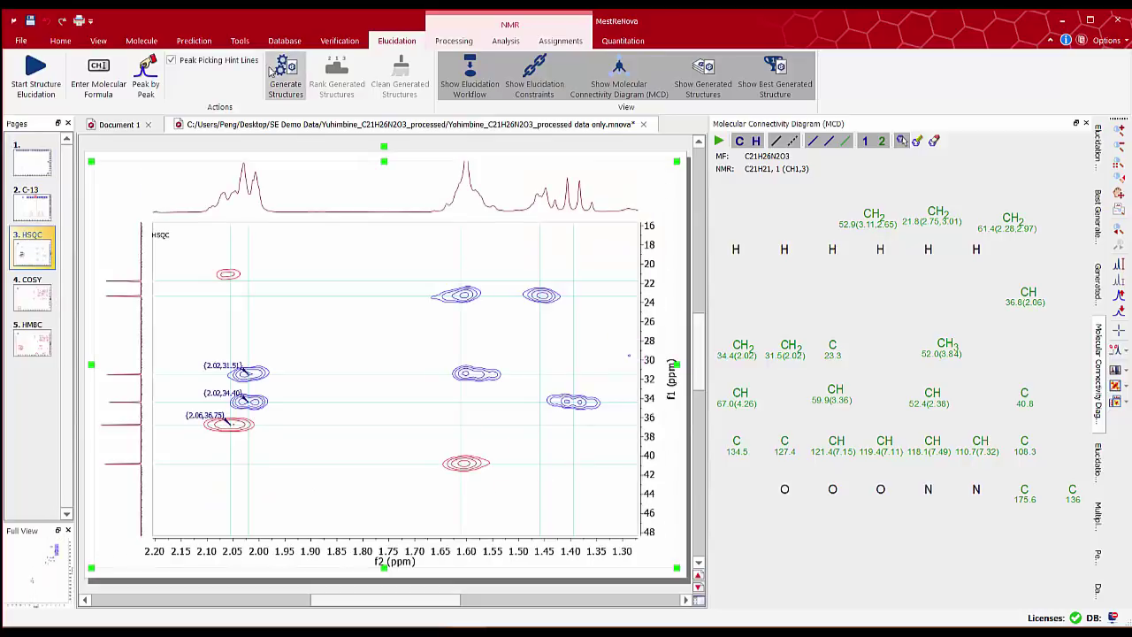
- Pick cross-peaks 1.60/23.35, 1.58/31.51, 1.46/23.35 and 1.39/34.40 ppm, moving nodes CH2 31.5 and CH2 23.3 up
key(p)
click(460, 296)
click(477, 373)
click(468, 468)
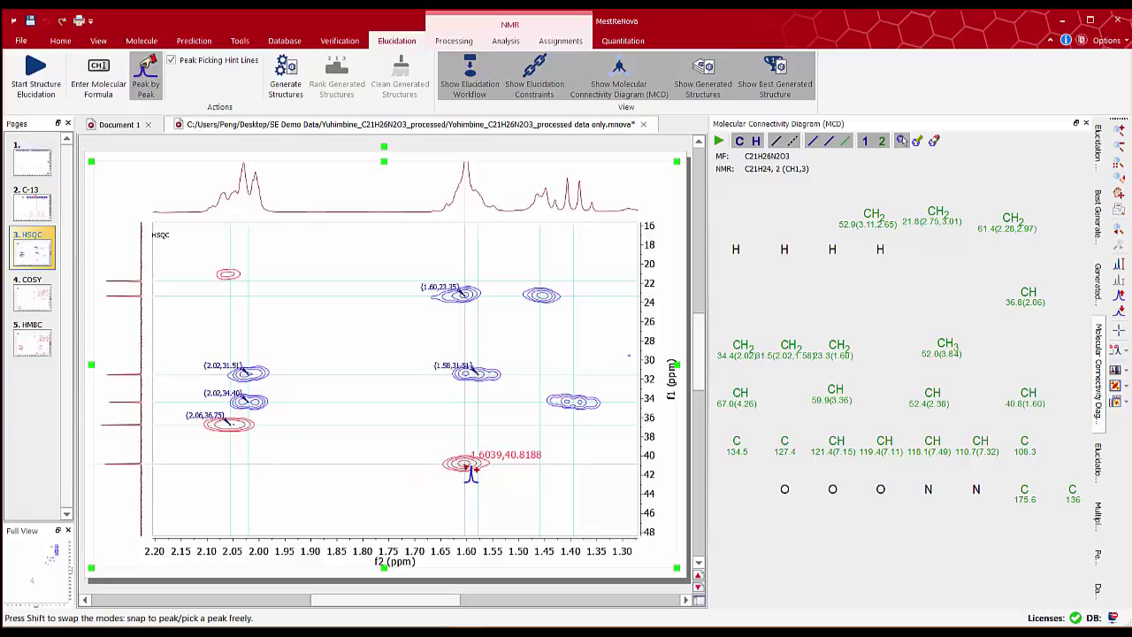
drag(789, 350, 838, 297)
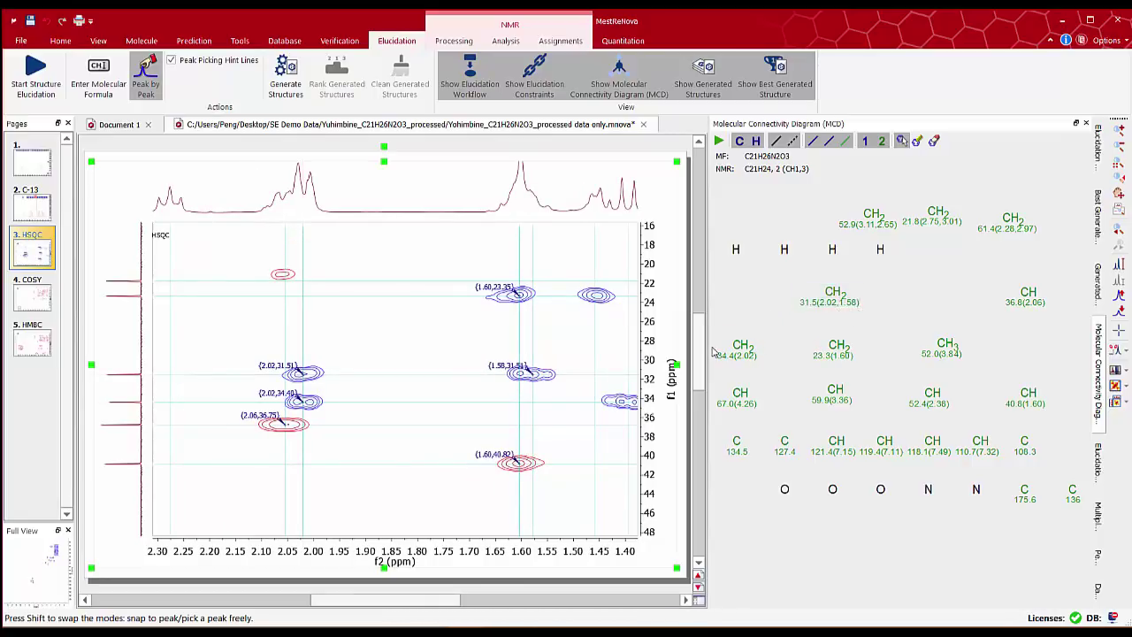
scroll(453, 551, down, 3)
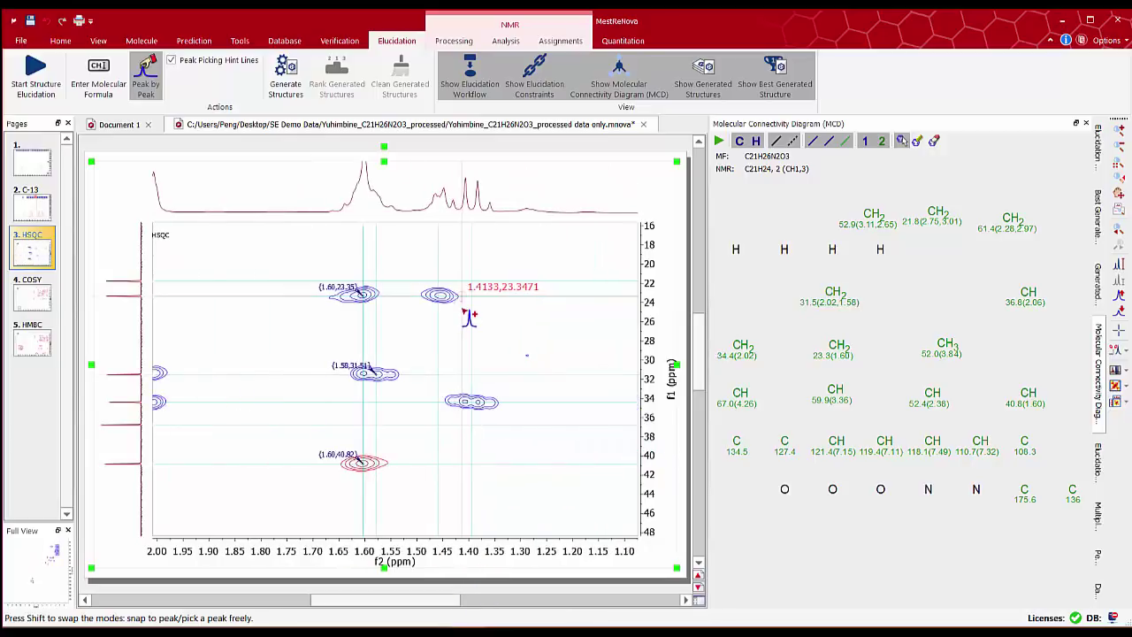
click(448, 302)
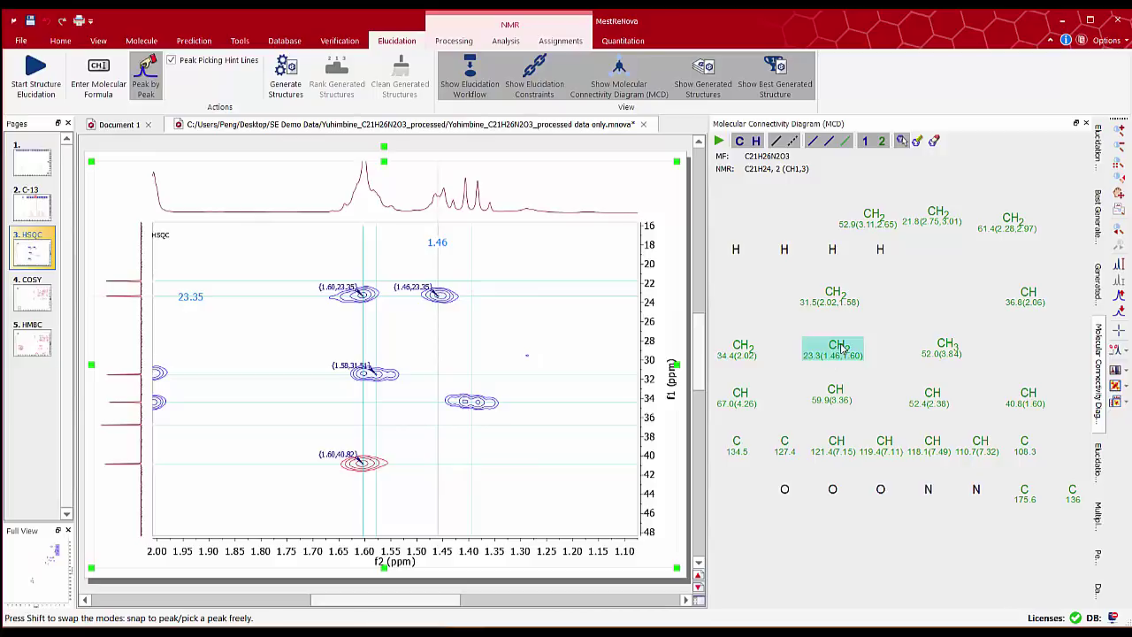
drag(844, 349, 902, 332)
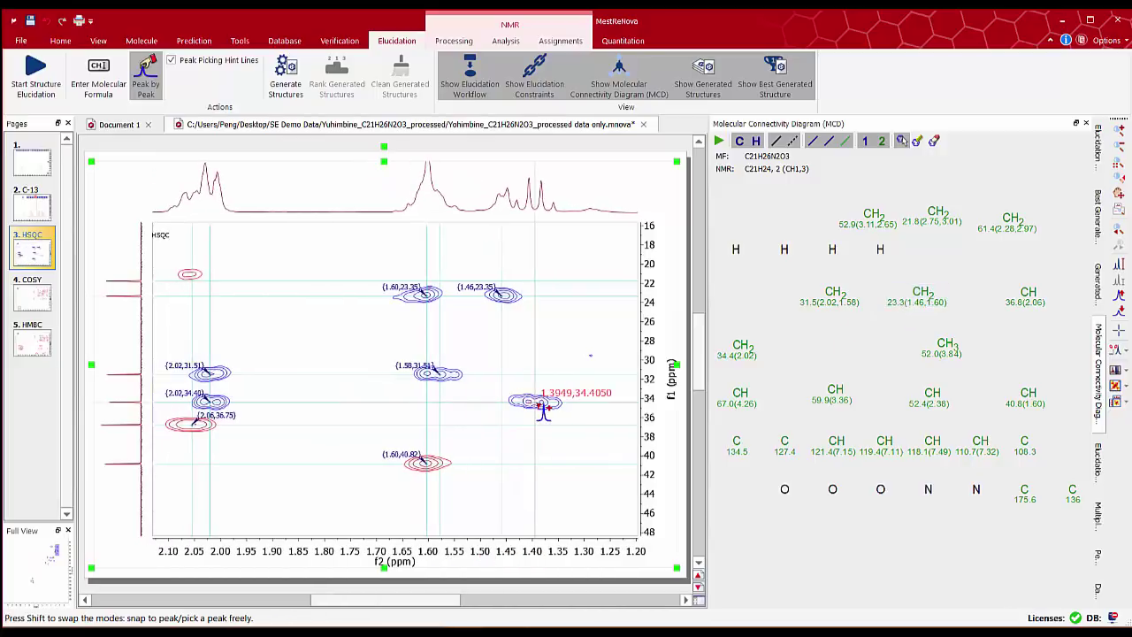
click(543, 409)
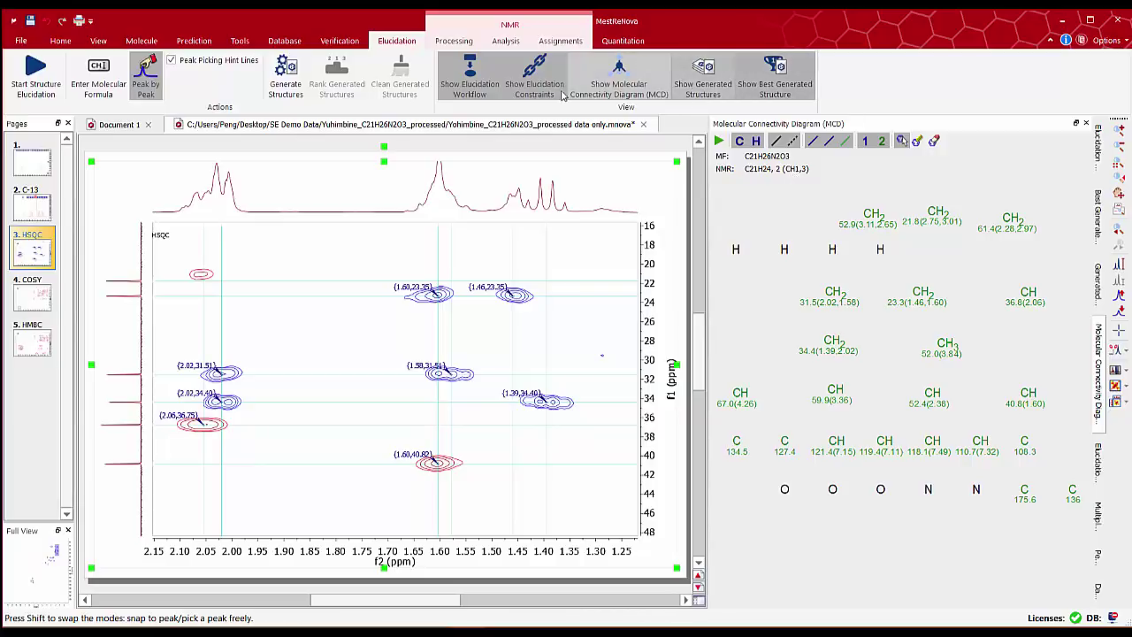
- Show the Elucidation Constraints table and tick CH for carbon 40.8
click(533, 82)
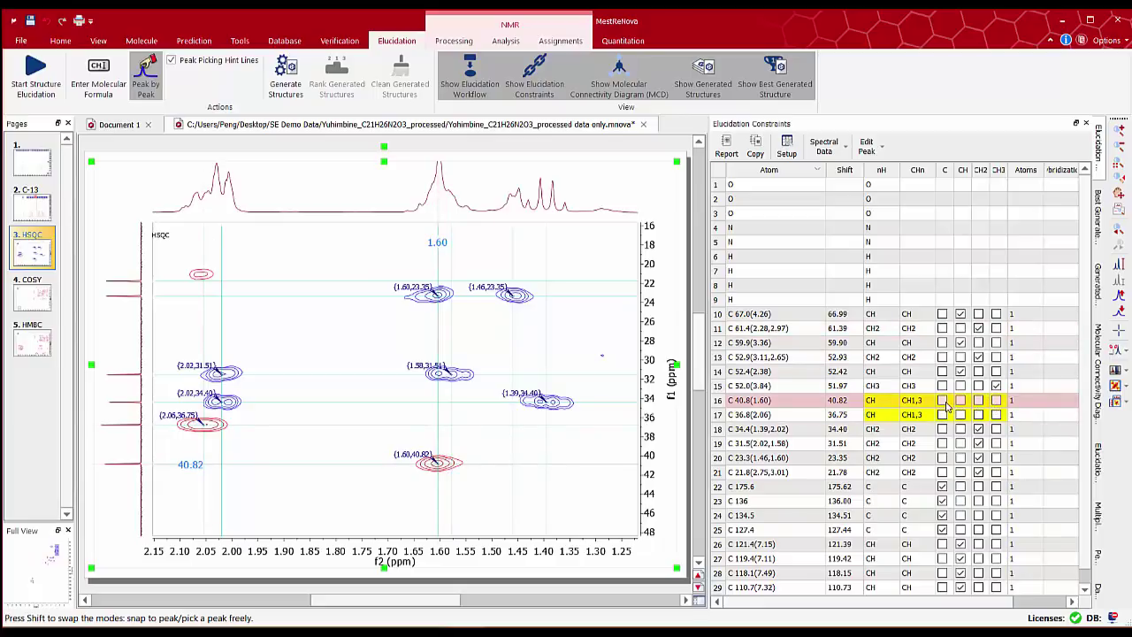
click(961, 401)
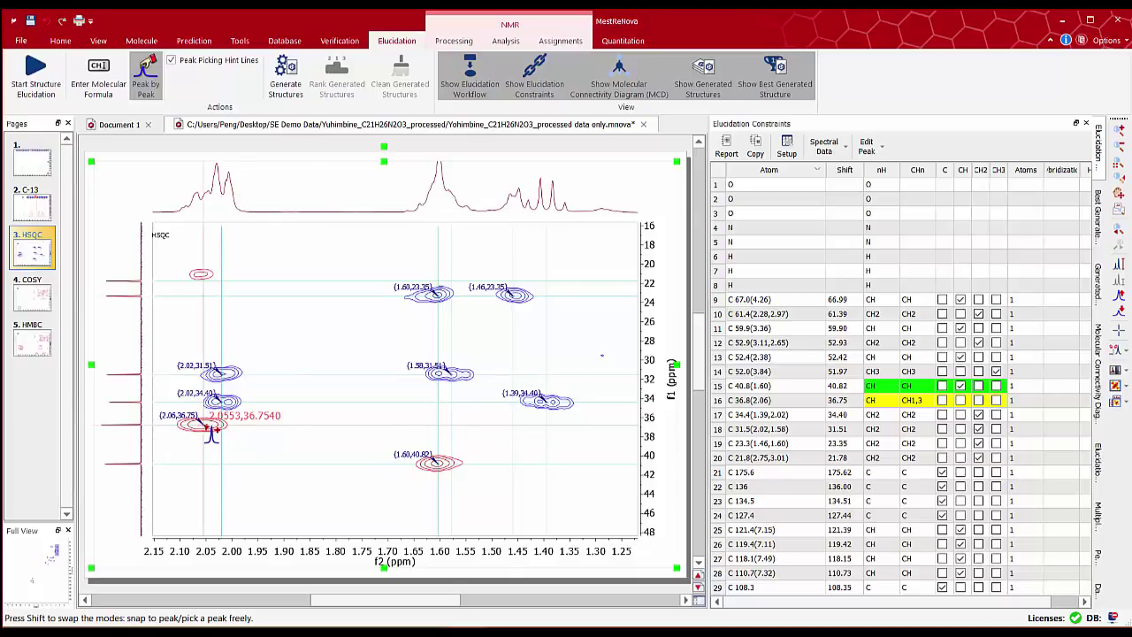
- Mark carbon 36.8 as CH and display the connectivity diagram with rearranged H atoms
click(962, 402)
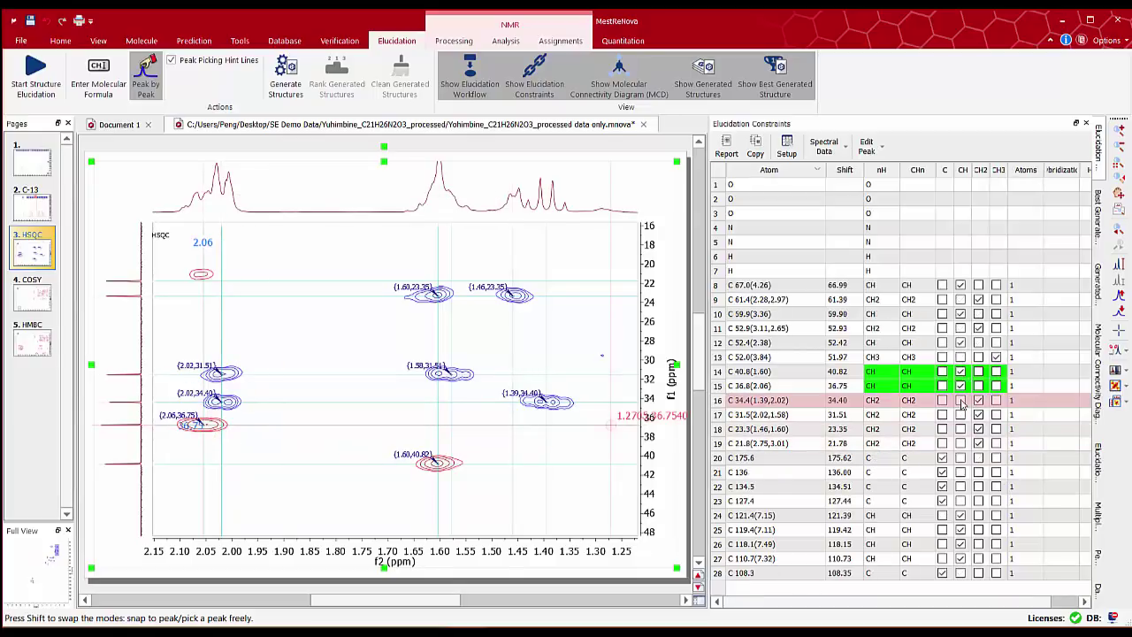
click(624, 78)
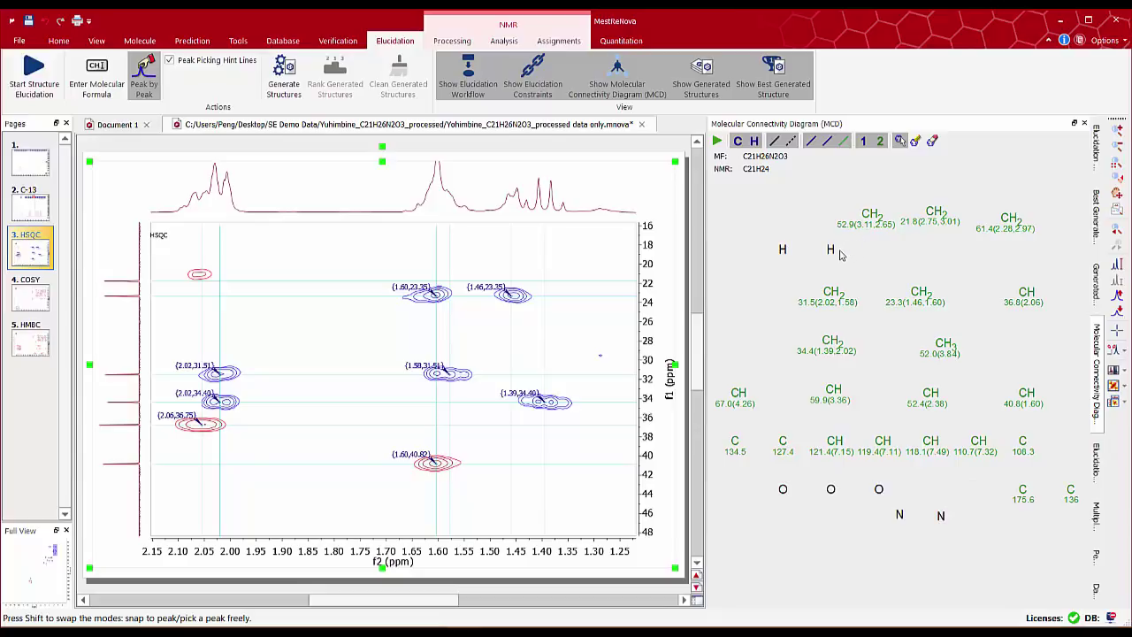
drag(828, 257, 752, 236)
- Zoom into the aromatic HSQC cross-peaks, then switch to the HMBC spectrum page
key(Escape)
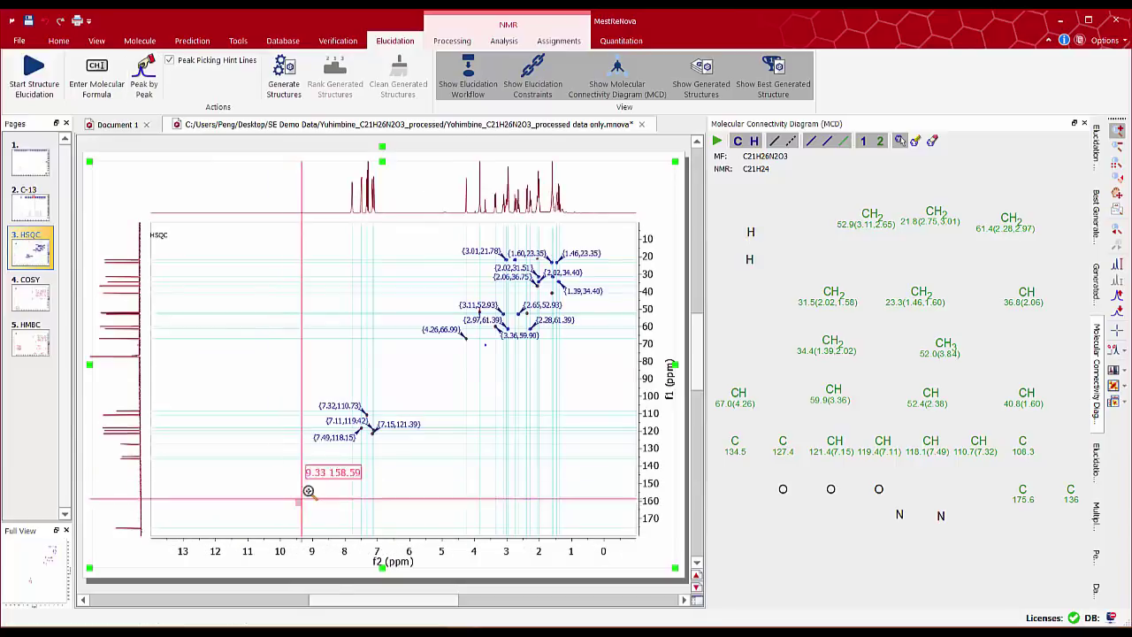
drag(296, 506, 452, 224)
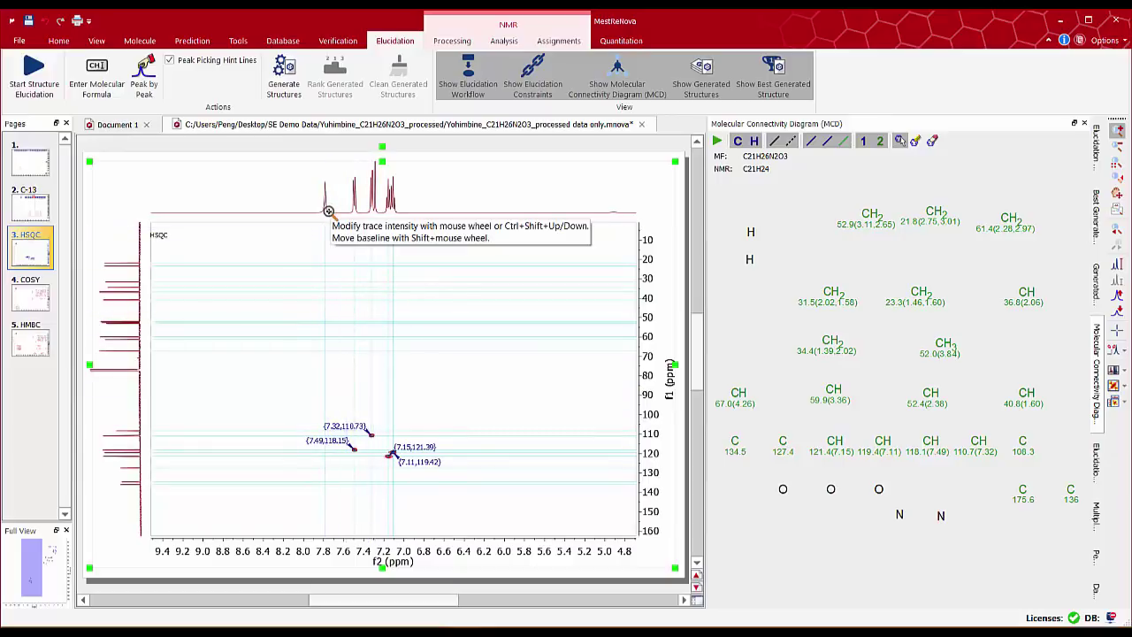
click(32, 343)
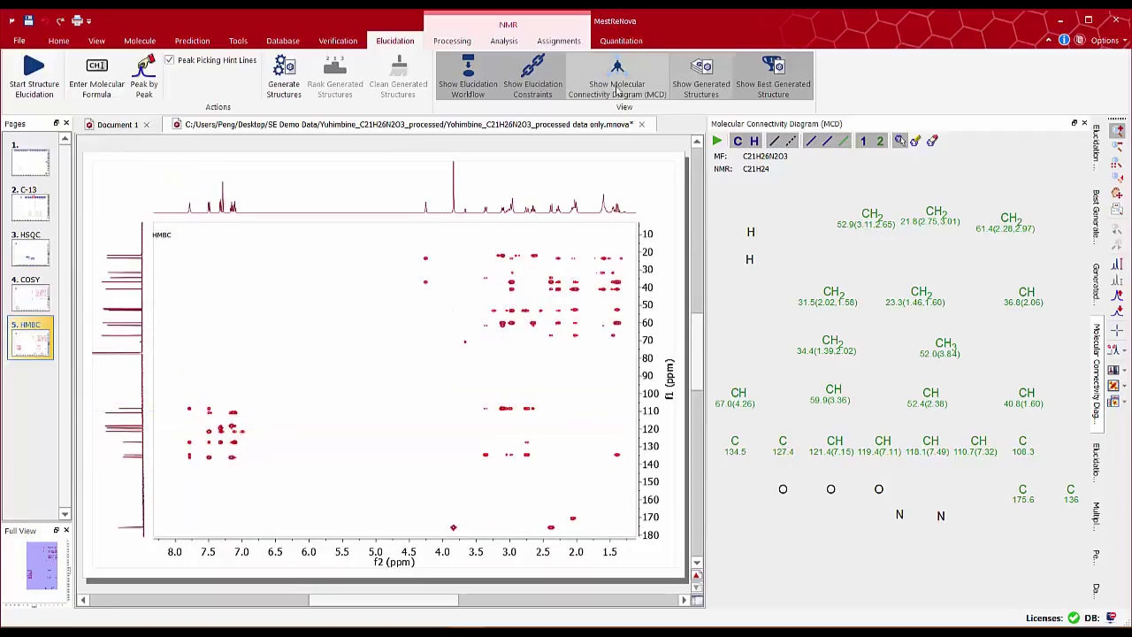
- Add a user-defined 2D HSQC spectrum with F1 nucleus 15N to the elucidation spectral data
click(535, 86)
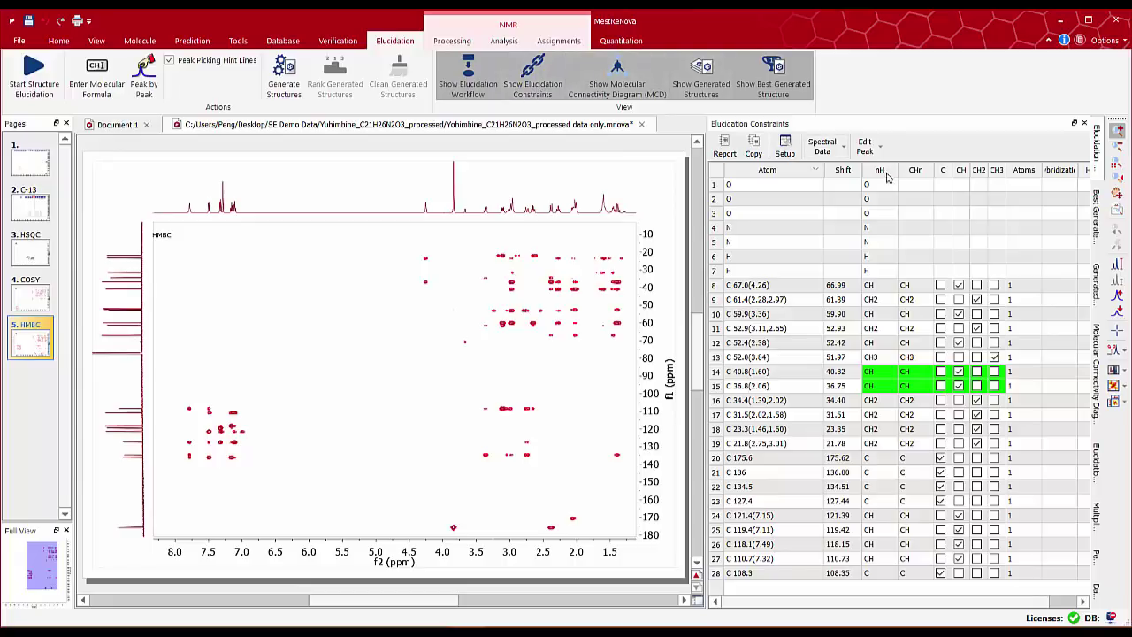
click(838, 150)
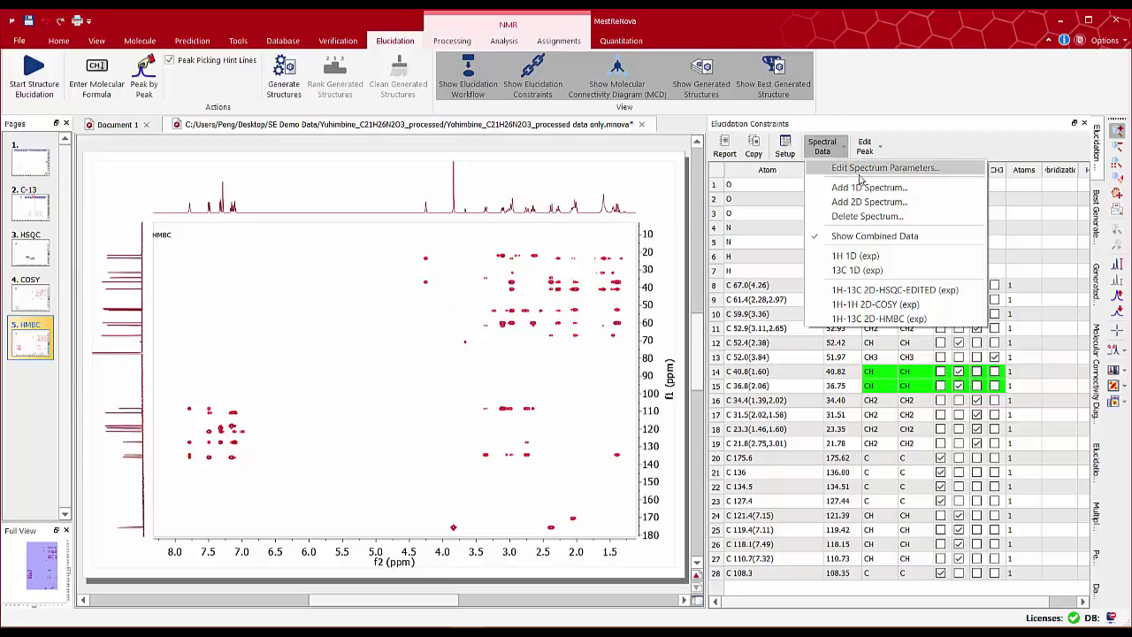
click(867, 203)
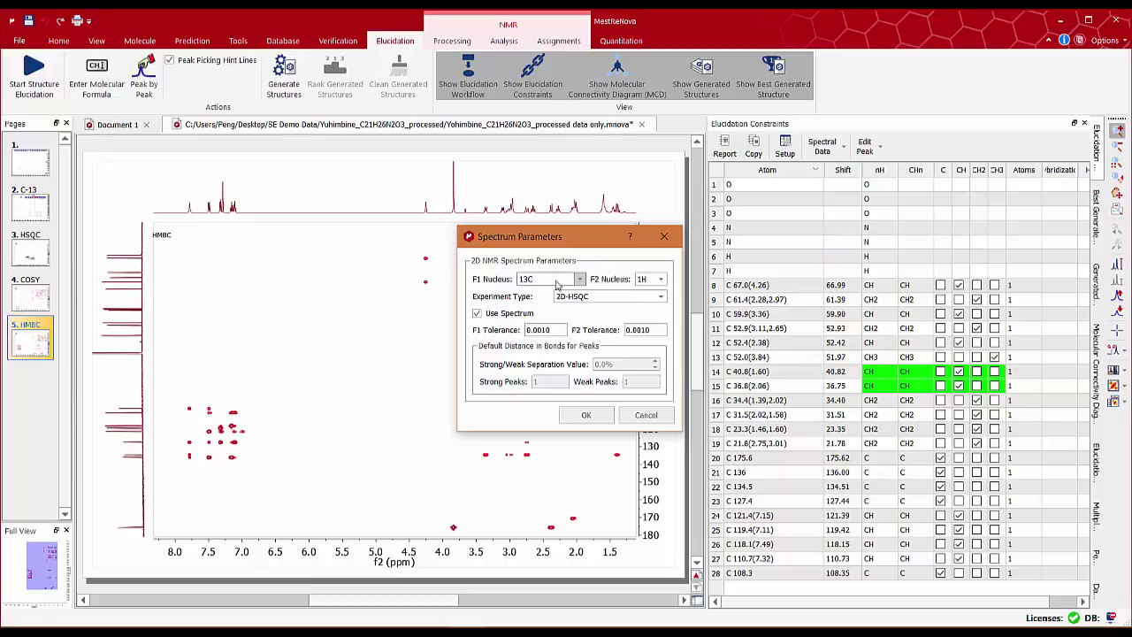
click(579, 279)
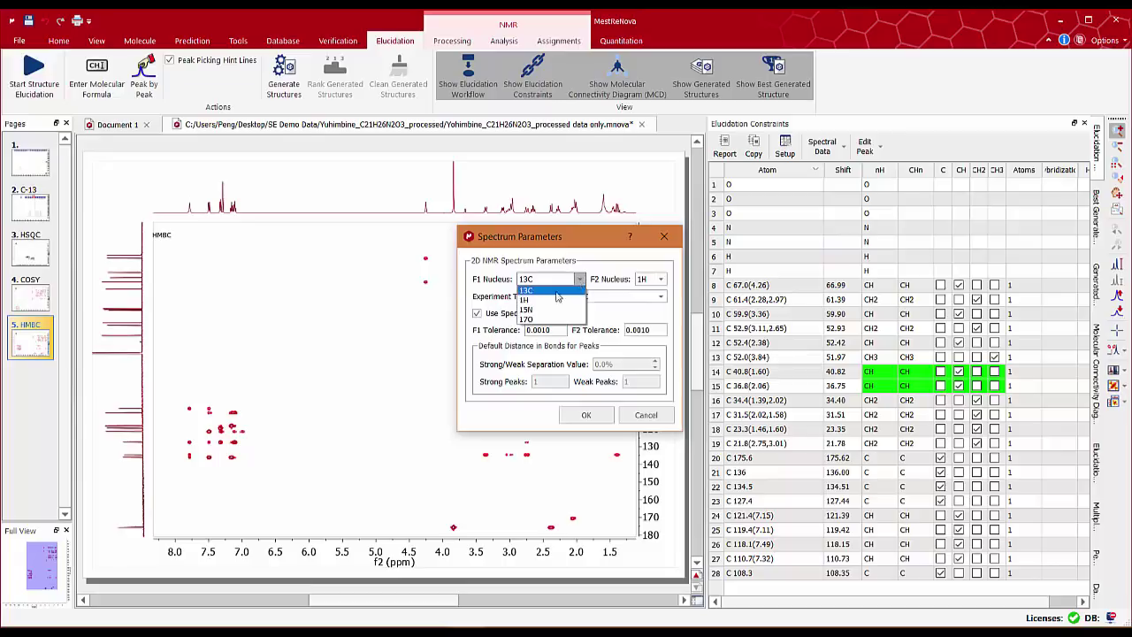
click(536, 312)
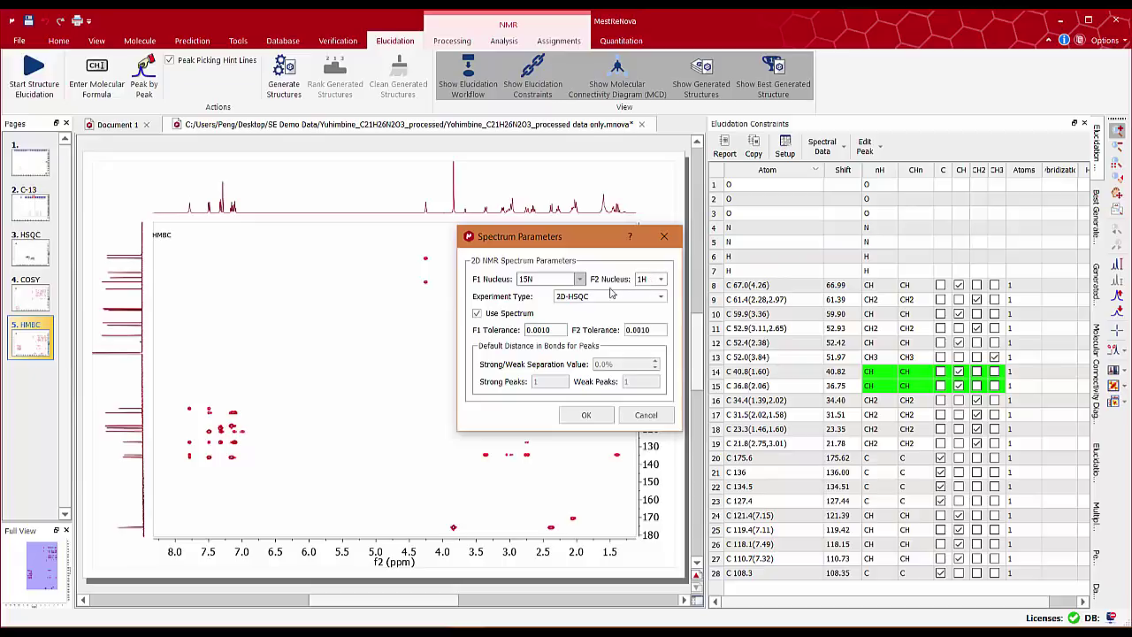
click(592, 417)
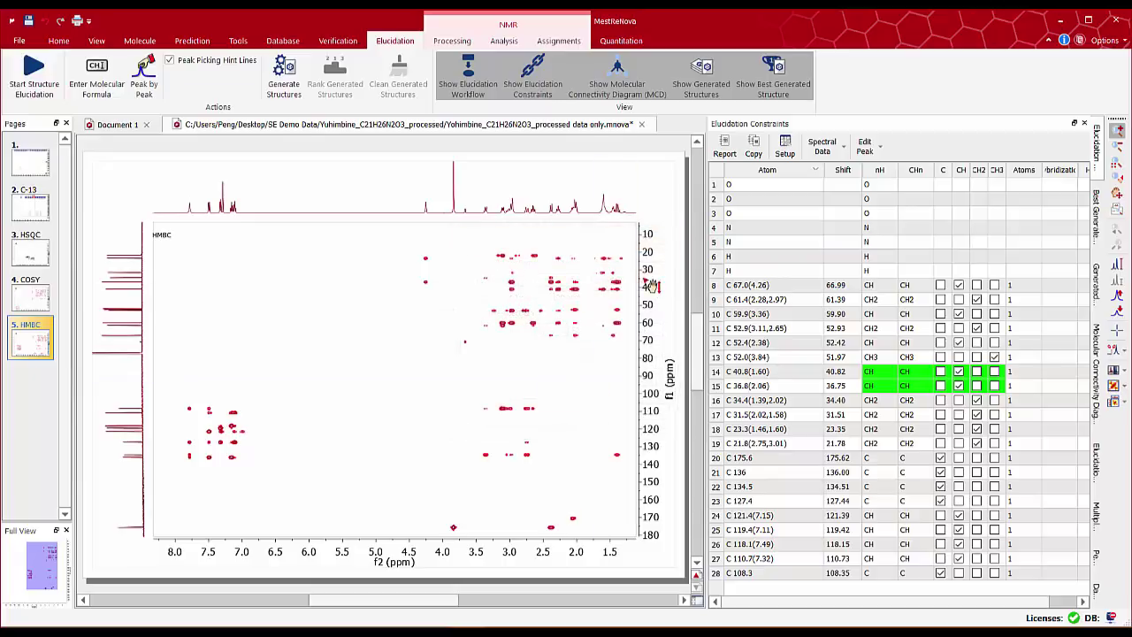
click(845, 150)
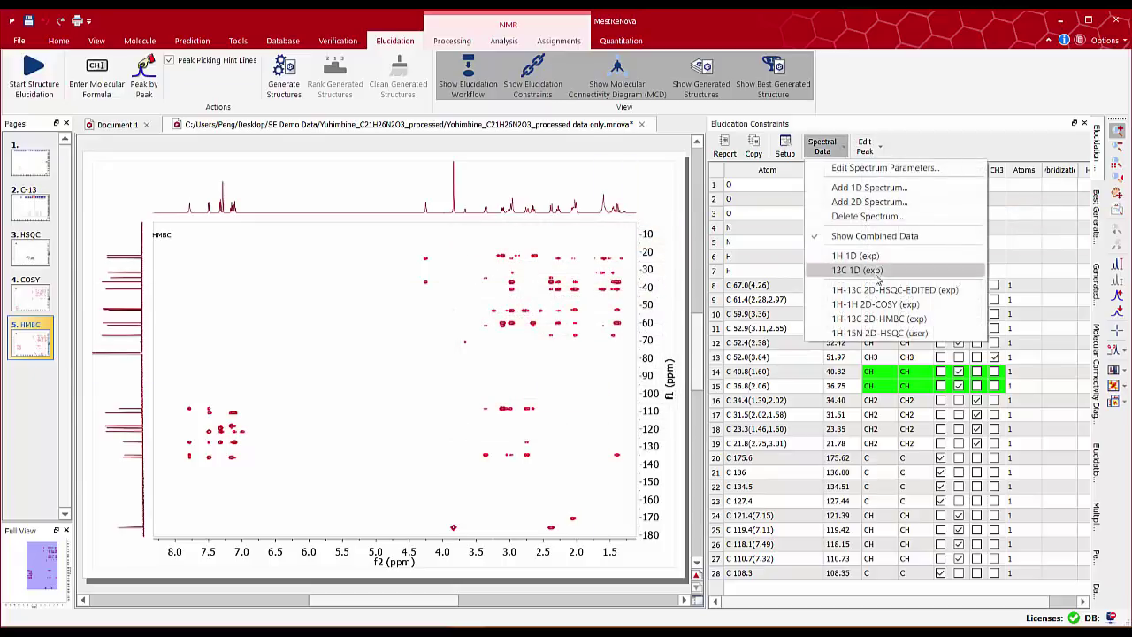
- Add an NH cross-peak at F1 100, F2 7.78 ppm to the 1H-15N HSQC data
click(880, 334)
click(880, 150)
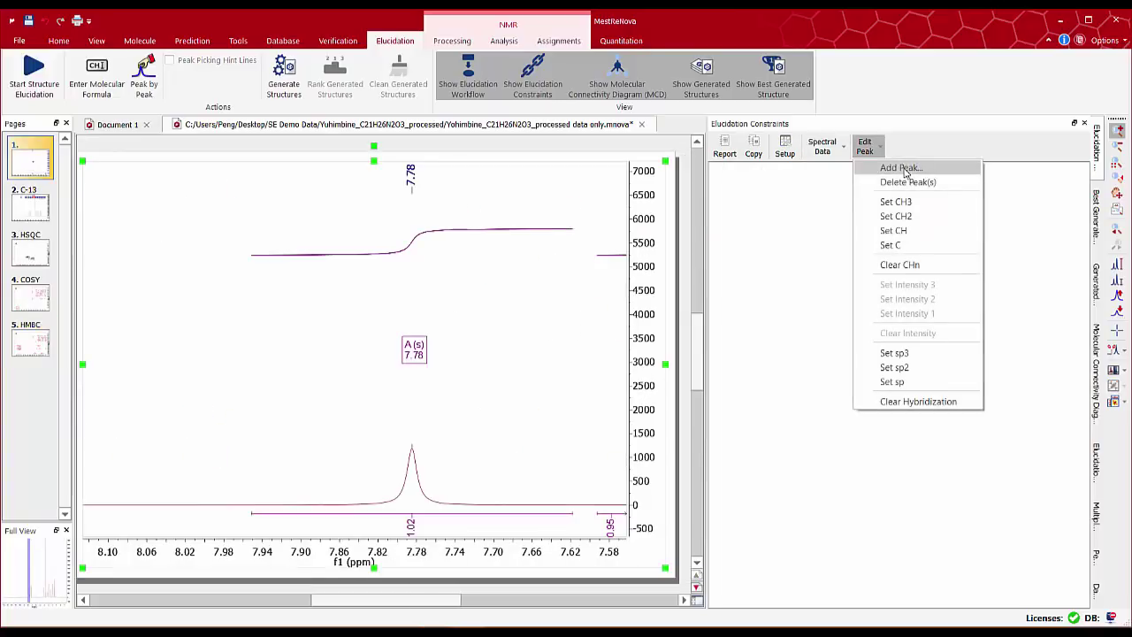
click(902, 168)
click(536, 298)
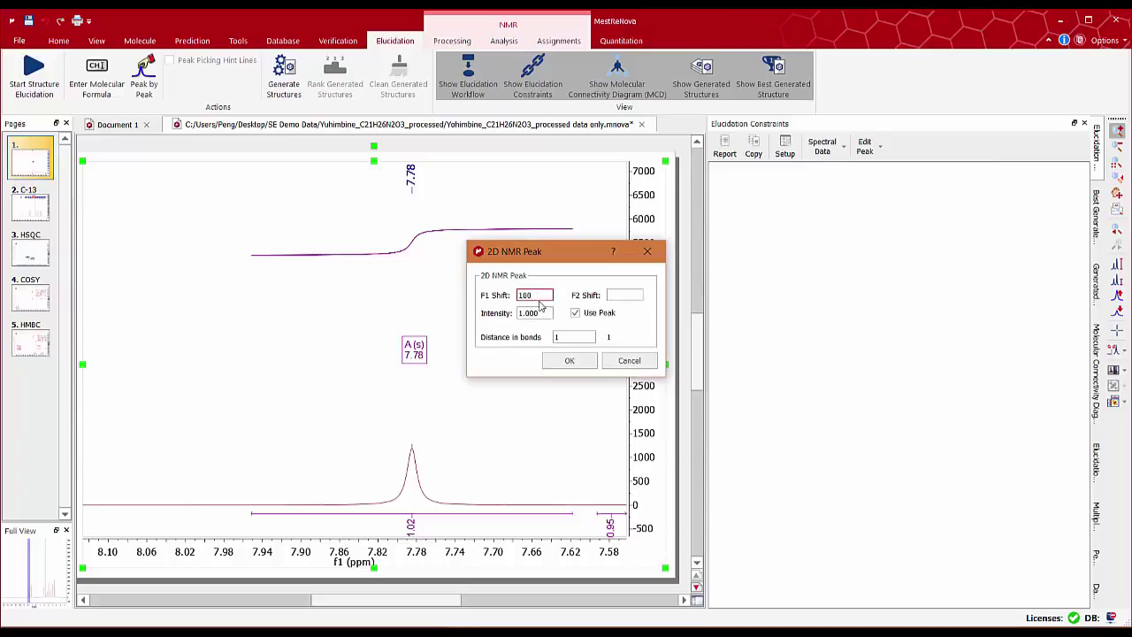
click(623, 297)
click(571, 361)
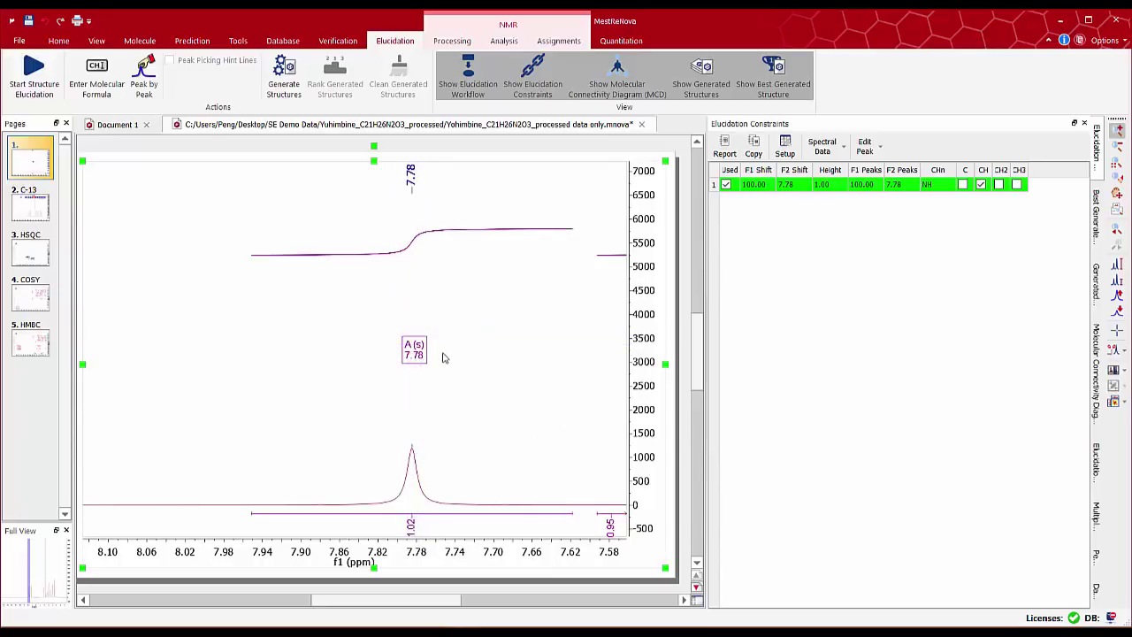
- Delete multiplet A at 7.78 ppm from the 1H spectrum and return to the HSQC page
click(414, 347)
right_click(415, 352)
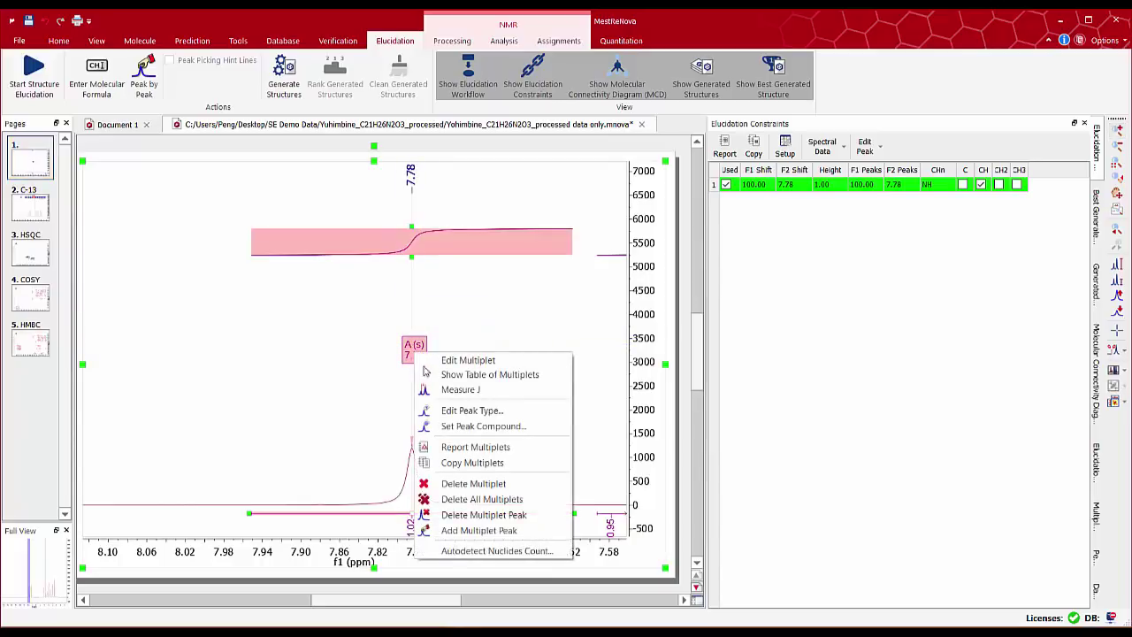
click(476, 485)
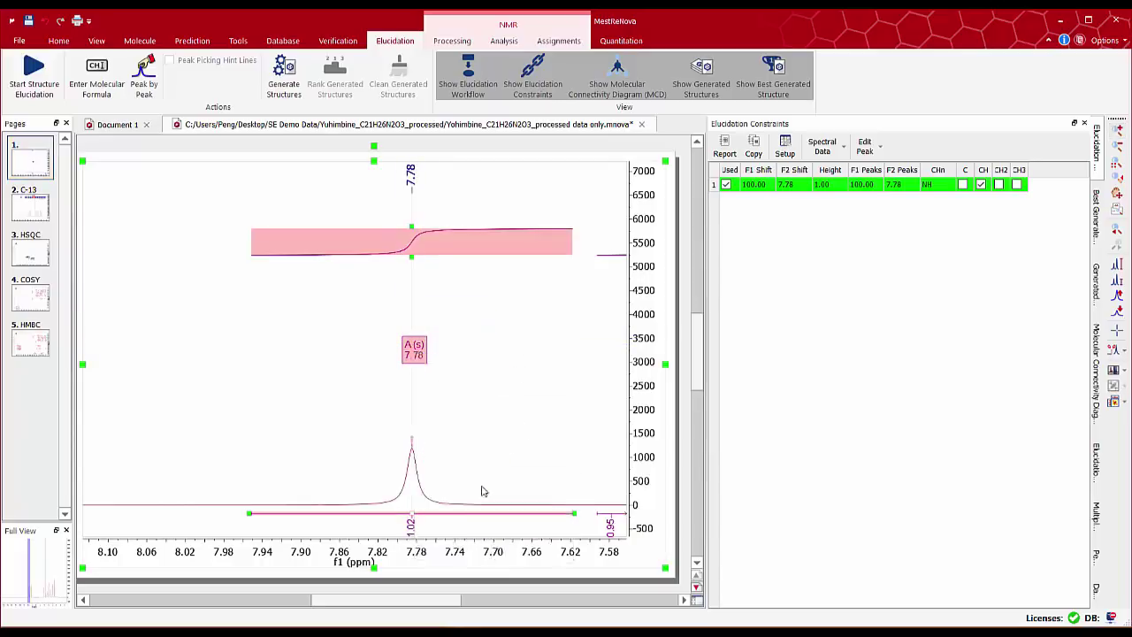
click(39, 259)
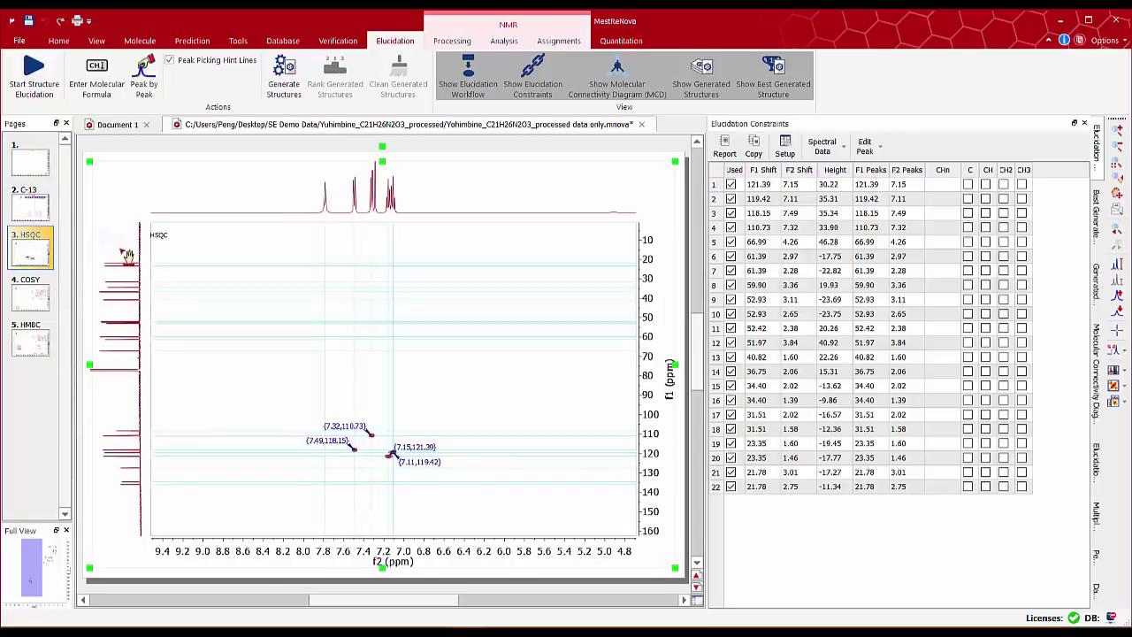
- Turn on peak-picking hint lines on the HMBC plot and zoom into its aromatic cross-peaks
click(33, 345)
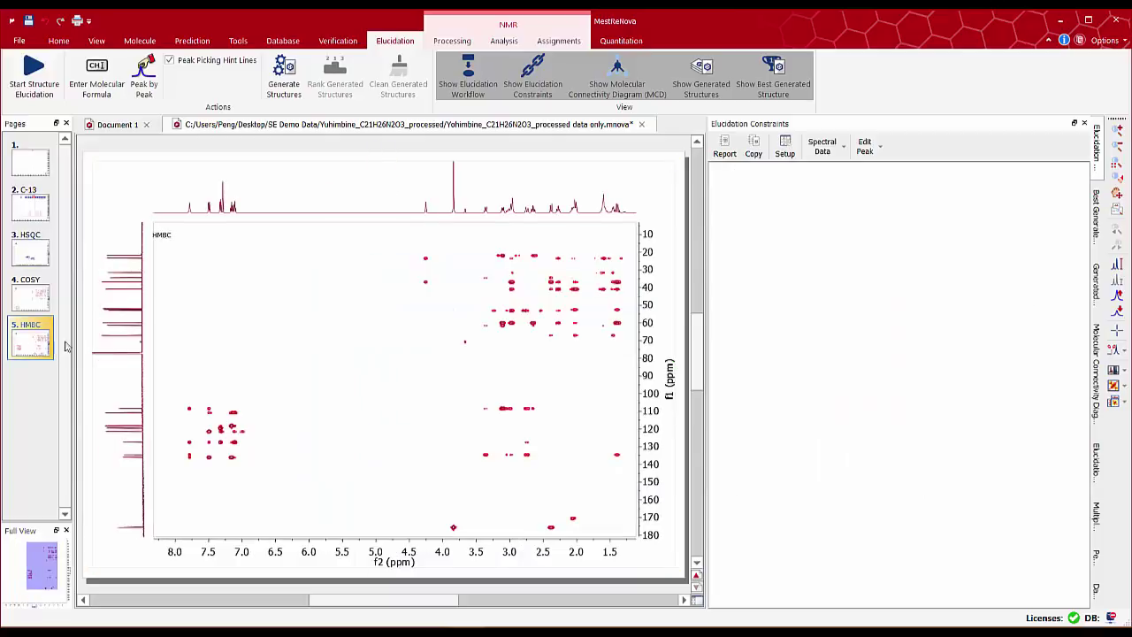
click(170, 60)
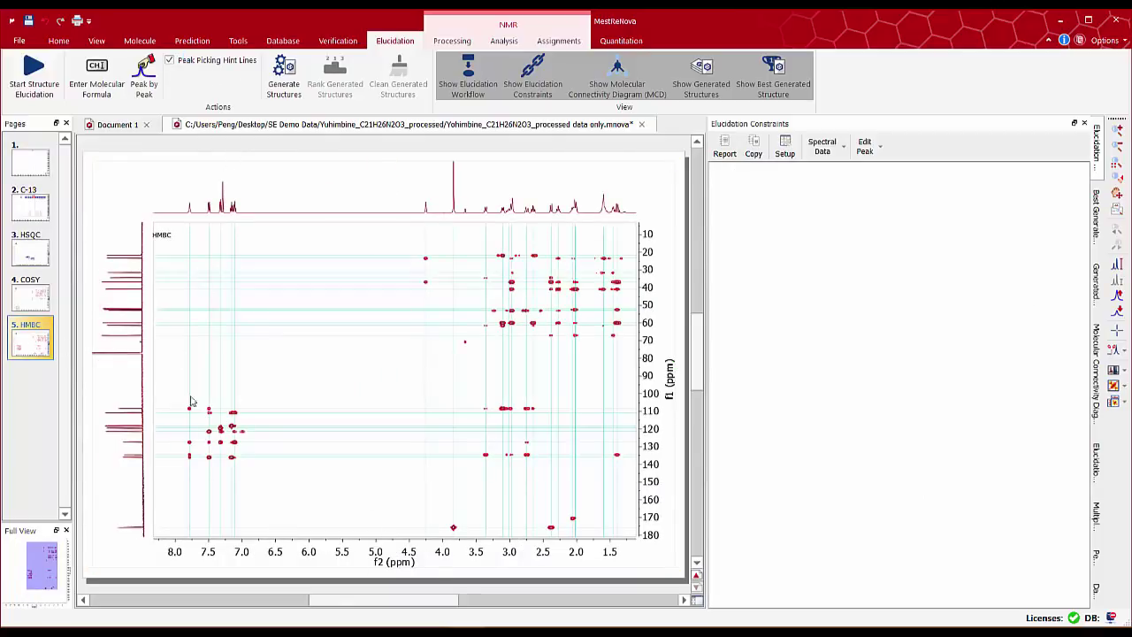
drag(170, 393, 247, 480)
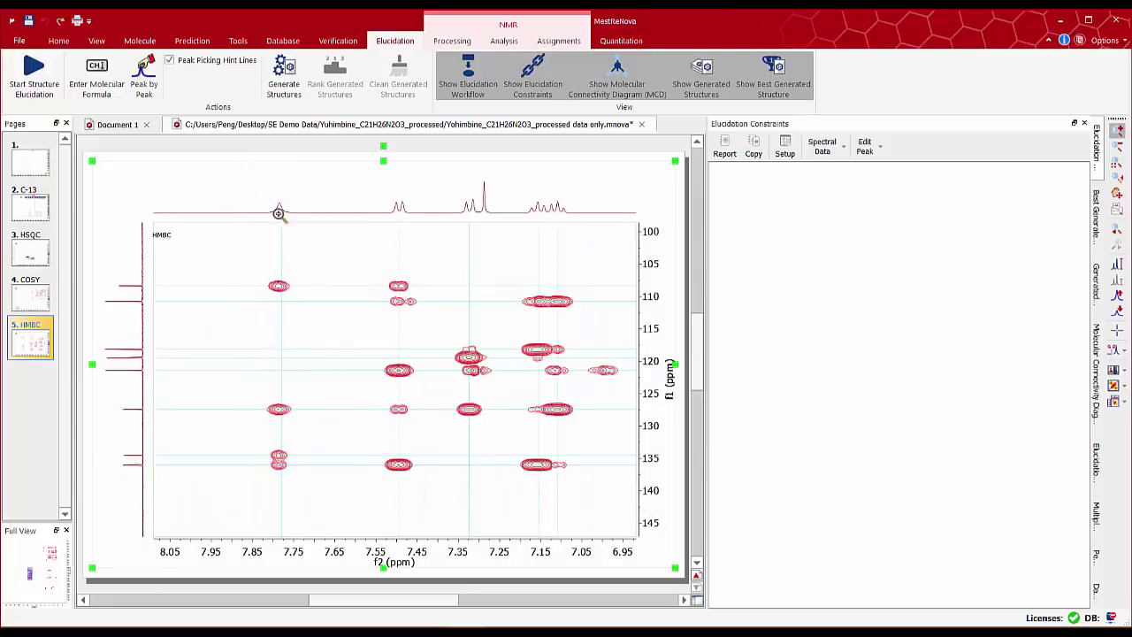
- Show the 1H-15N HSQC constraint peaks and return to the 1H spectrum page
click(844, 148)
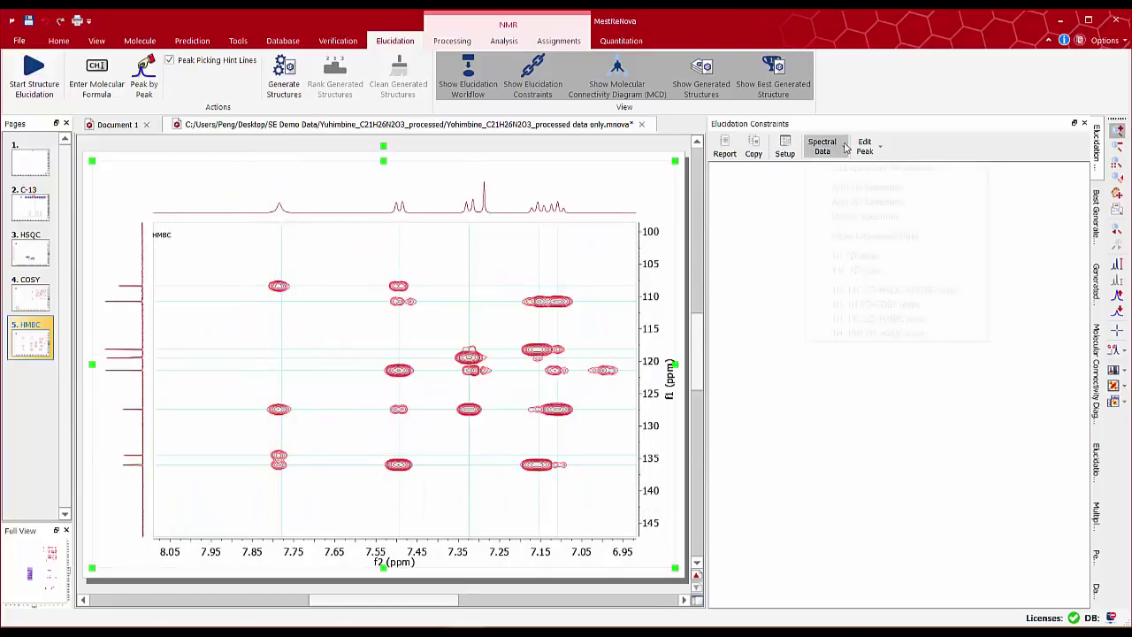
click(864, 333)
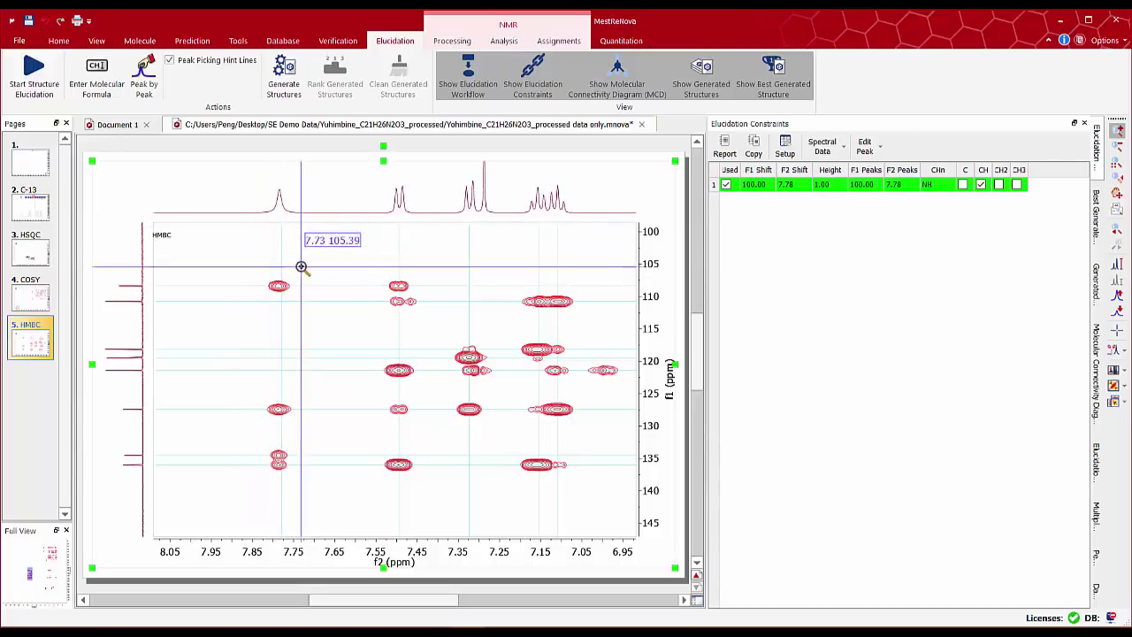
click(304, 265)
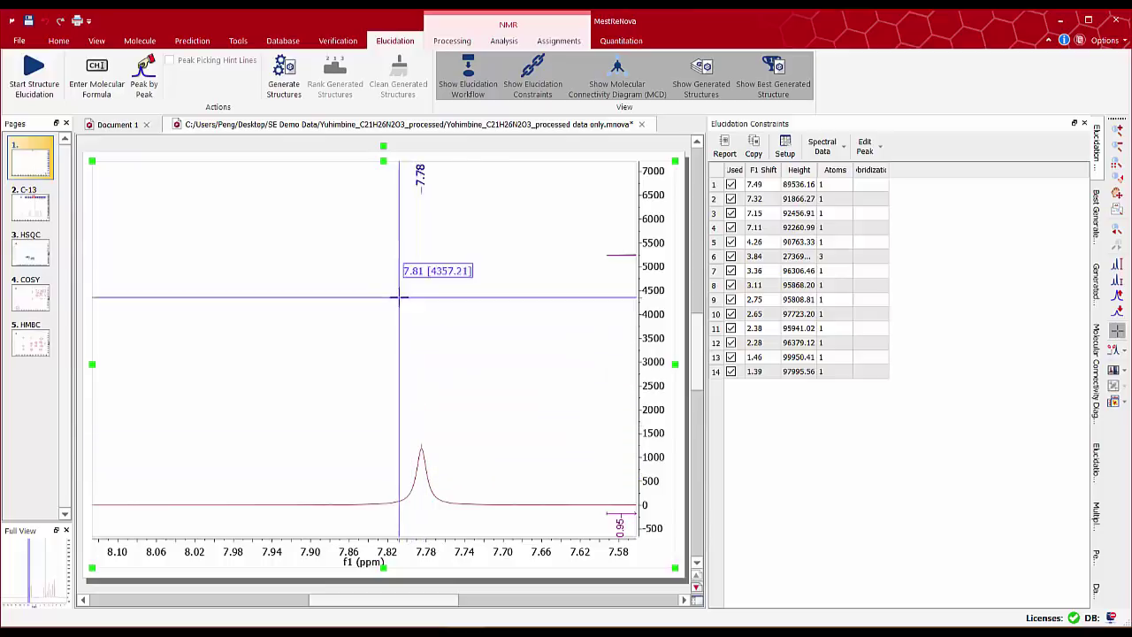
- Set the 1H spectrum's peak labels to three decimals in its properties
right_click(401, 277)
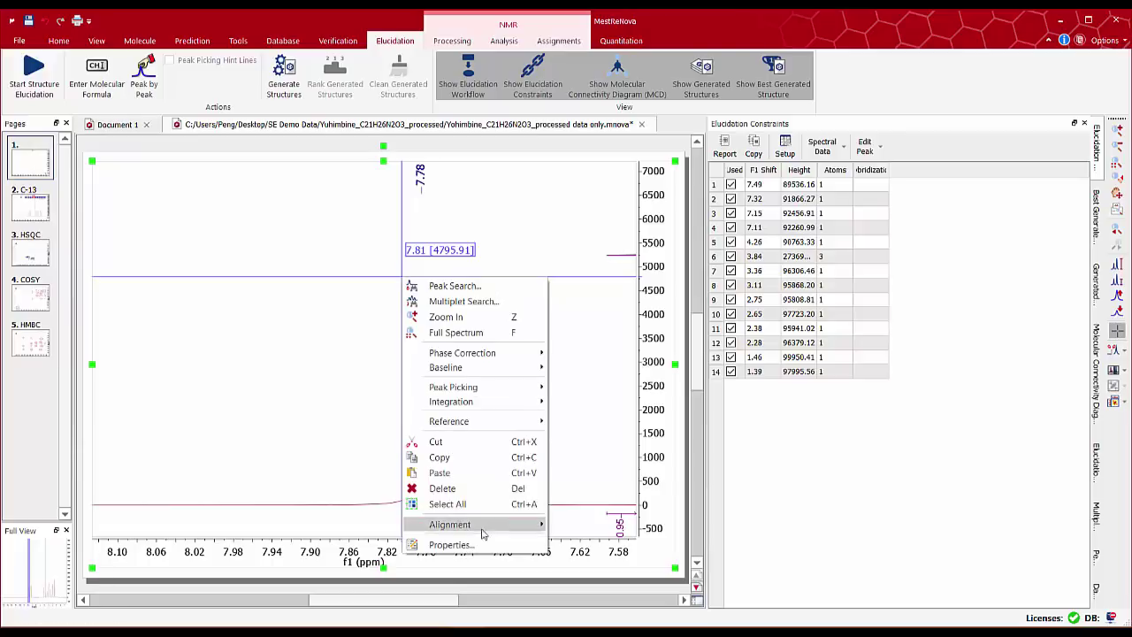
click(442, 543)
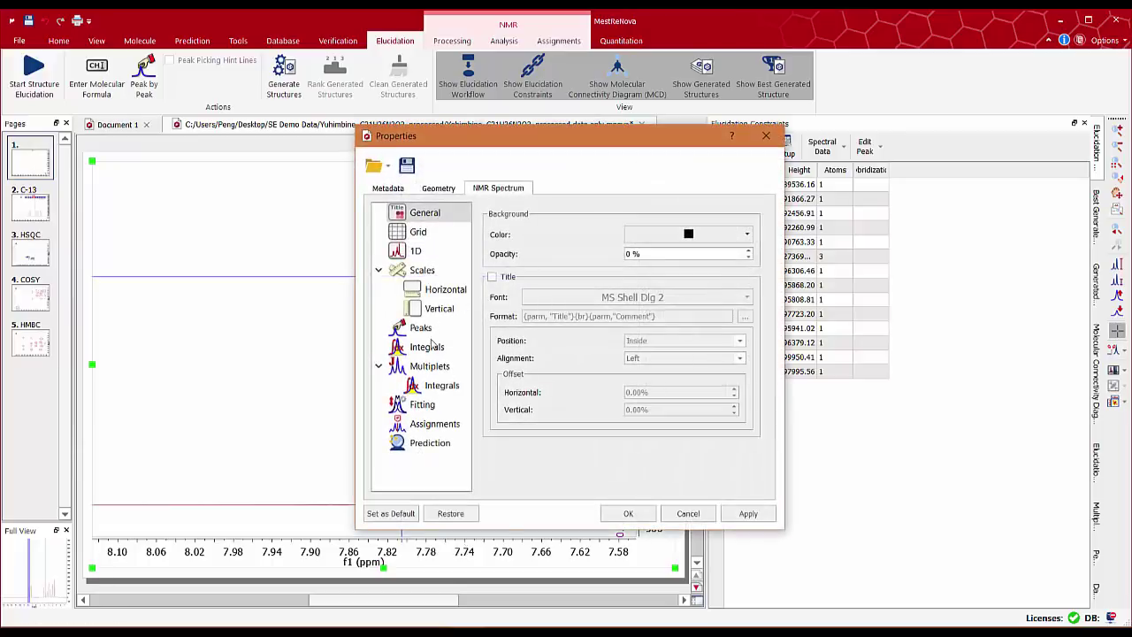
click(420, 329)
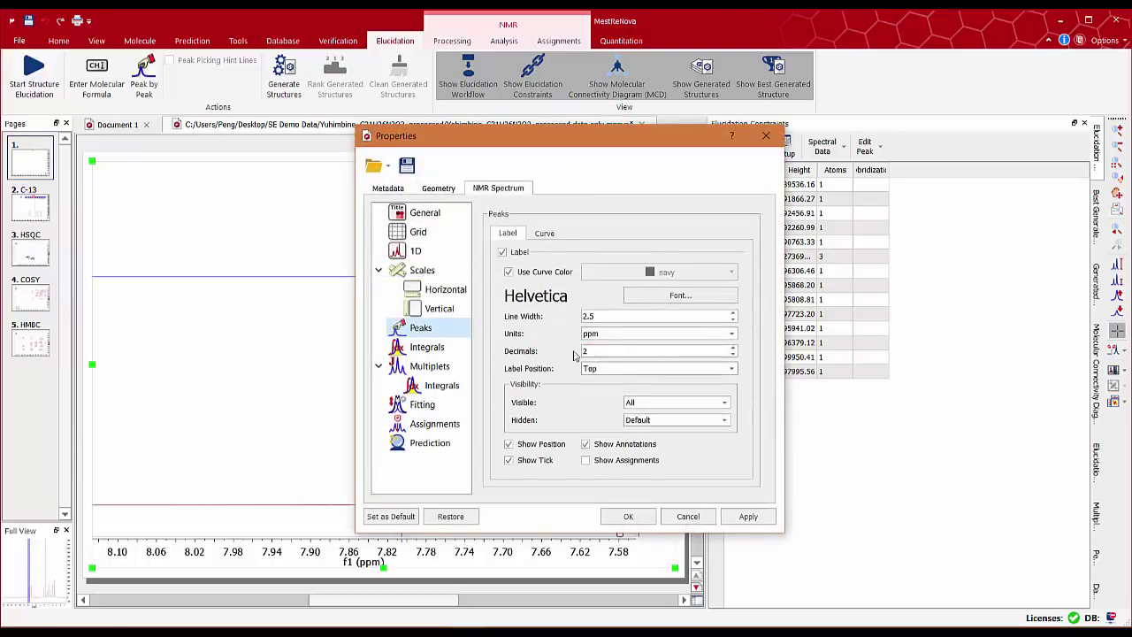
click(735, 351)
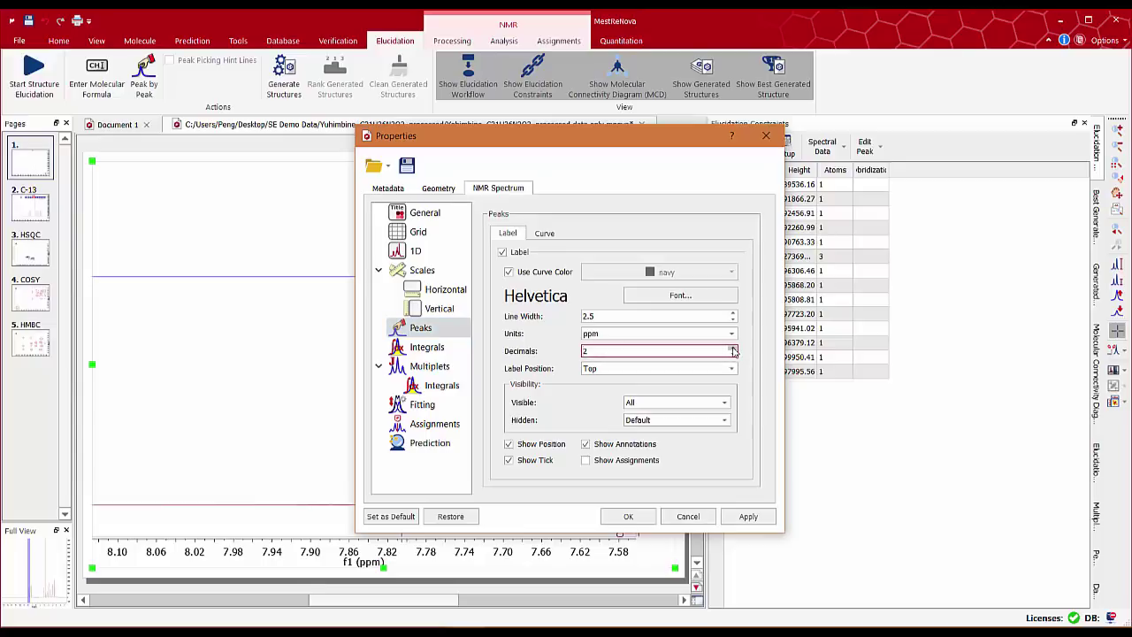
click(622, 522)
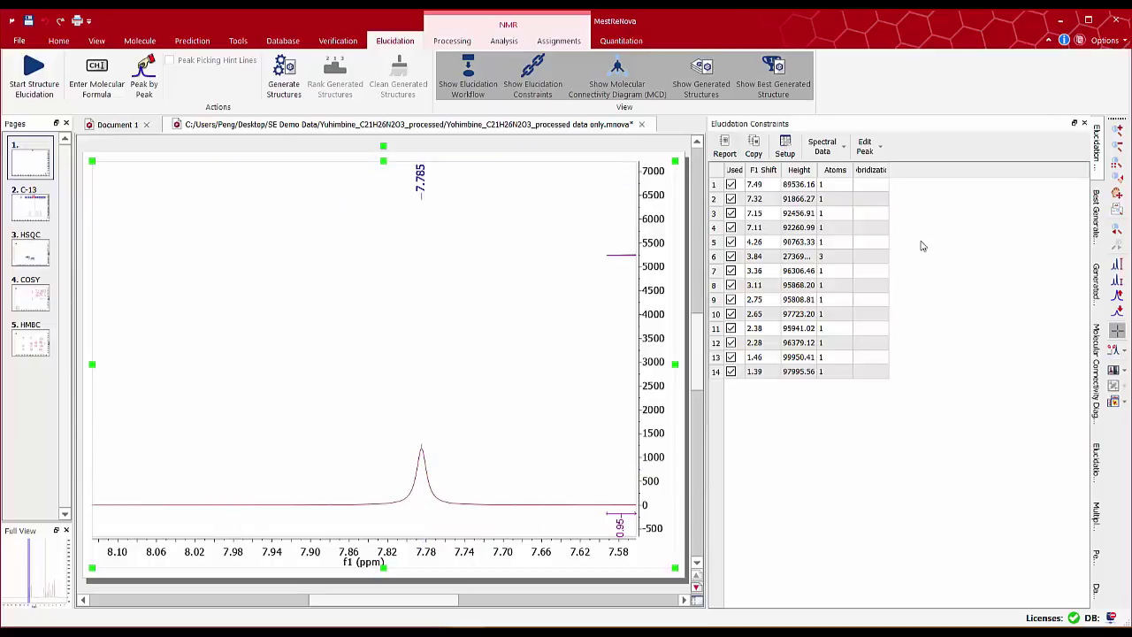
- Correct the 1H-15N HSQC NH cross-peak's F2 shift to 7.785 ppm
click(843, 150)
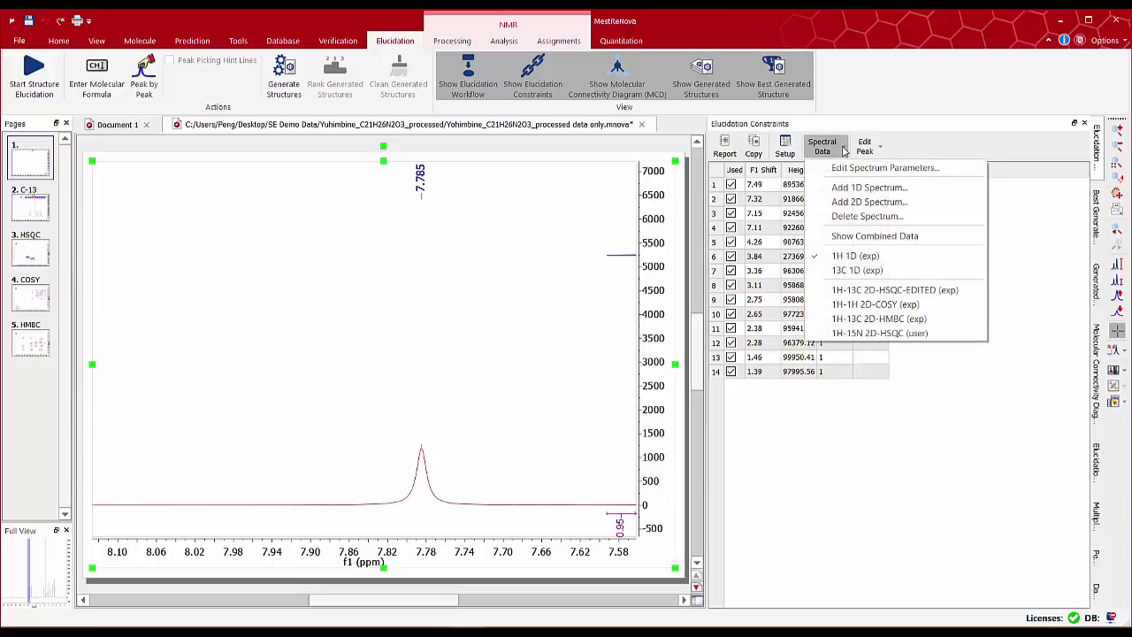
click(887, 334)
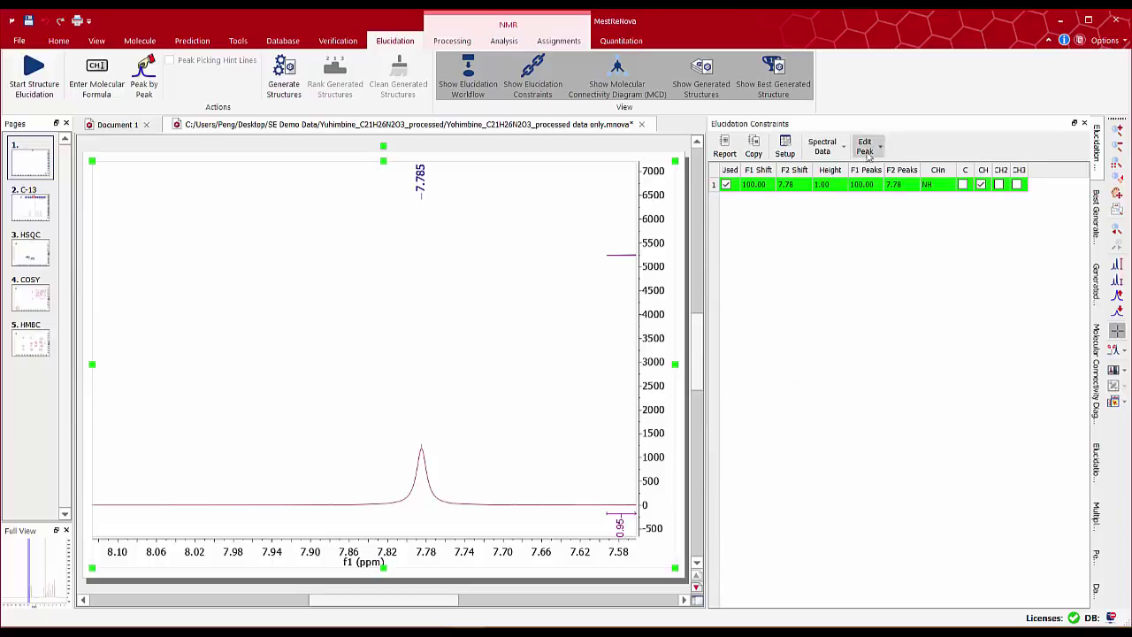
double_click(820, 188)
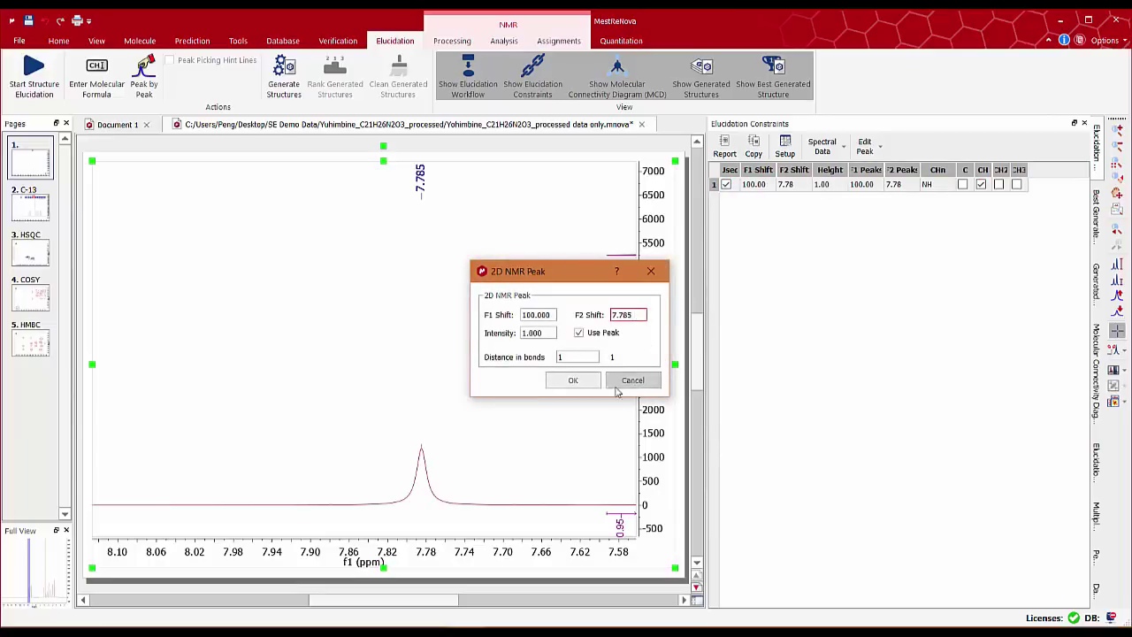
click(573, 382)
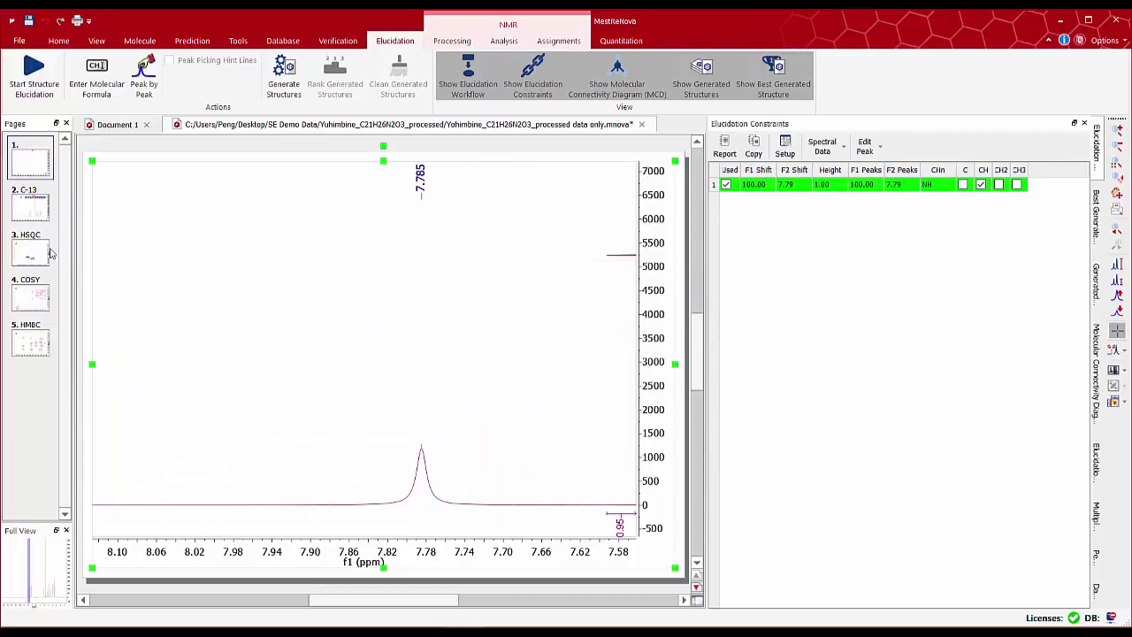
- Zoom into the aromatic HMBC region and pick the 7.79 ppm cross-peaks at 108.35, 127.44, 134.51, 136.00
click(31, 339)
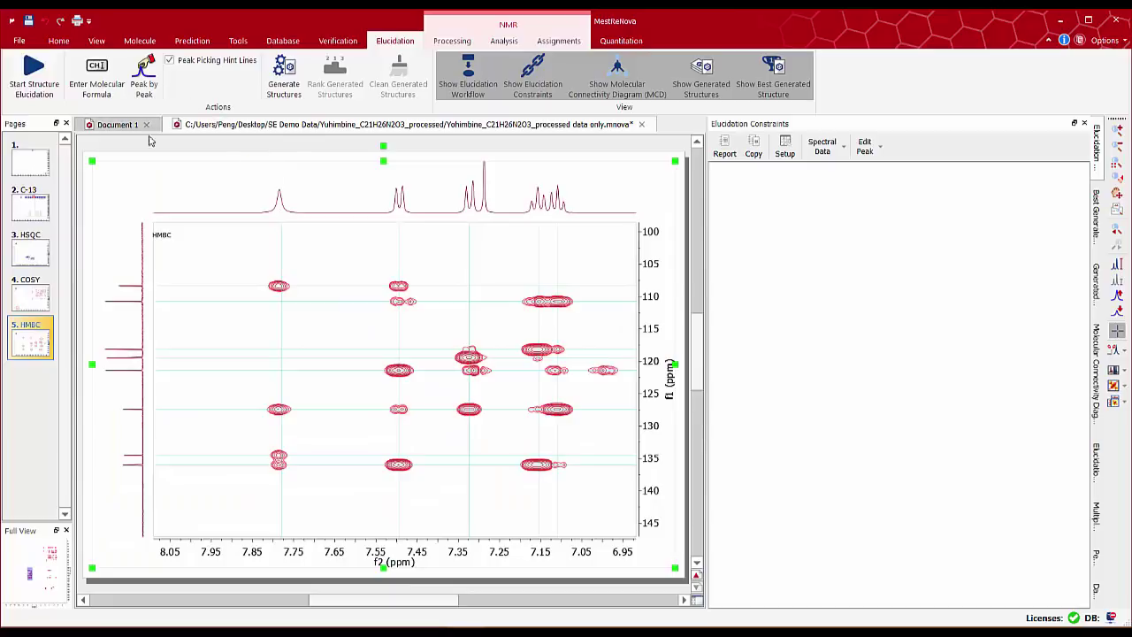
click(183, 61)
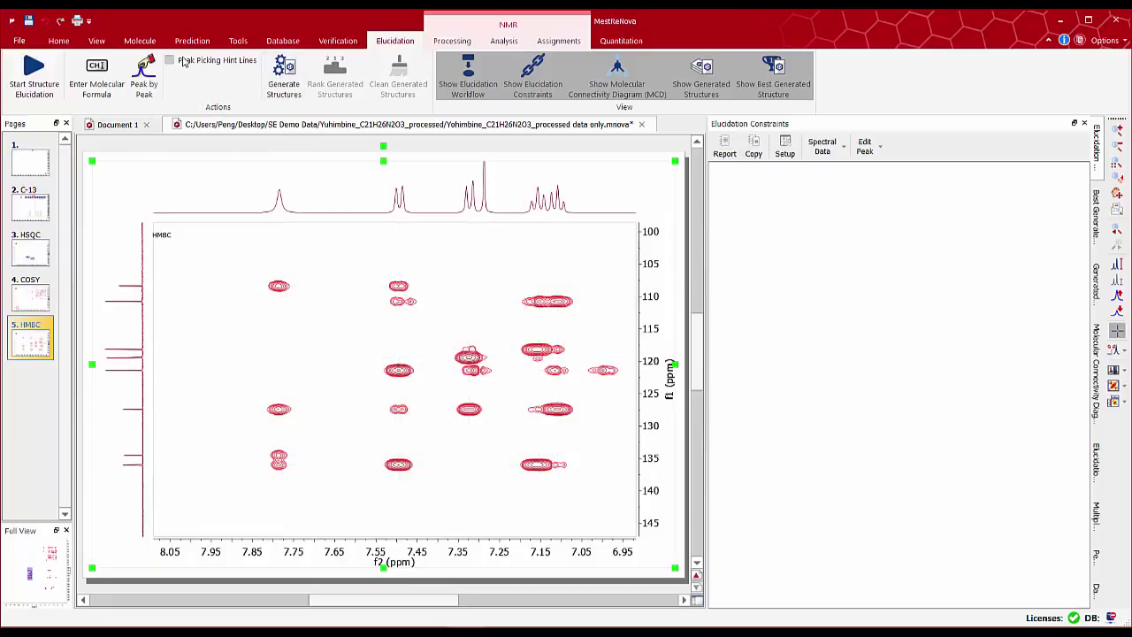
click(183, 61)
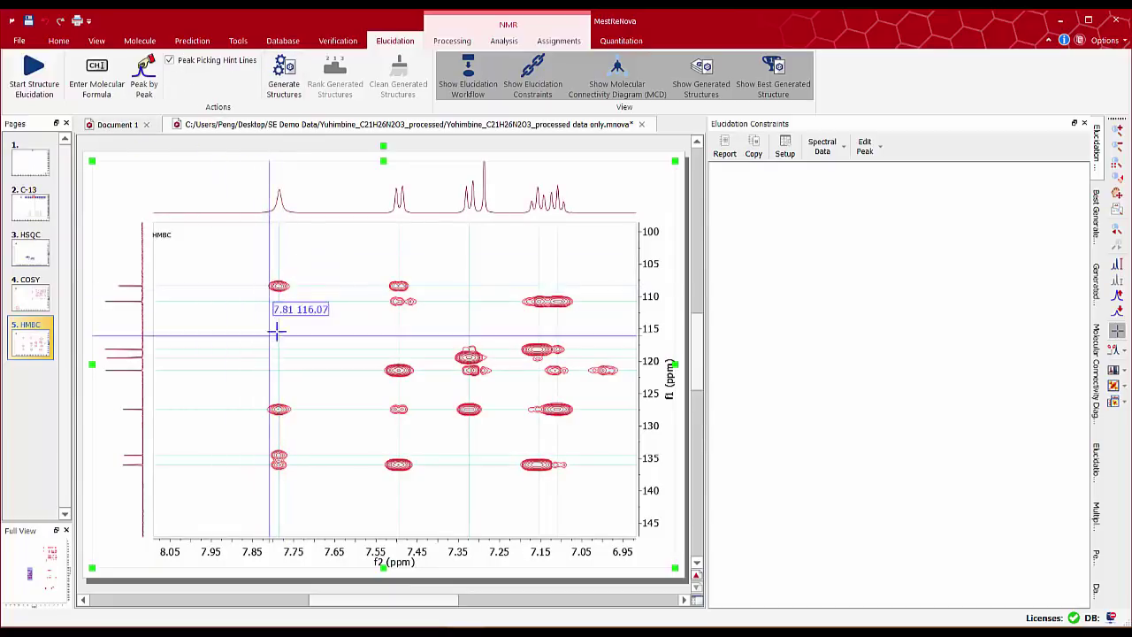
key(f)
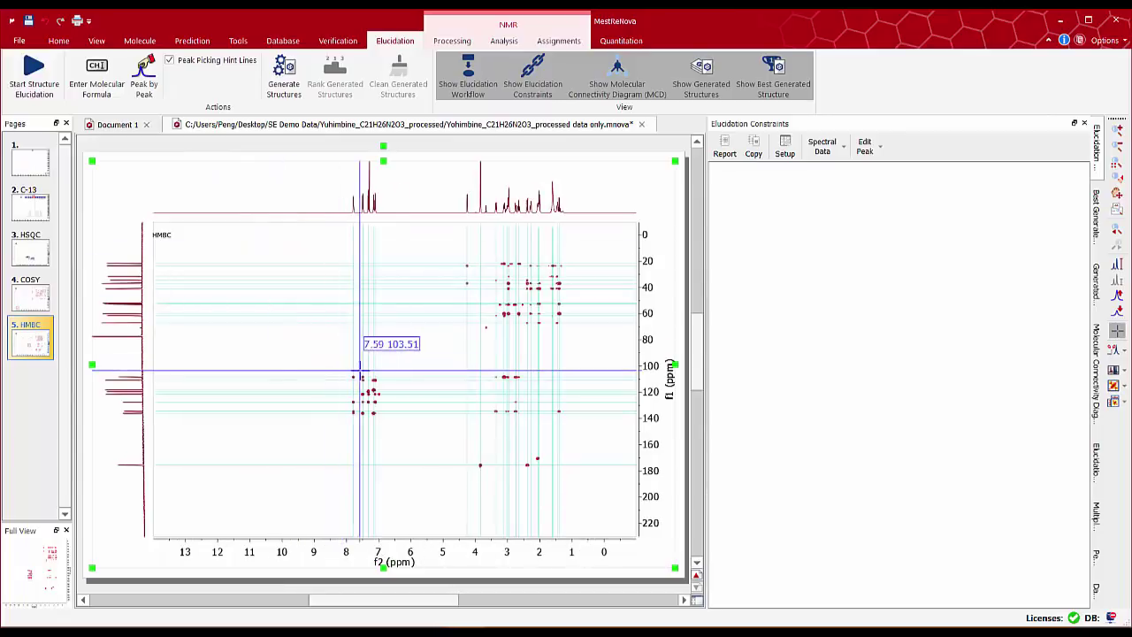
drag(336, 363, 395, 428)
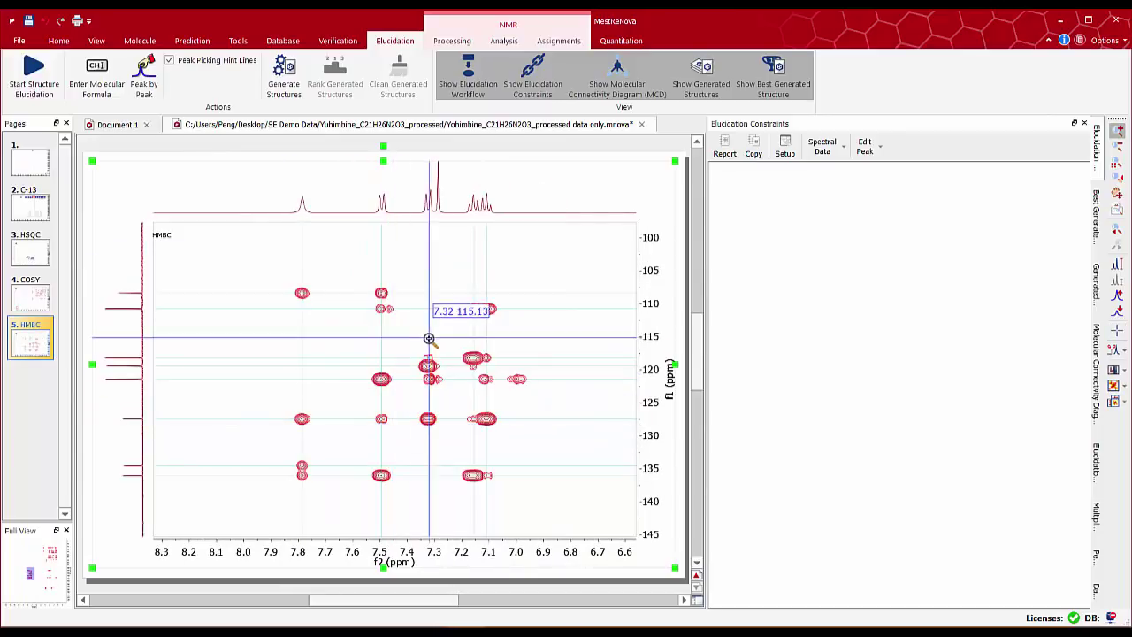
click(143, 78)
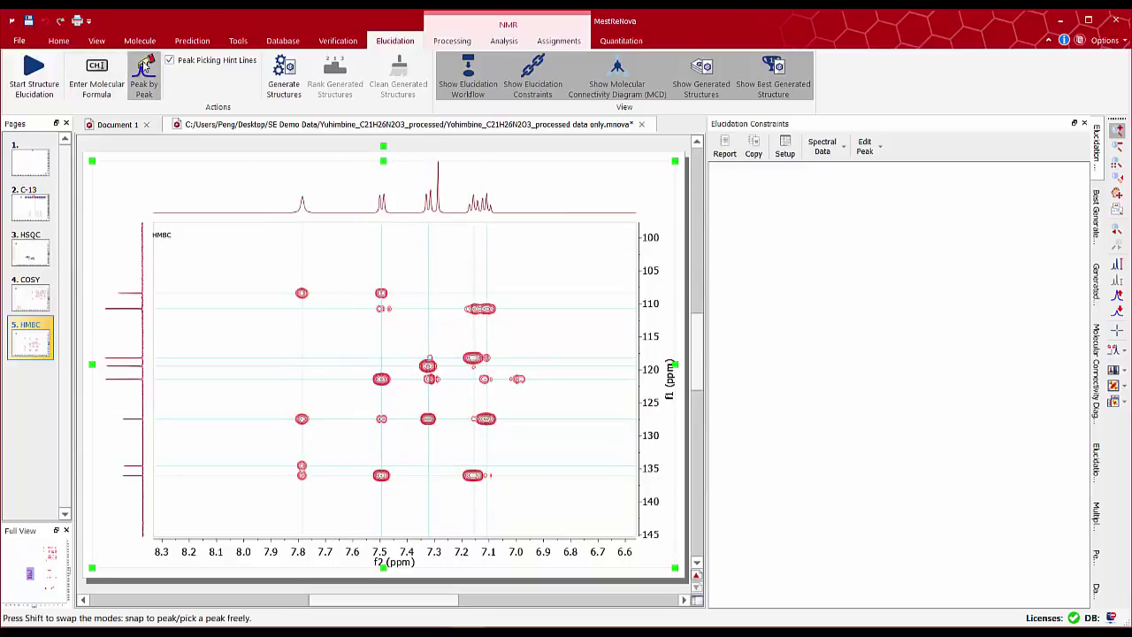
click(302, 292)
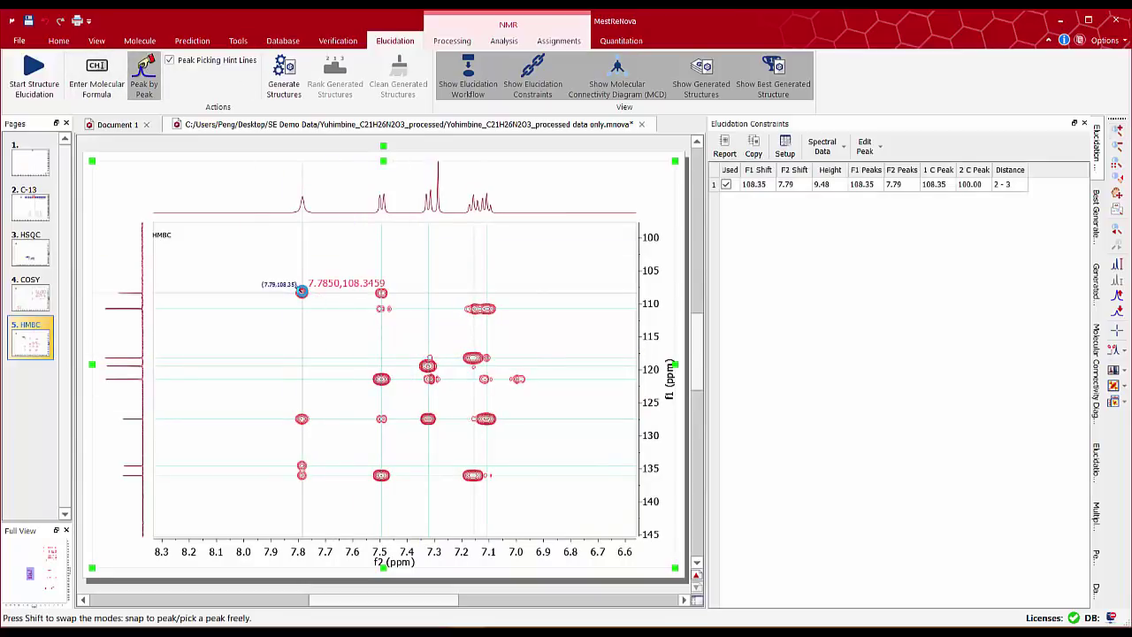
click(302, 418)
click(302, 464)
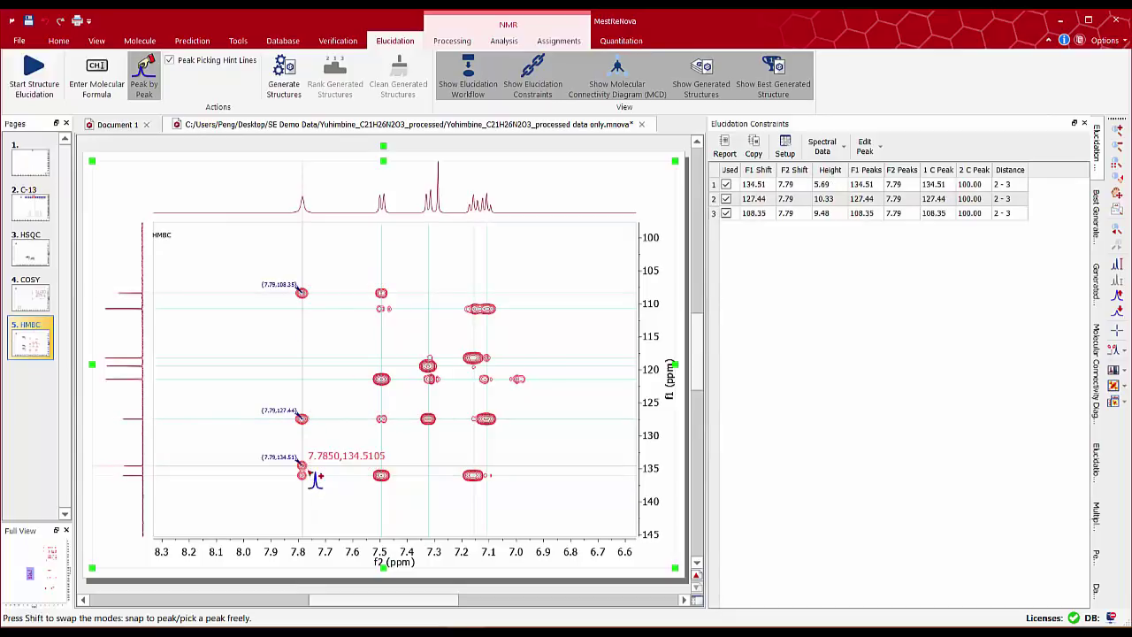
click(303, 474)
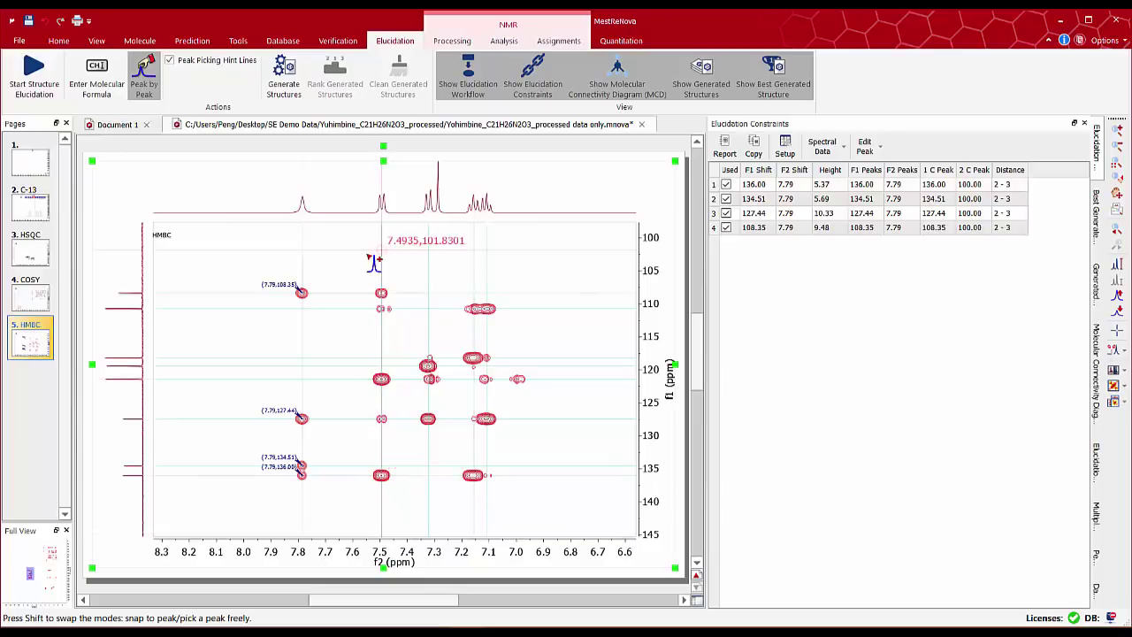
- Pick the aromatic cross-peaks of the 7.49, 7.32, 7.15 and 7.11 ppm protons (108.35–136.00 ppm)
click(391, 300)
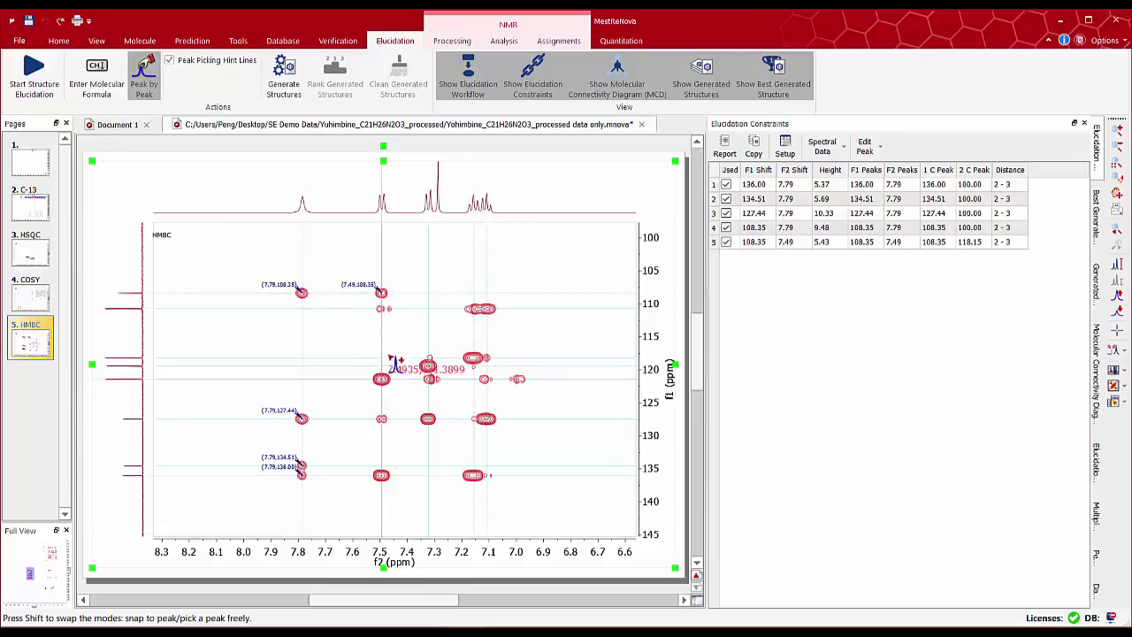
click(381, 378)
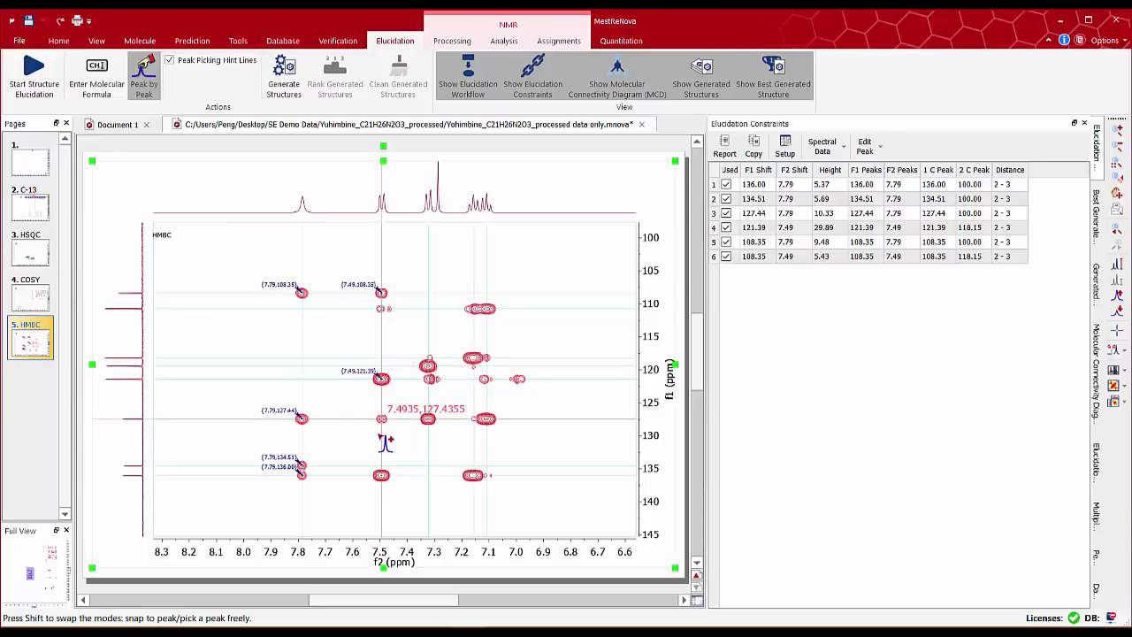
click(381, 417)
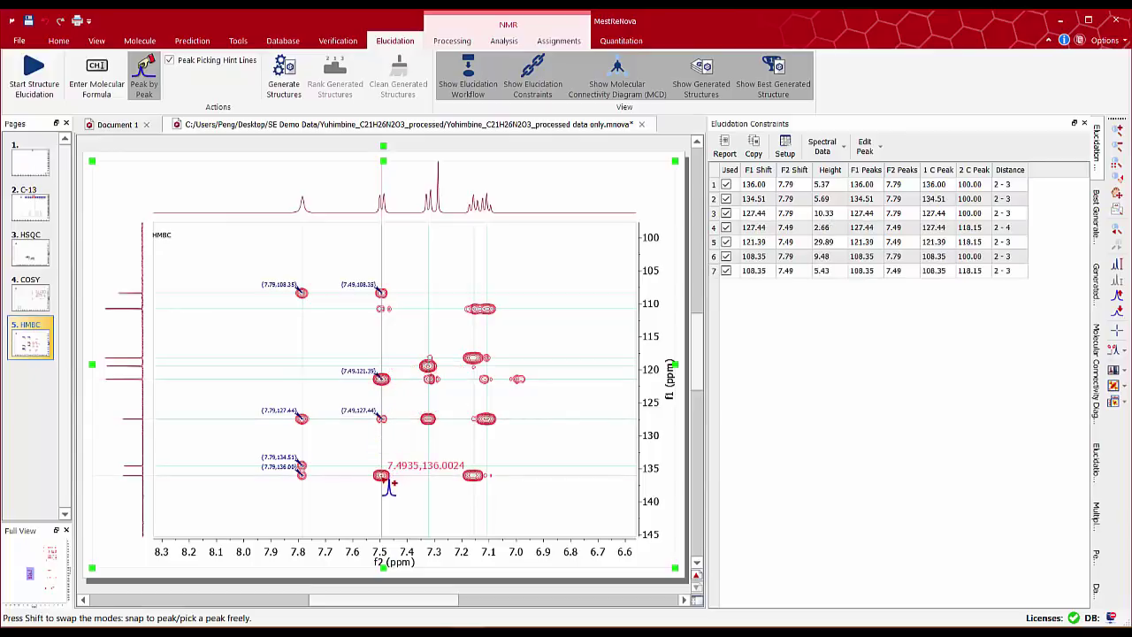
click(392, 481)
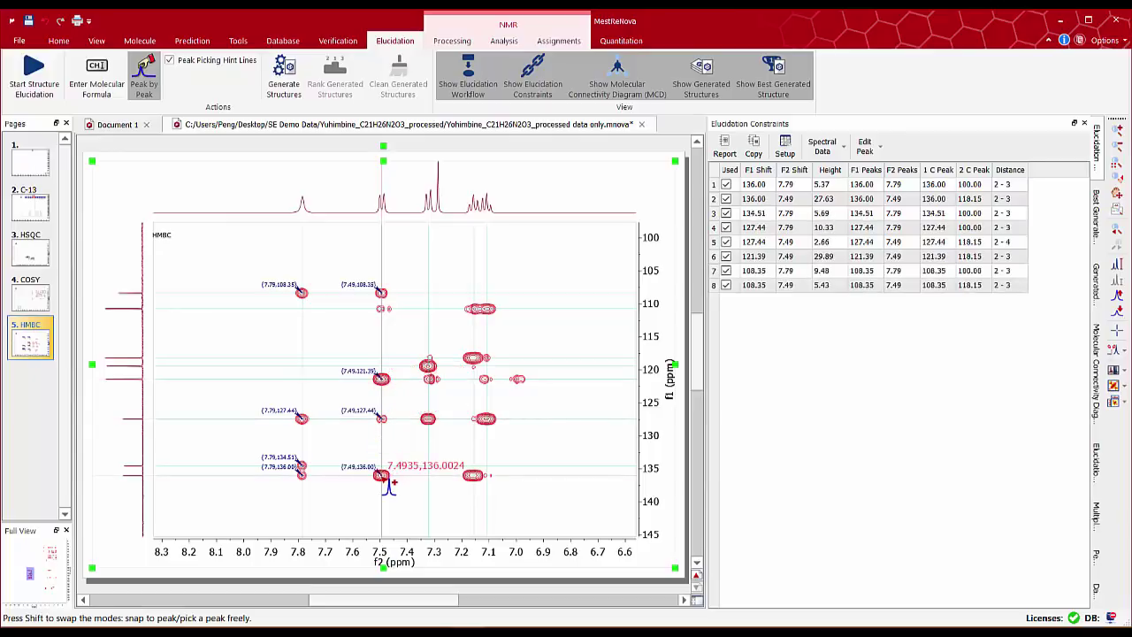
click(431, 368)
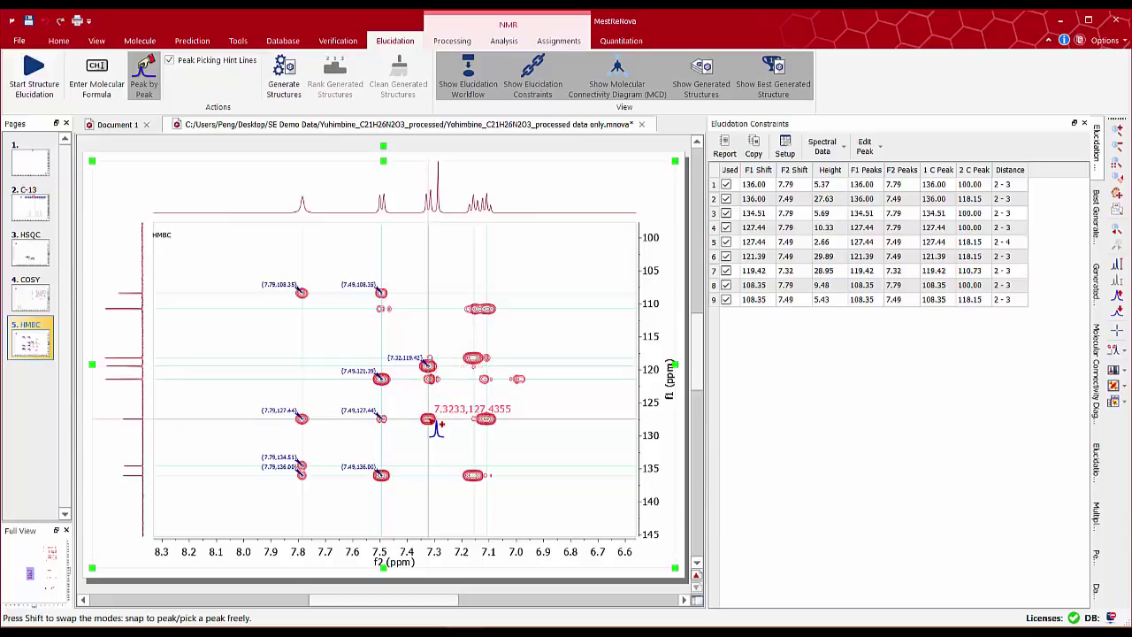
click(435, 424)
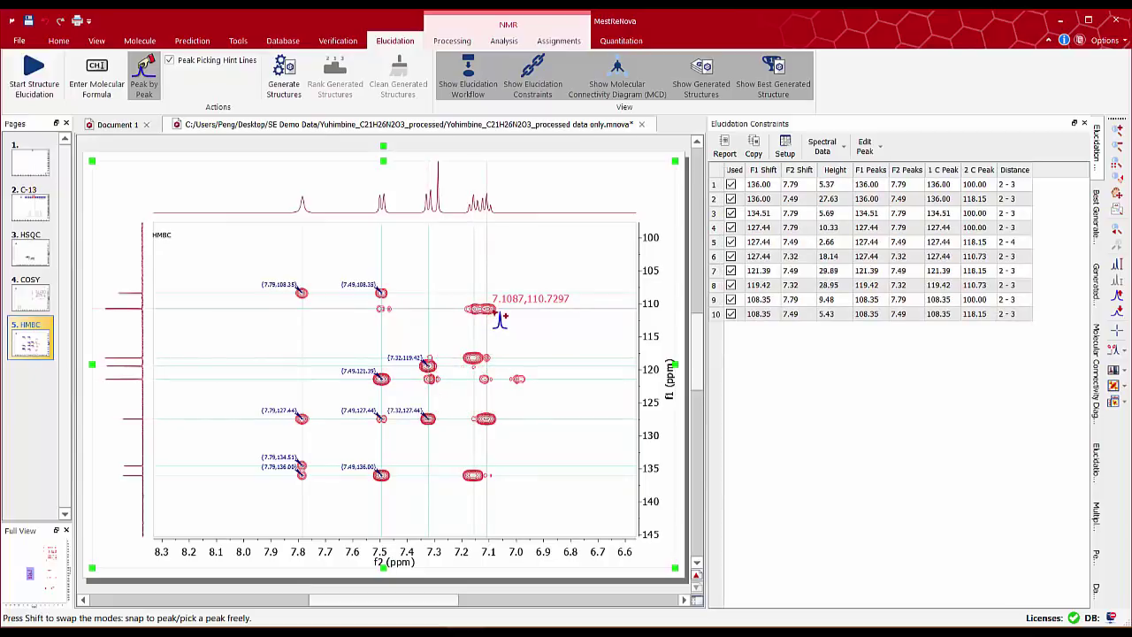
click(494, 313)
click(484, 311)
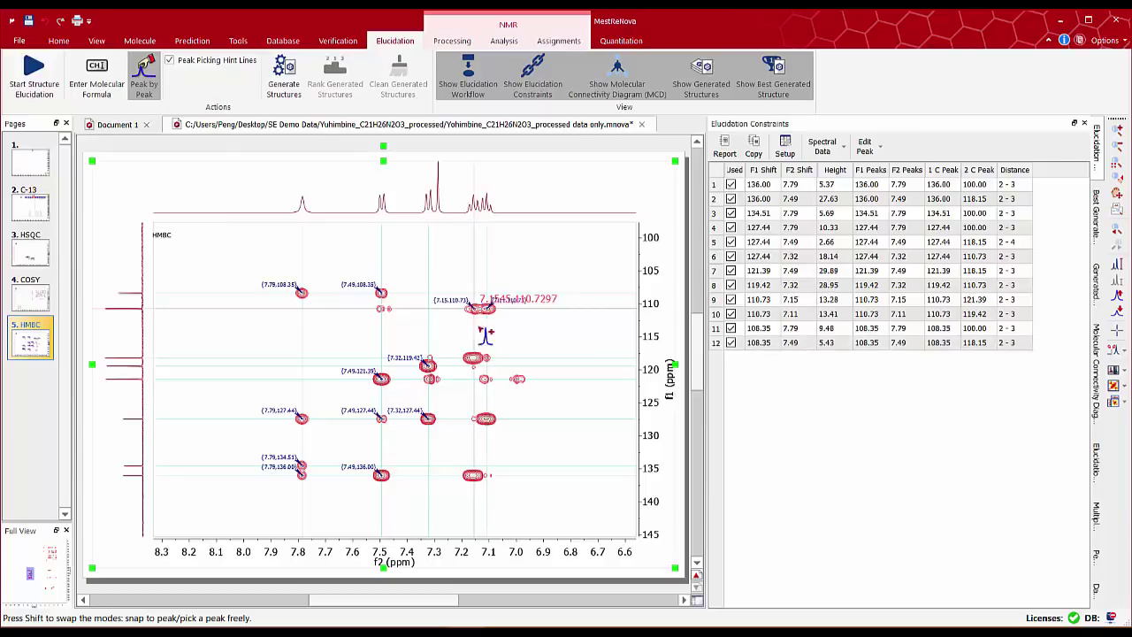
click(474, 357)
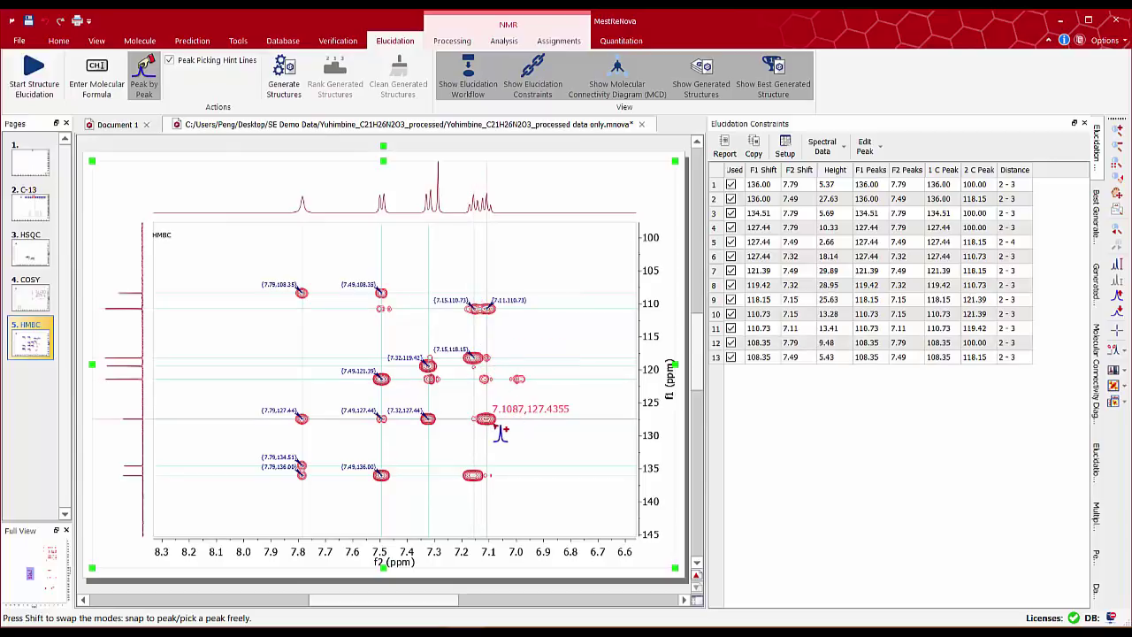
click(499, 425)
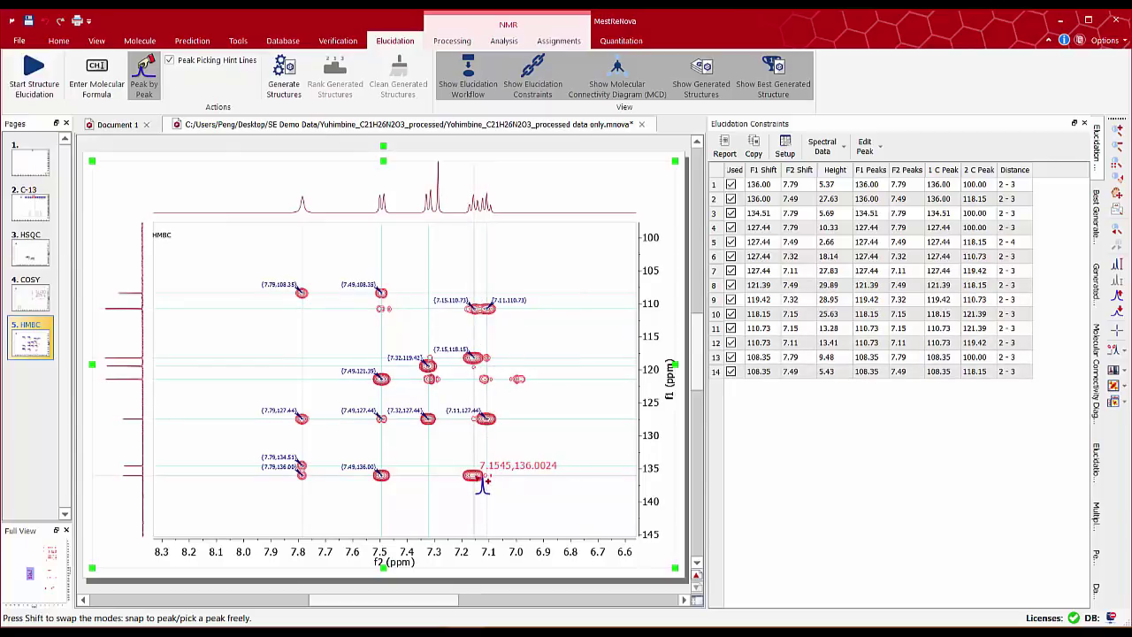
- Pick the last aromatic cross-peak at 7.15/136.00 ppm, then zoom into the 4.4–1.2 ppm aliphatic region
click(471, 476)
key(f)
key(z)
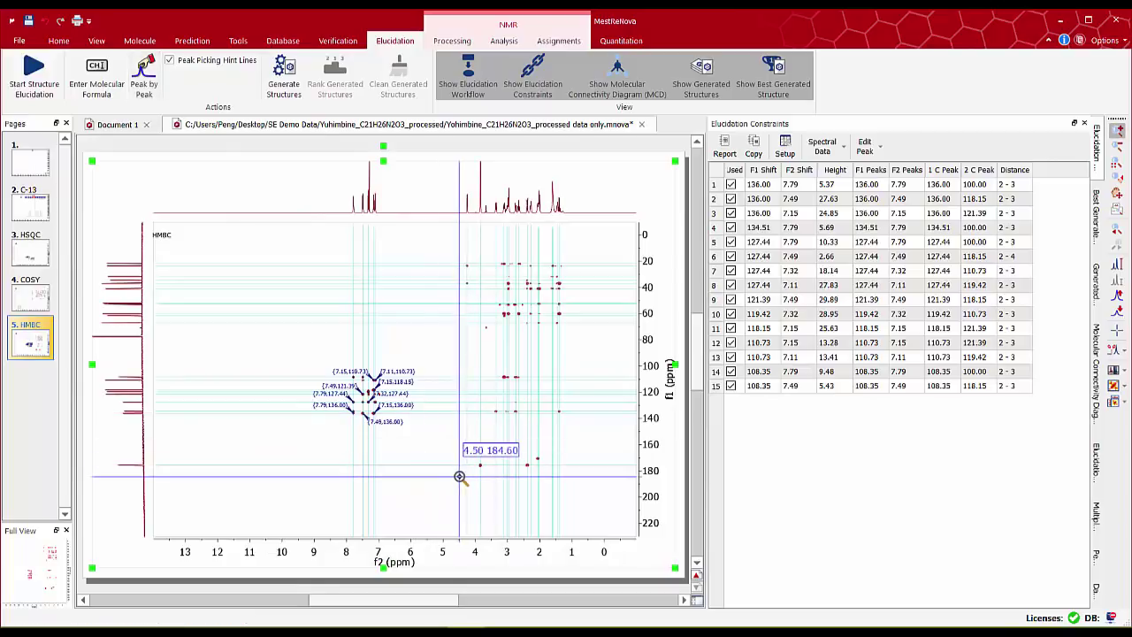
drag(459, 475, 577, 364)
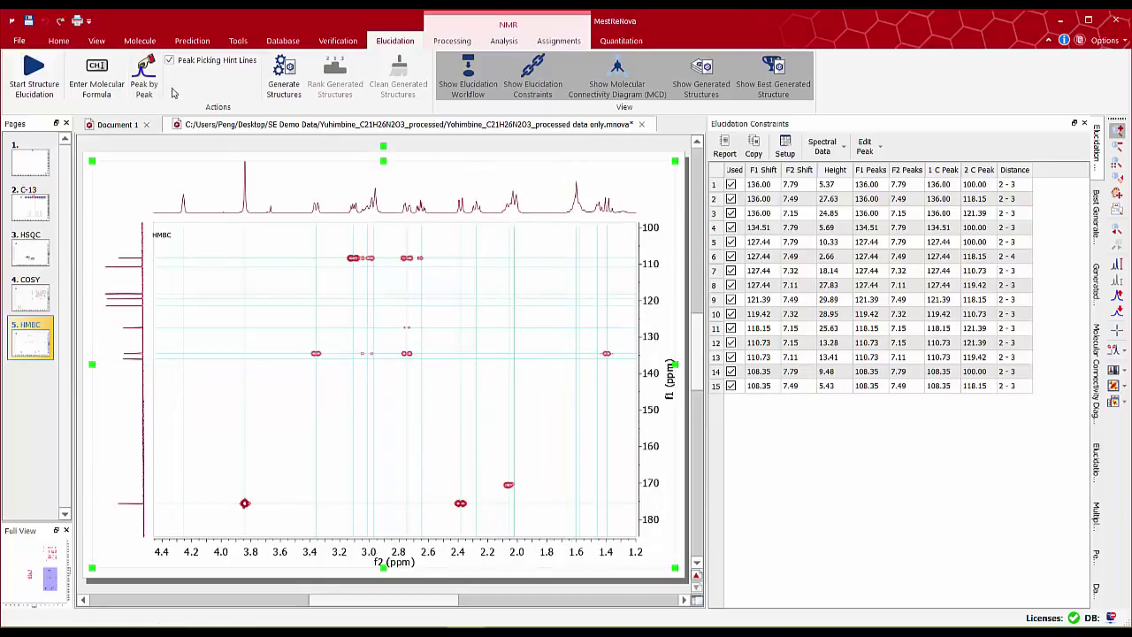
click(144, 78)
- Pick aliphatic cross-peaks 3.84/175.62, 3.36/134.51, 2.75/134.51, 2.38/175.62, 3.11/108.35 and 2.75/108.35 ppm
click(245, 503)
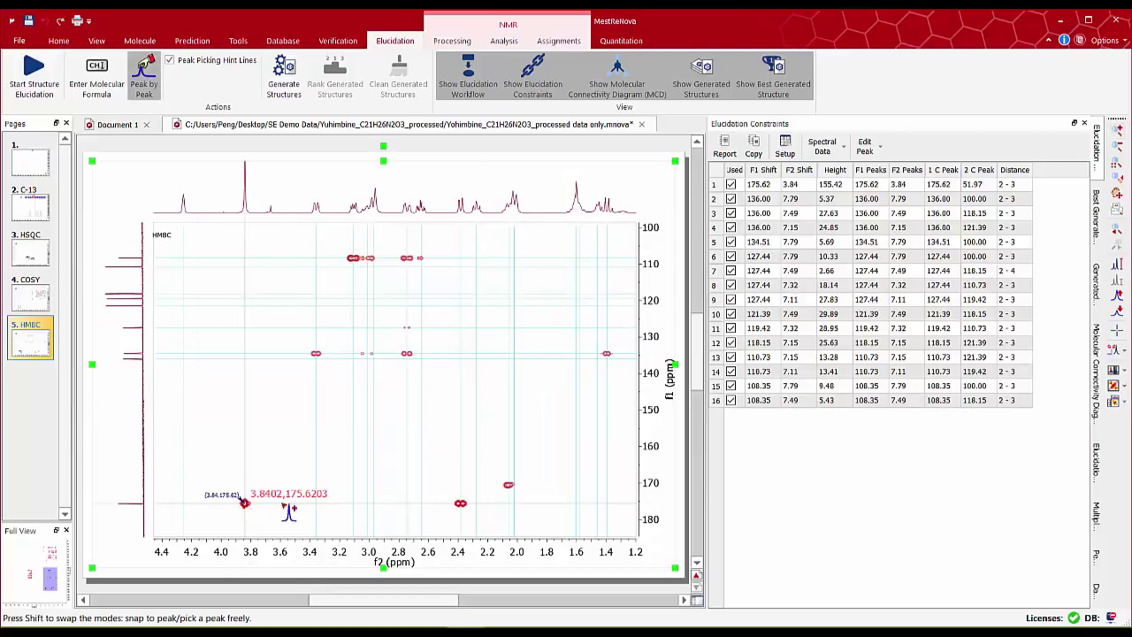
click(325, 361)
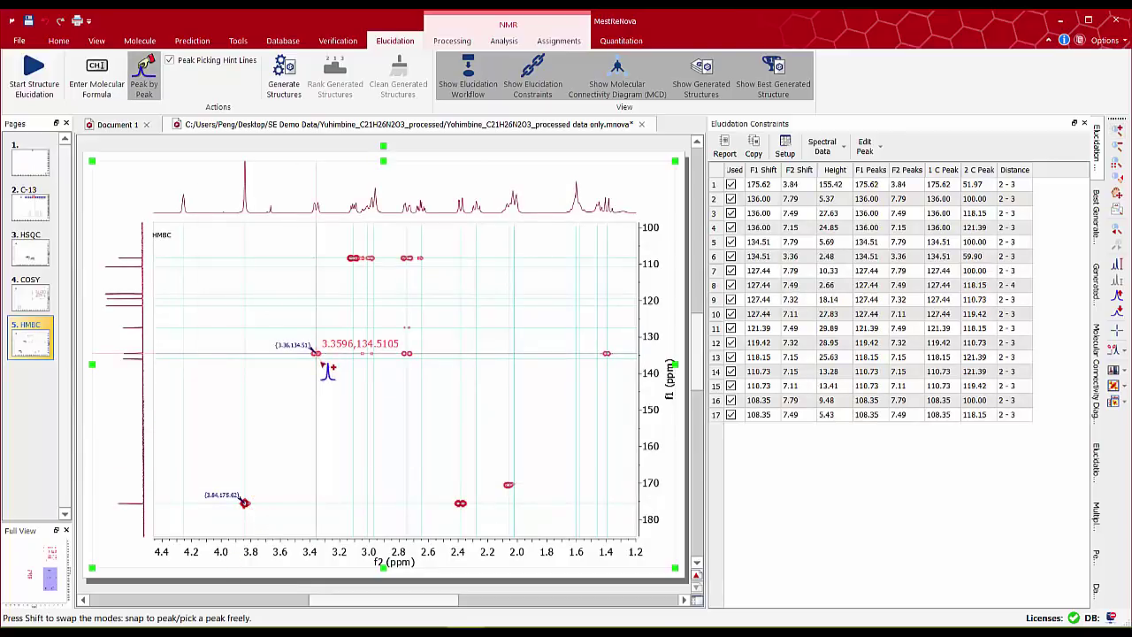
click(417, 361)
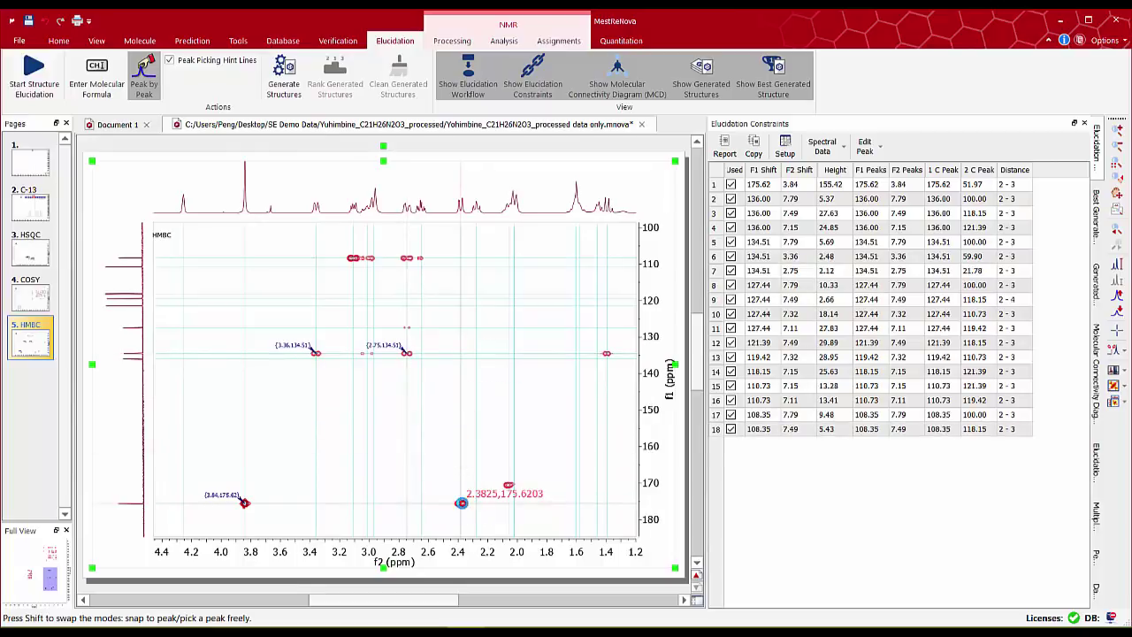
click(461, 502)
click(359, 267)
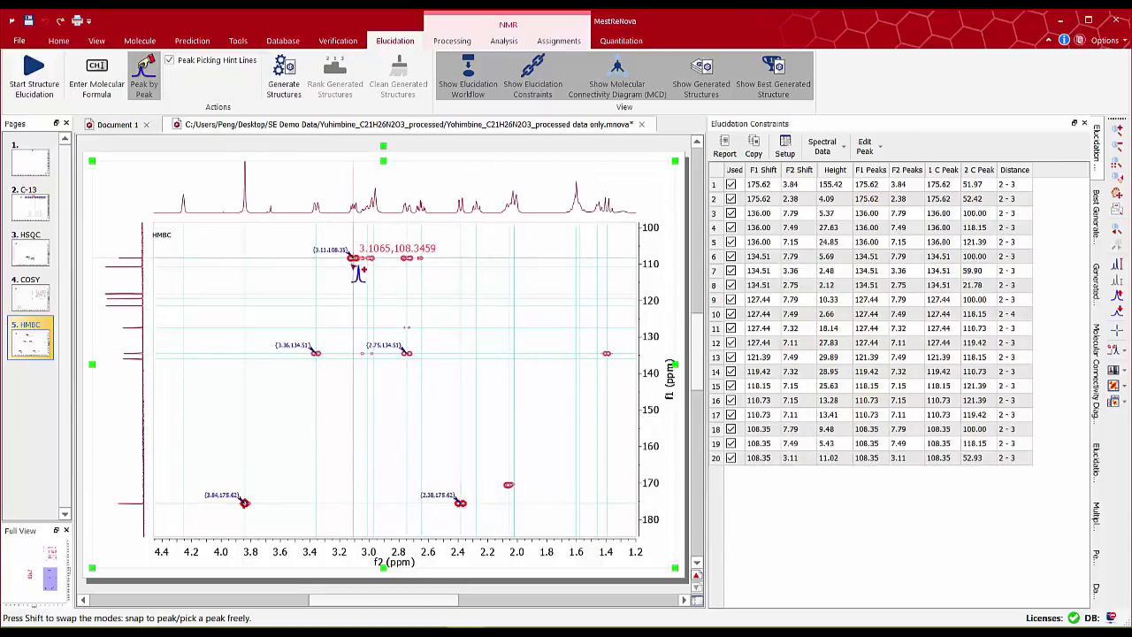
click(410, 259)
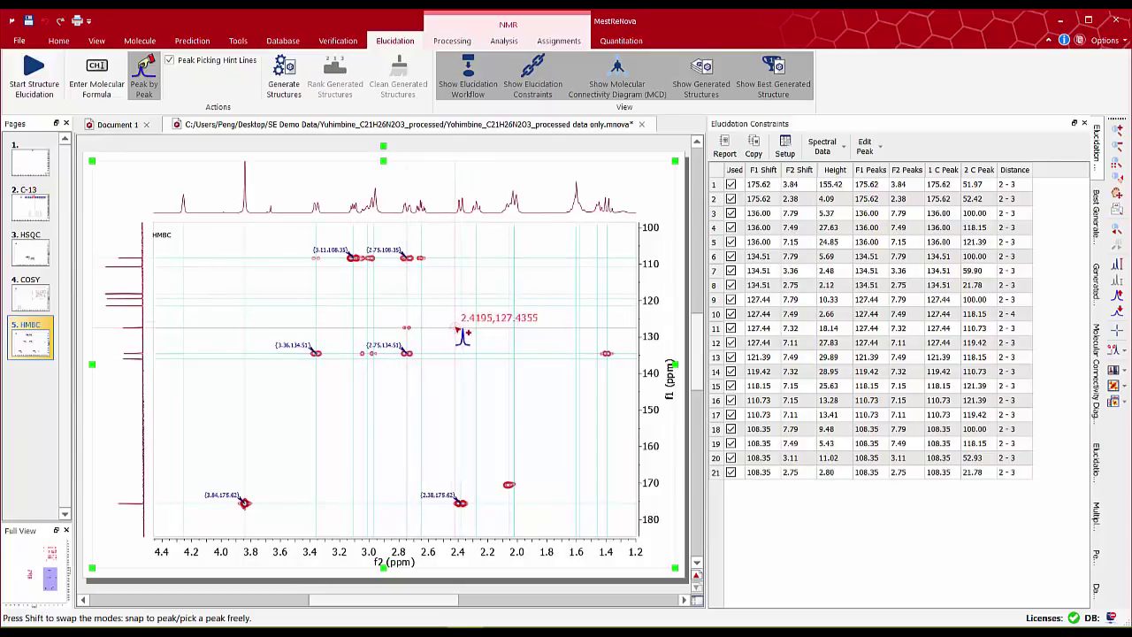
- Zoom into 3.25–2.55 ppm, adjust contour levels, and pick the weak 2.75/127.44 ppm cross-peak
key(Escape)
drag(329, 378, 436, 237)
scroll(363, 299, up, 5)
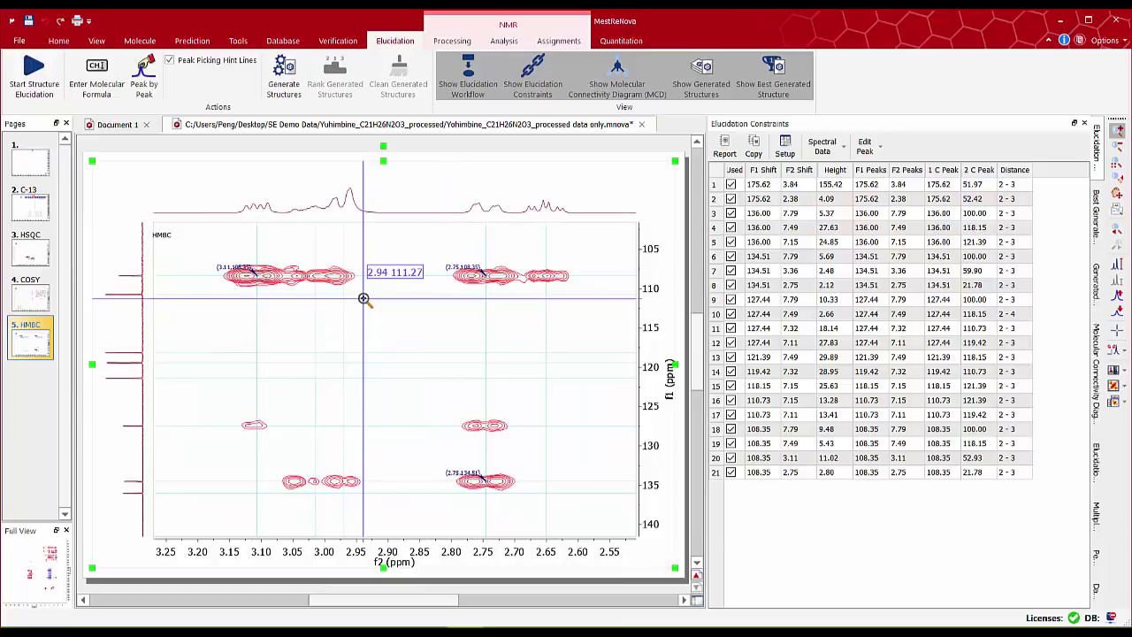
scroll(364, 299, down, 2)
scroll(454, 442, up, 2)
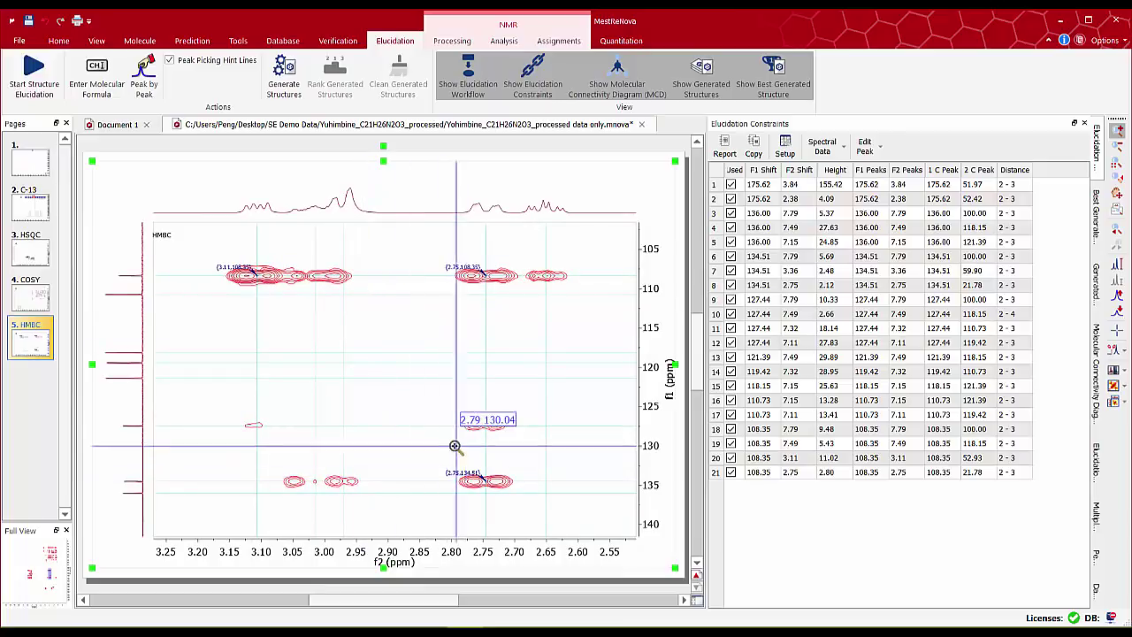
click(145, 65)
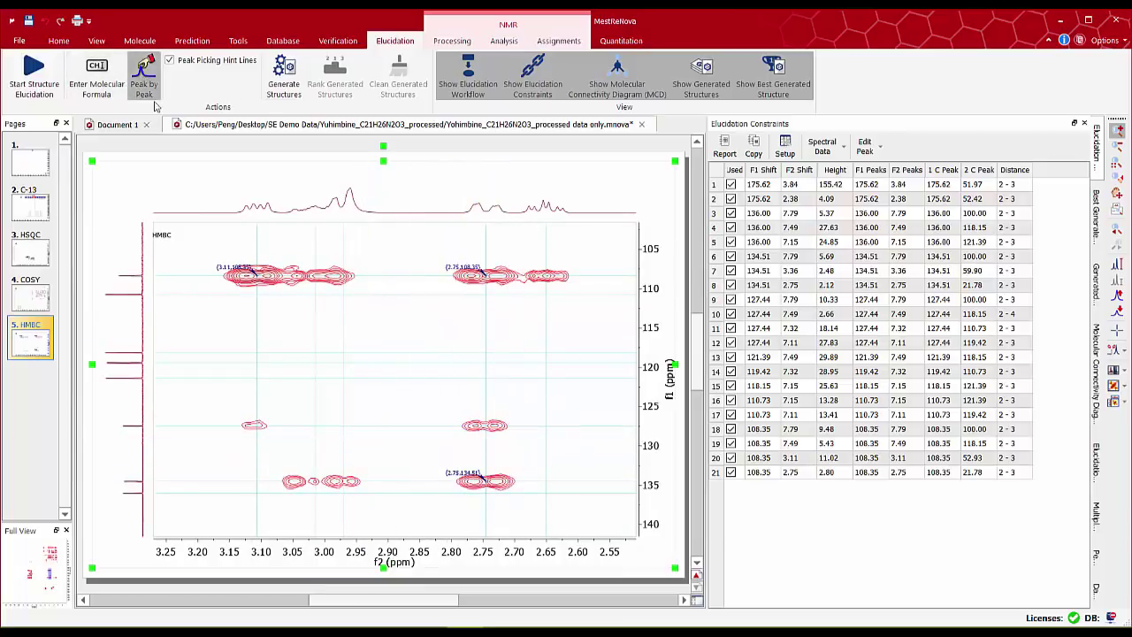
click(493, 428)
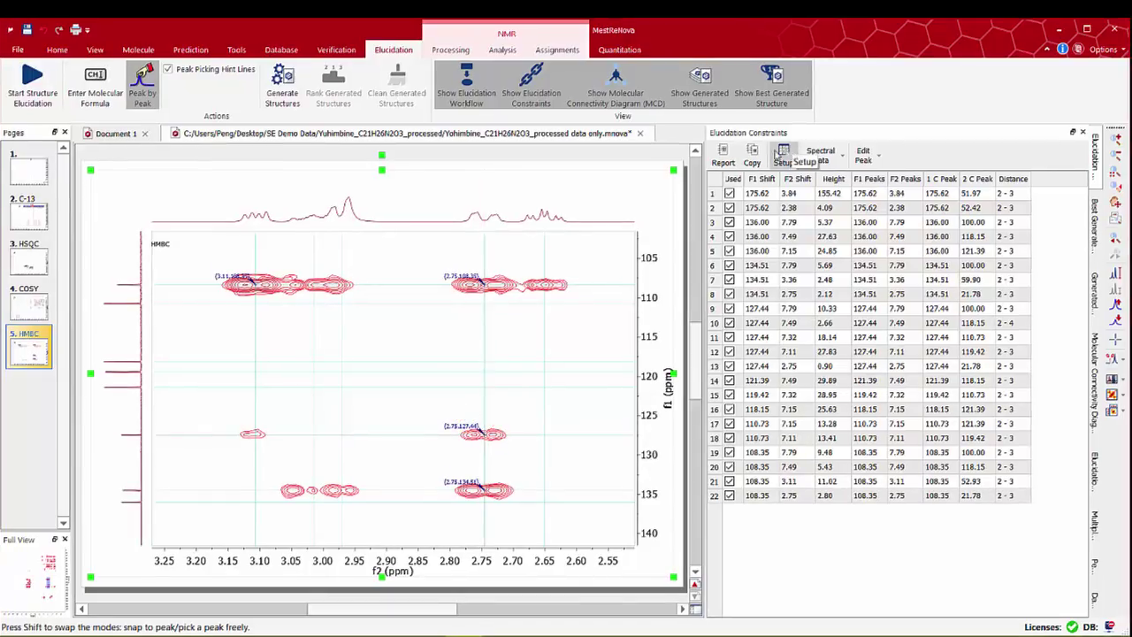
- Raise the C 108.3 node in the connectivity diagram and zoom HMBC into 2.9–1.1 ppm, 95–140 ppm
click(618, 74)
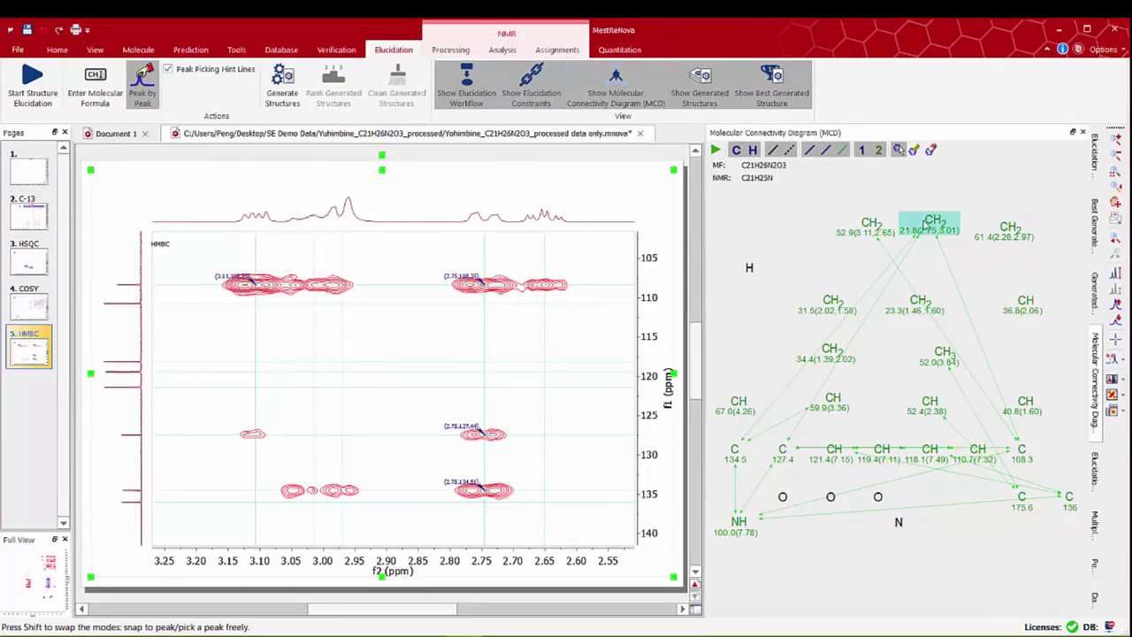
drag(1021, 451, 947, 325)
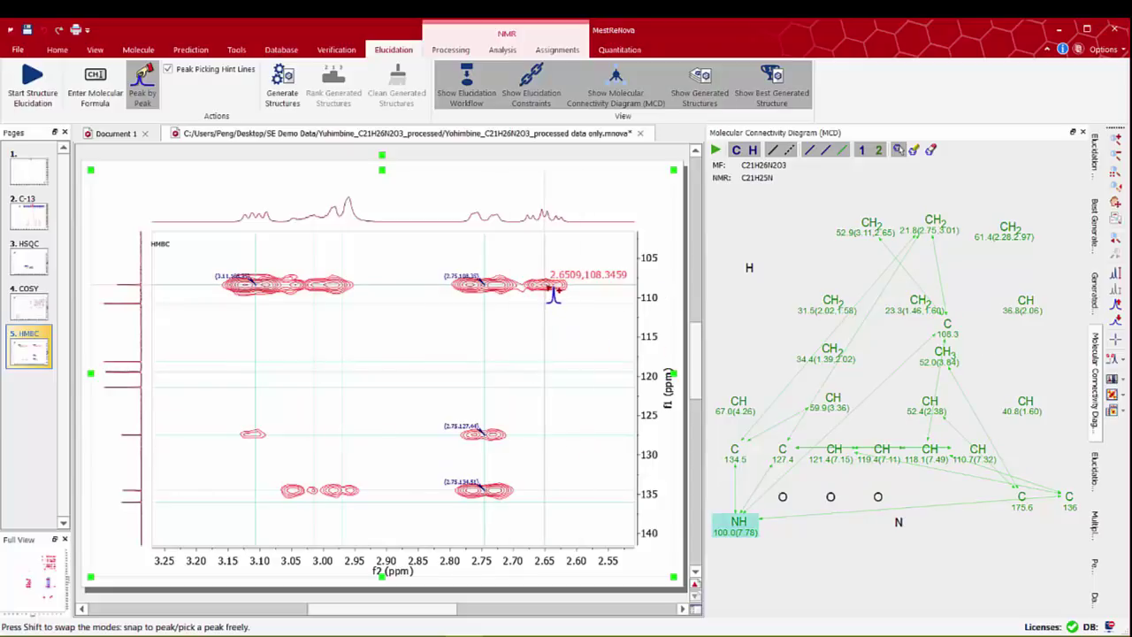
key(f)
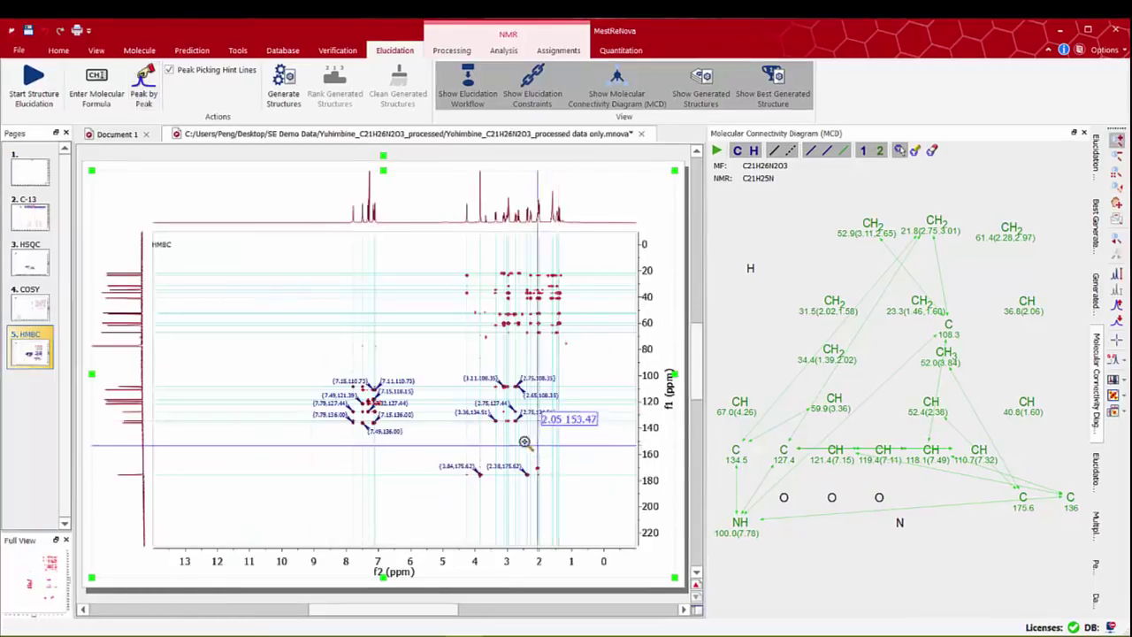
drag(509, 431, 569, 364)
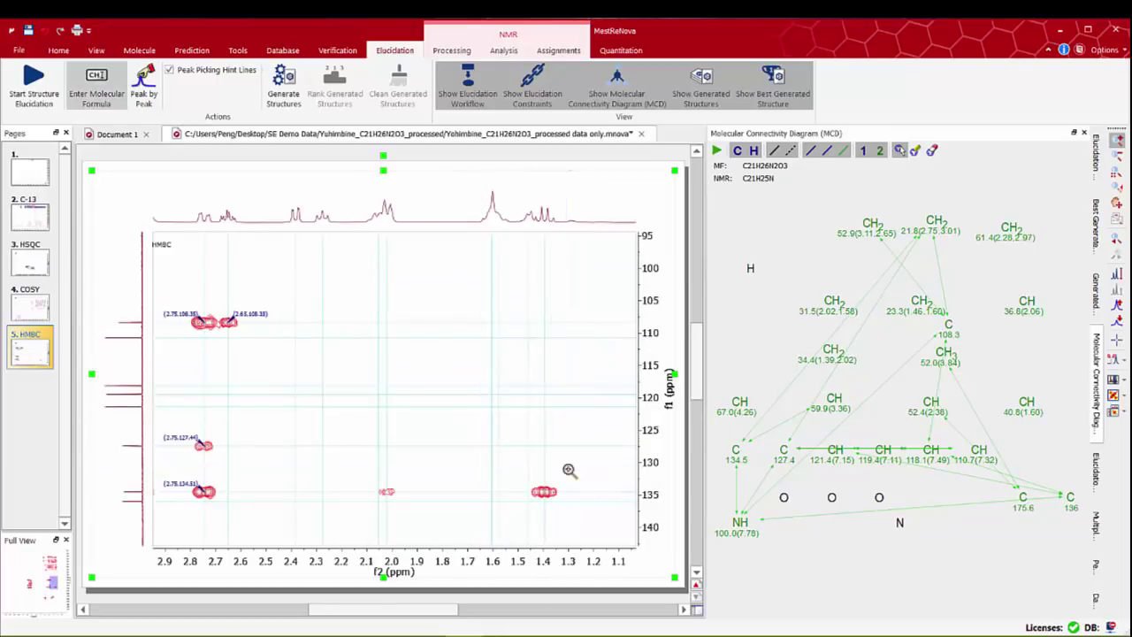
key(k)
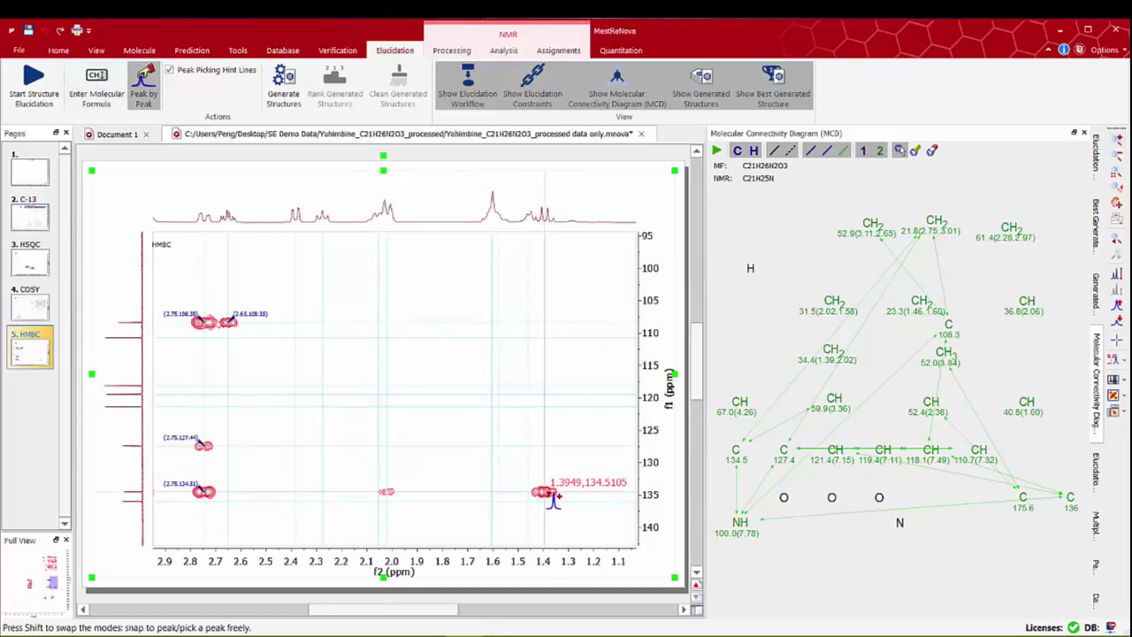
- Zoom to 4.6–1.2 ppm, 20–80 ppm and pick the 4.26 ppm cross-peaks at 23.35 and 36.75
key(z)
key(f)
drag(452, 351, 567, 265)
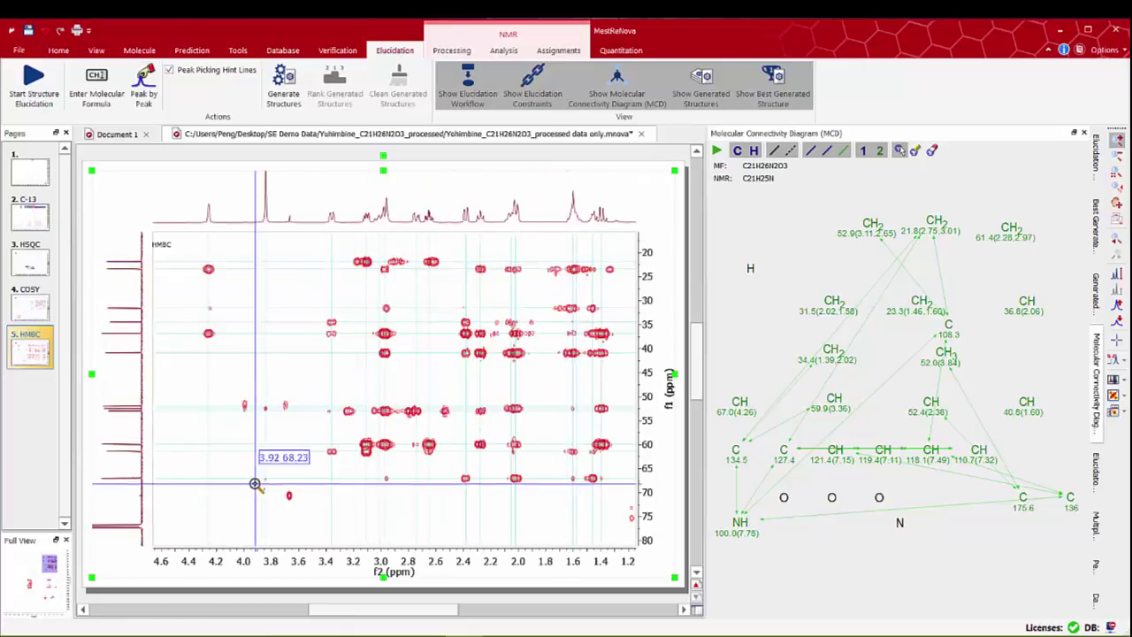
key(k)
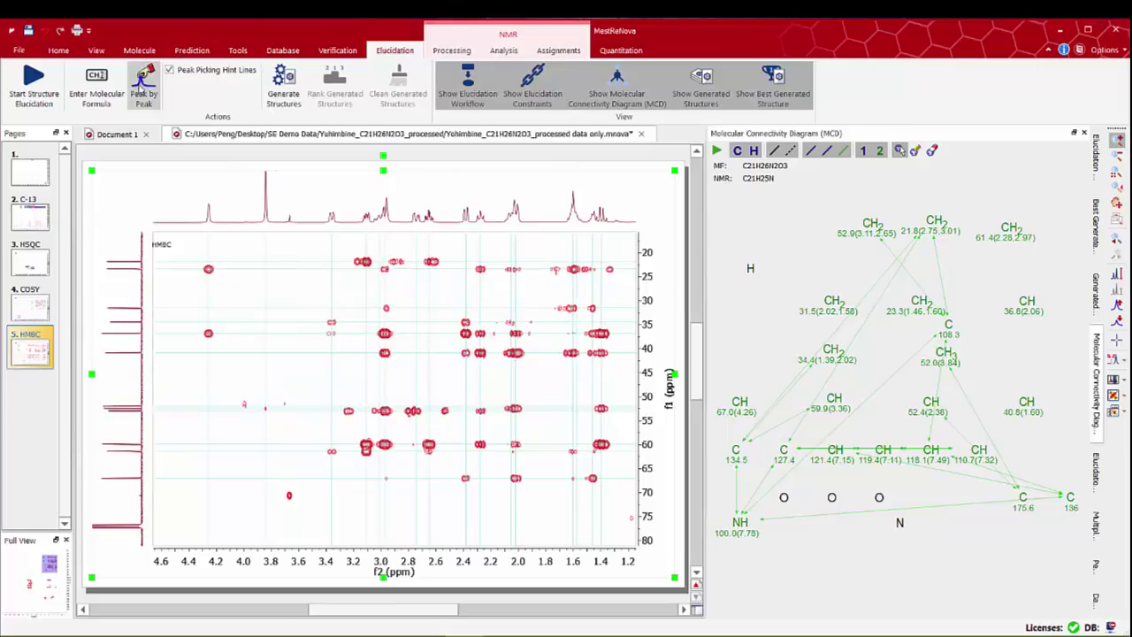
click(217, 280)
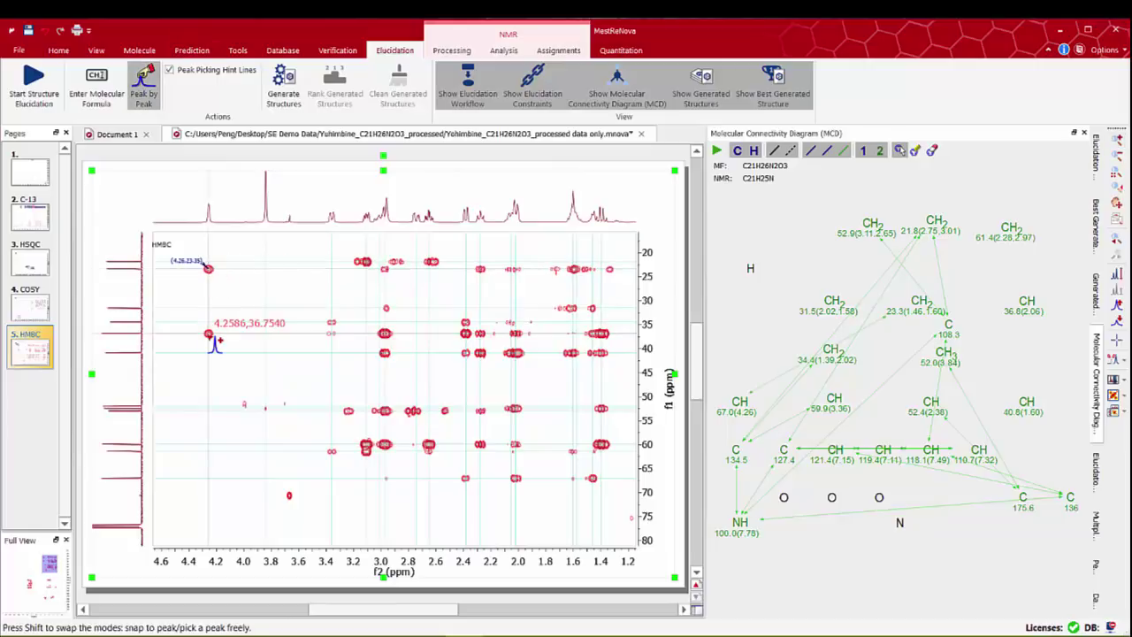
click(215, 343)
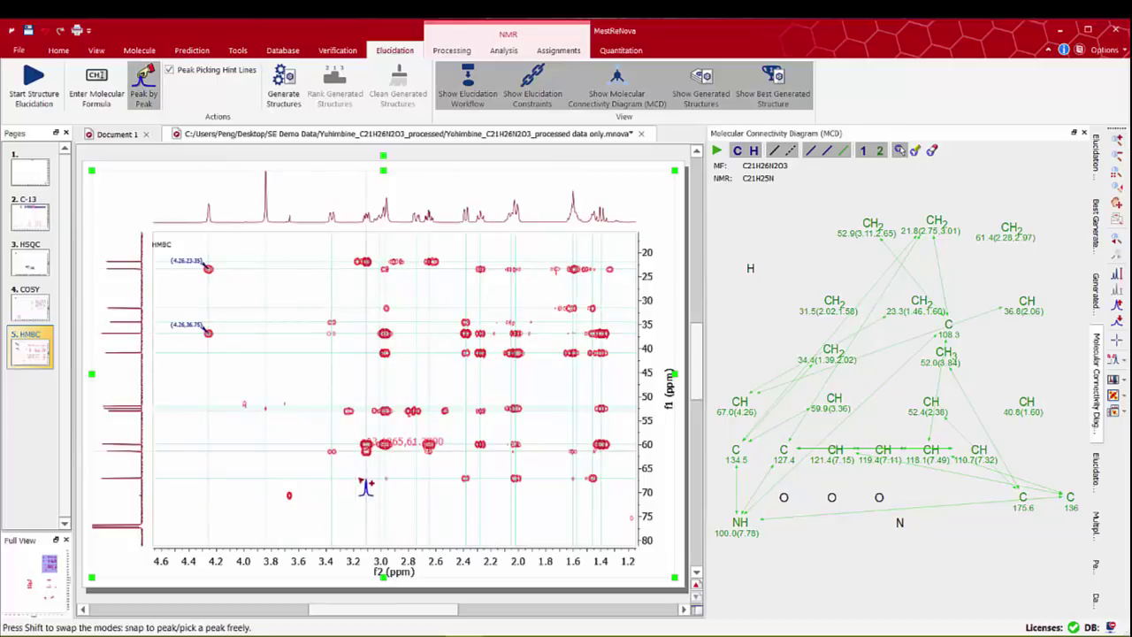
- Zoom to 3.55–2.45 ppm and pick 3.11 ppm (21.78, 59.90, ~61.6) and 2.97 ppm (36.75, 40.82, 52.93) cross-peaks
key(Escape)
drag(297, 481, 465, 244)
scroll(394, 199, up, 2)
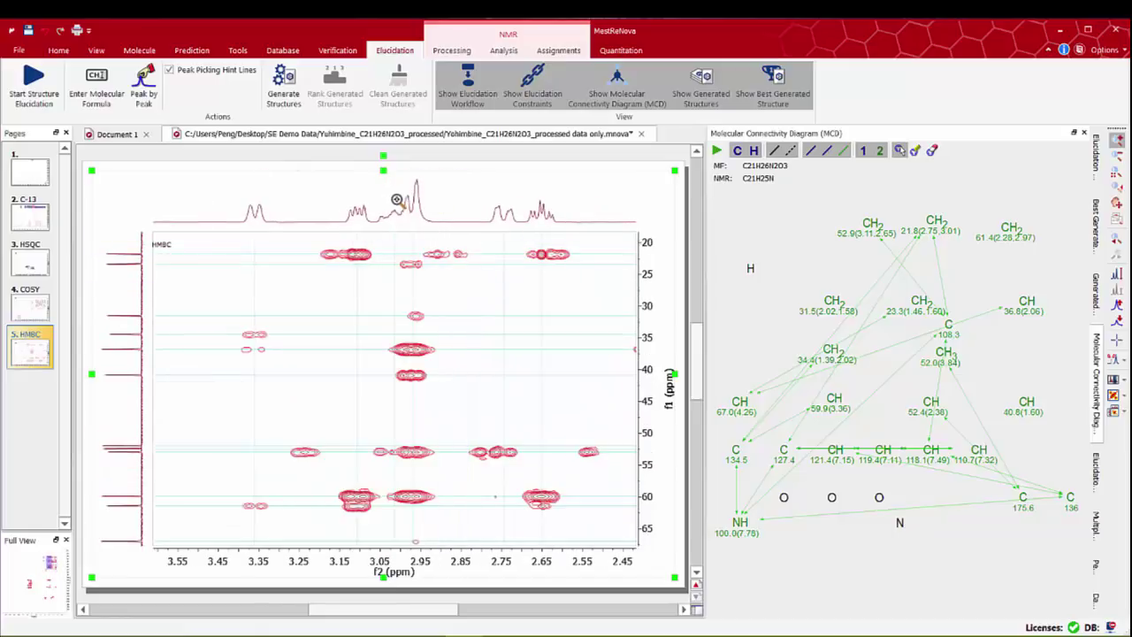
scroll(382, 277, down, 3)
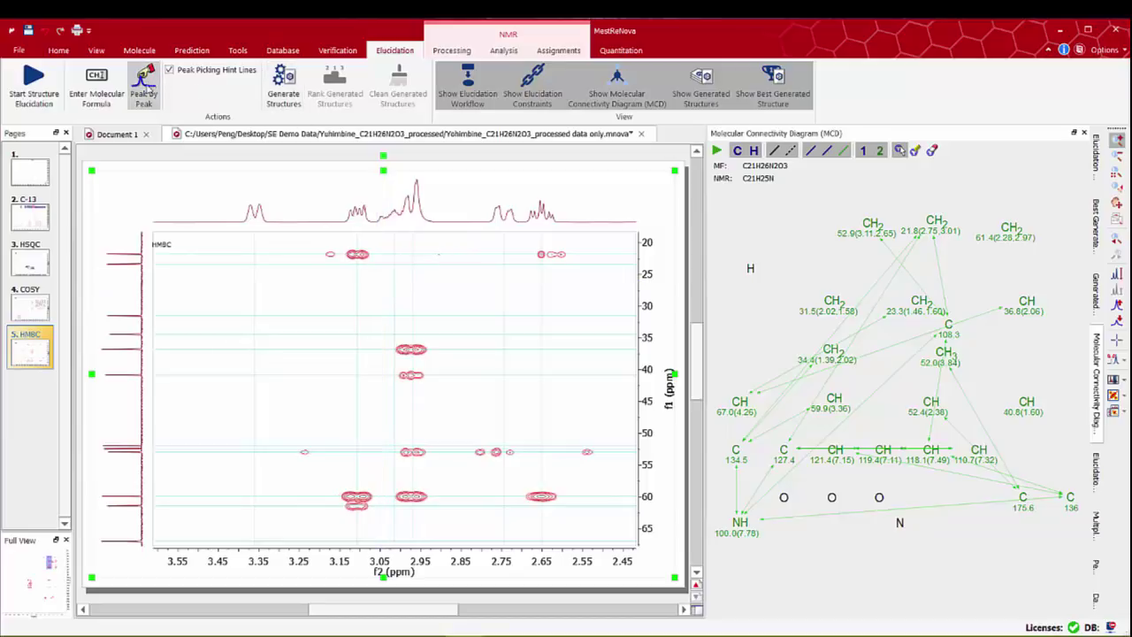
click(145, 89)
click(358, 255)
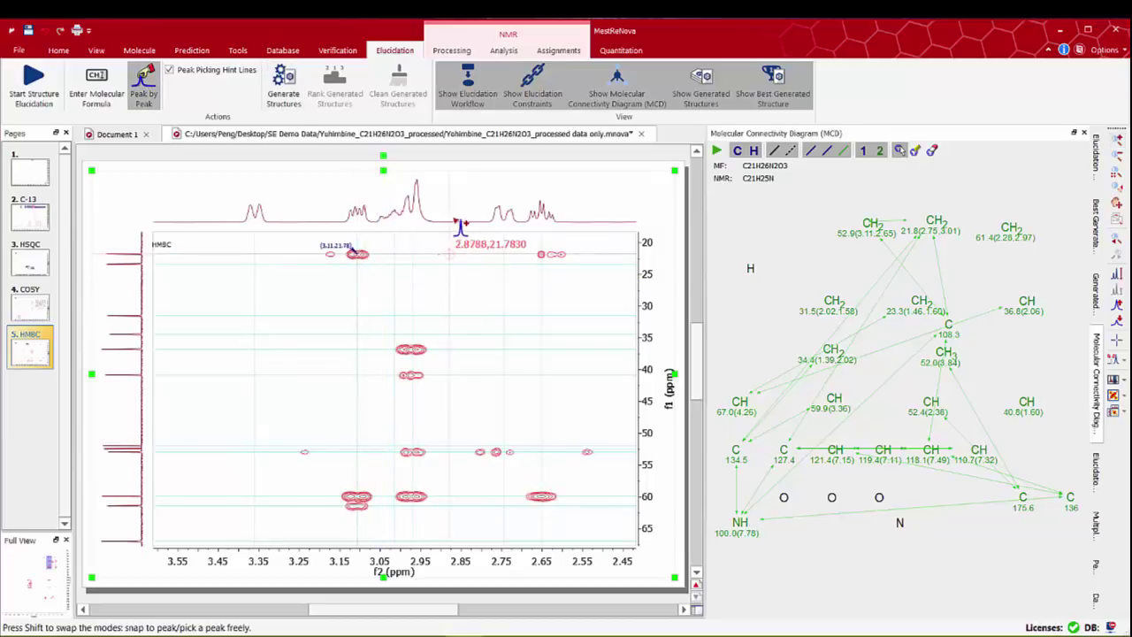
click(363, 501)
click(356, 505)
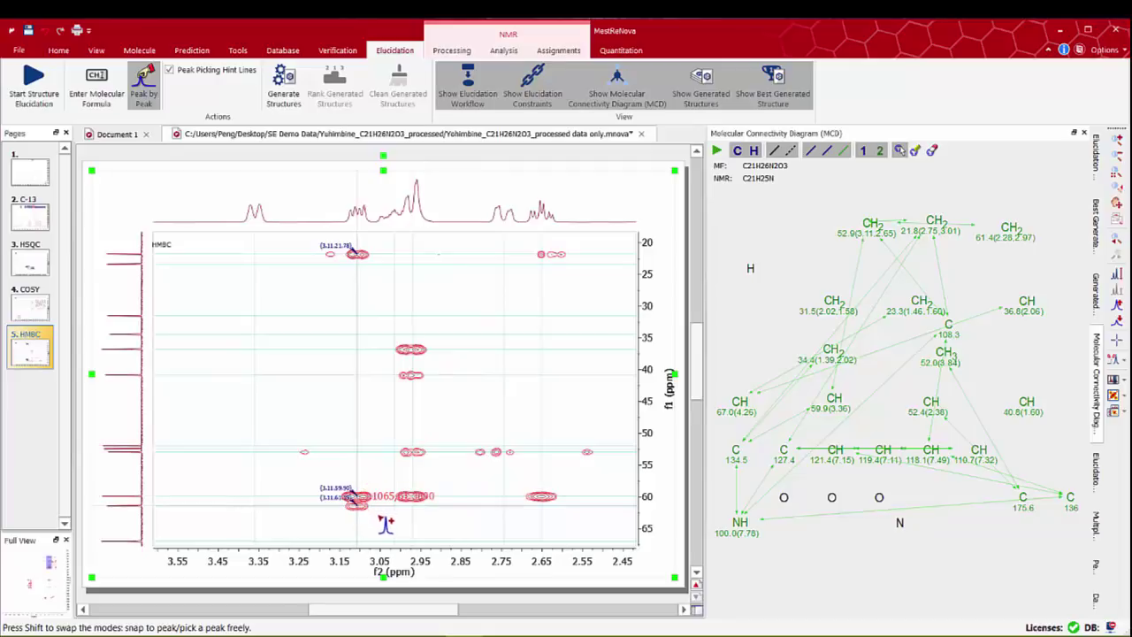
click(412, 344)
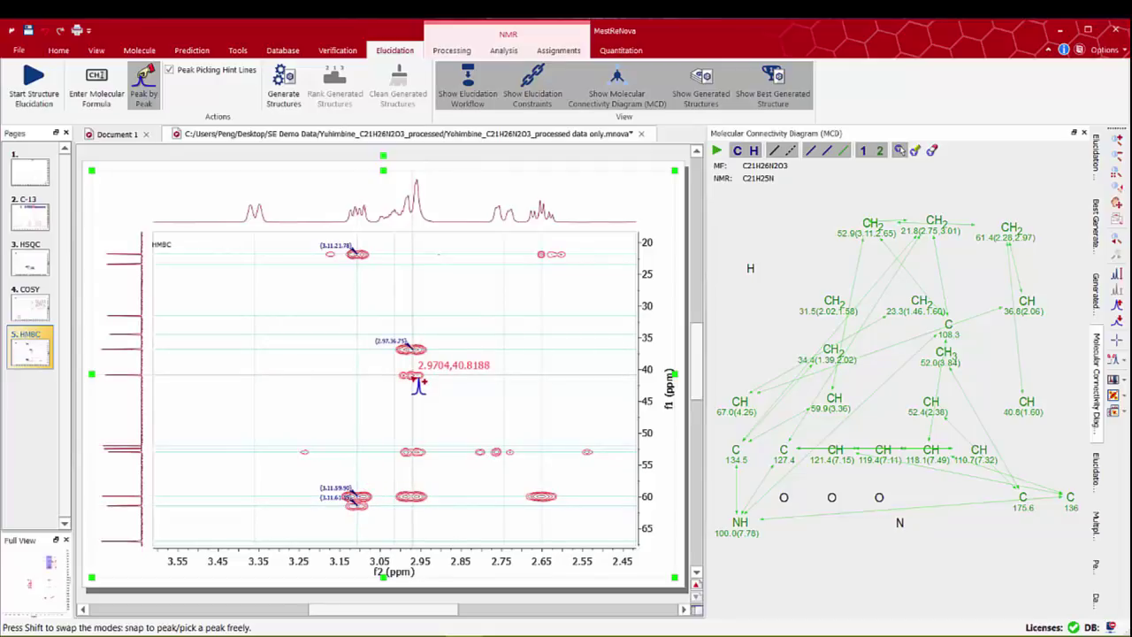
click(414, 376)
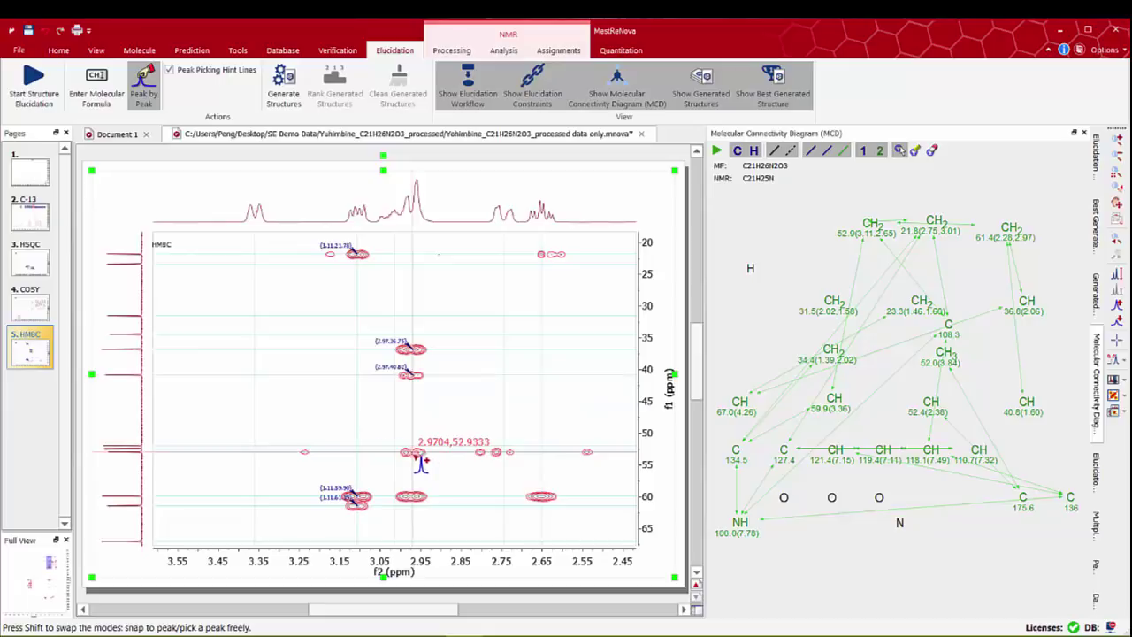
click(415, 455)
- Pick 2.65/59.90, the 2.38 ppm (34.40, 36.75, 40.82) and the 2.28 ppm (23.35, 36.75) cross-peaks
key(z)
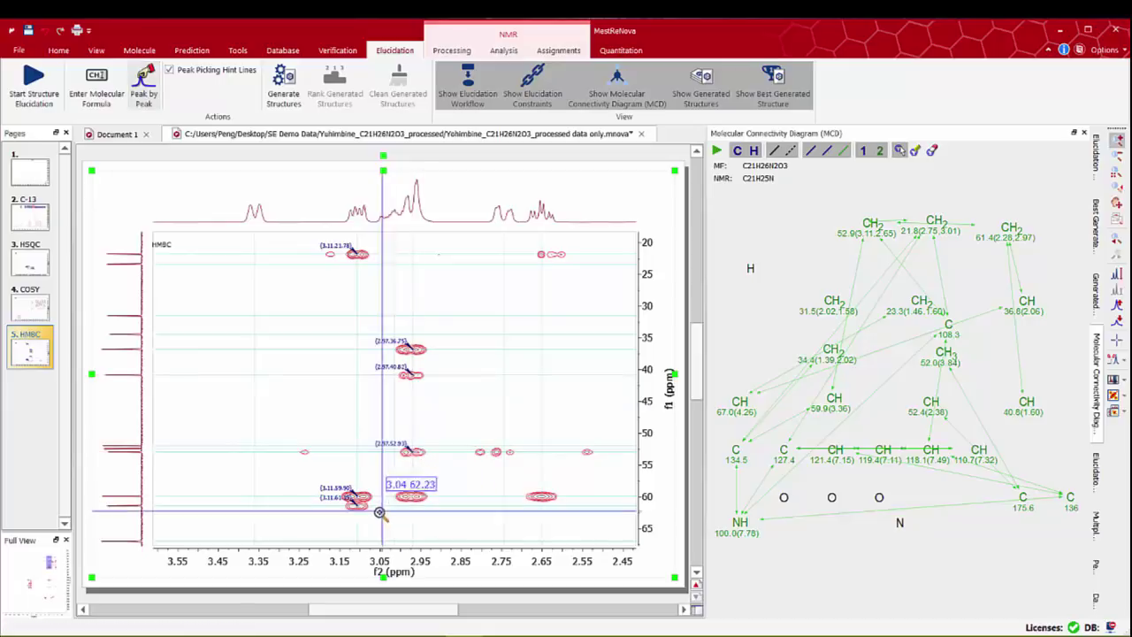
drag(336, 523, 461, 420)
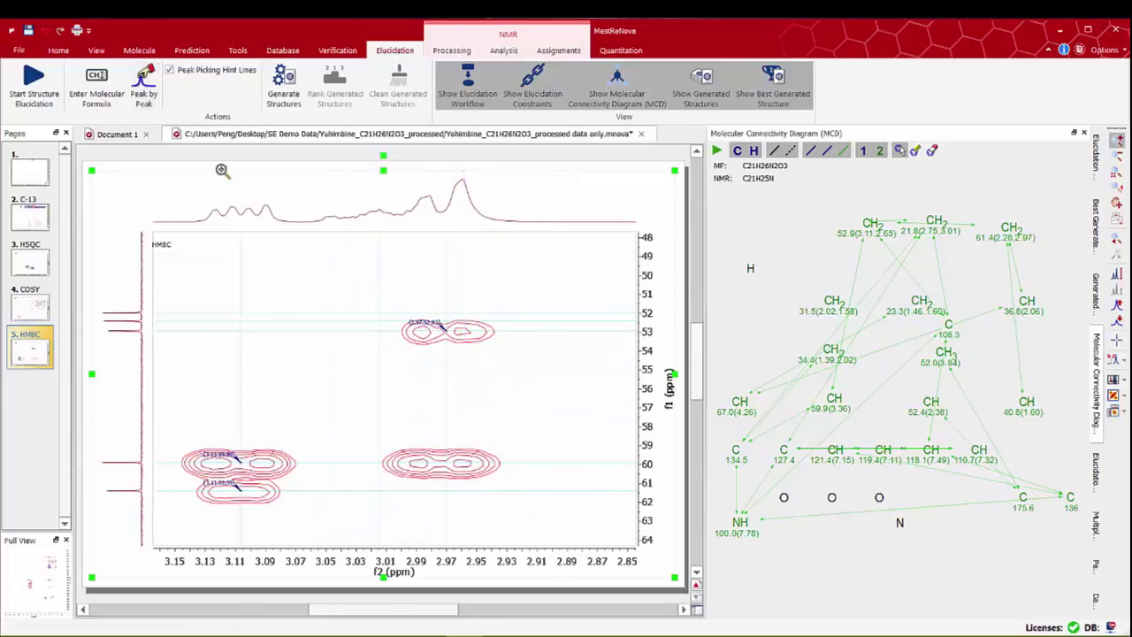
click(149, 87)
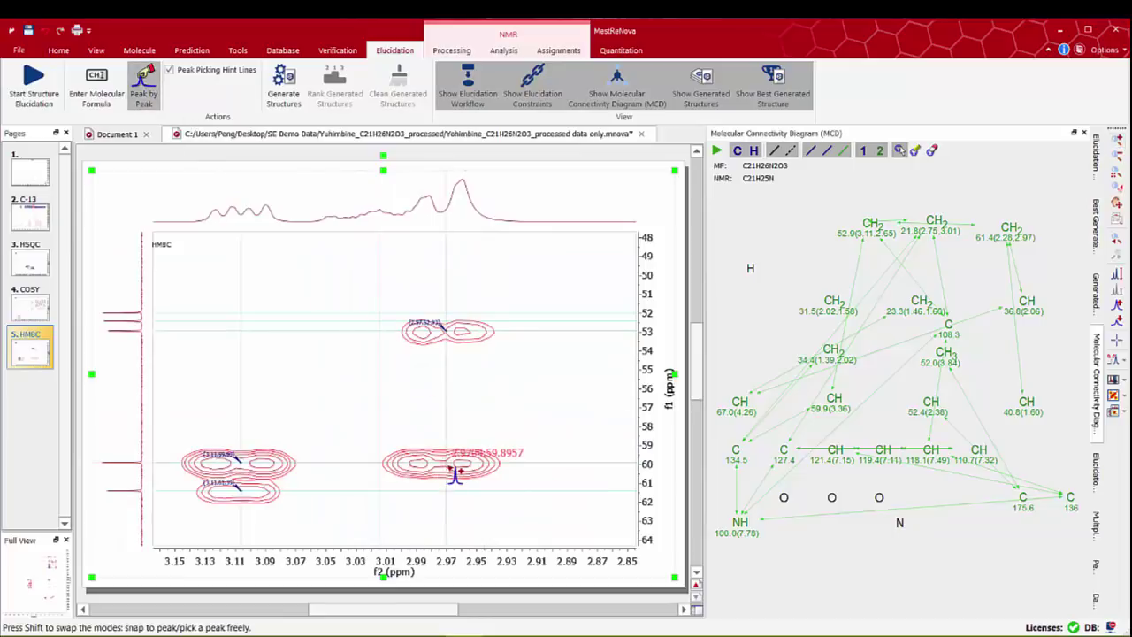
key(x)
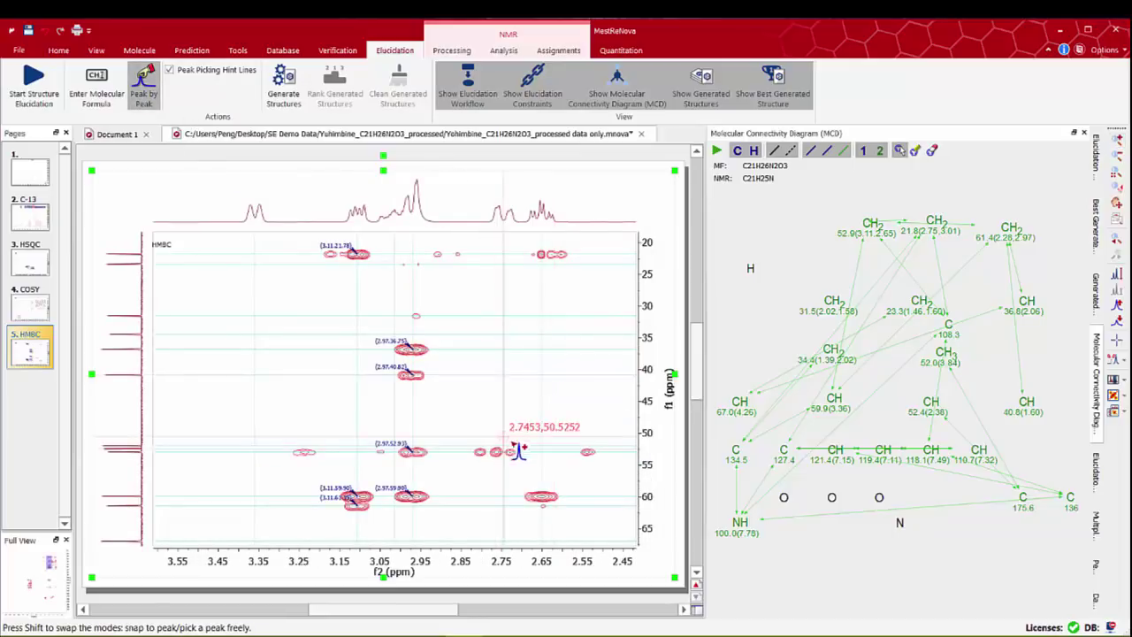
click(552, 506)
drag(541, 571, 301, 574)
click(448, 270)
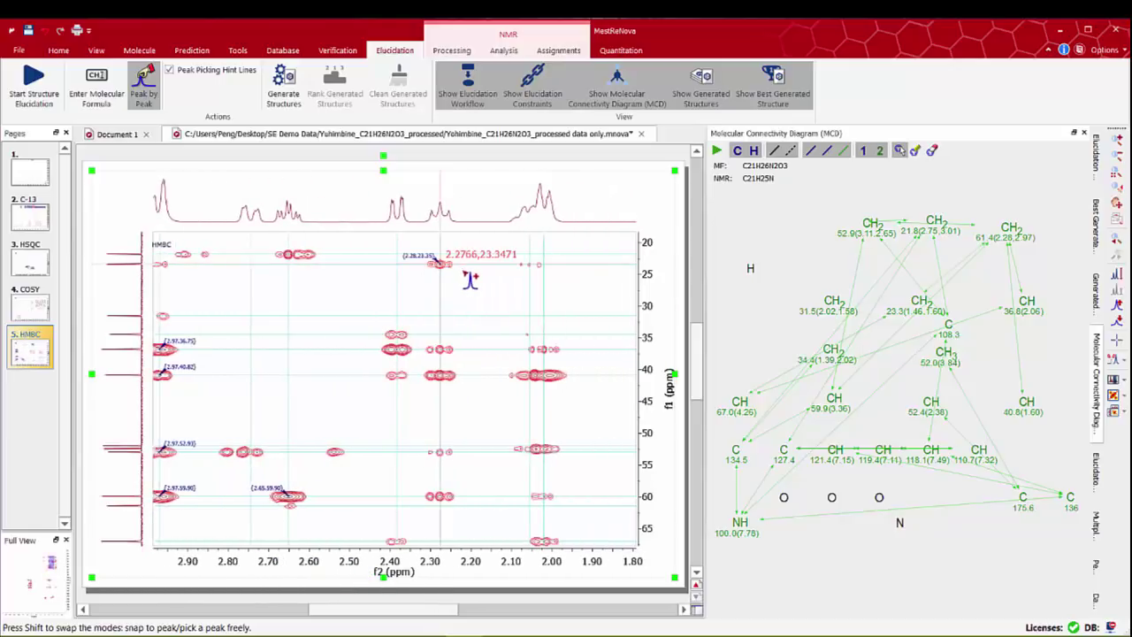
click(403, 334)
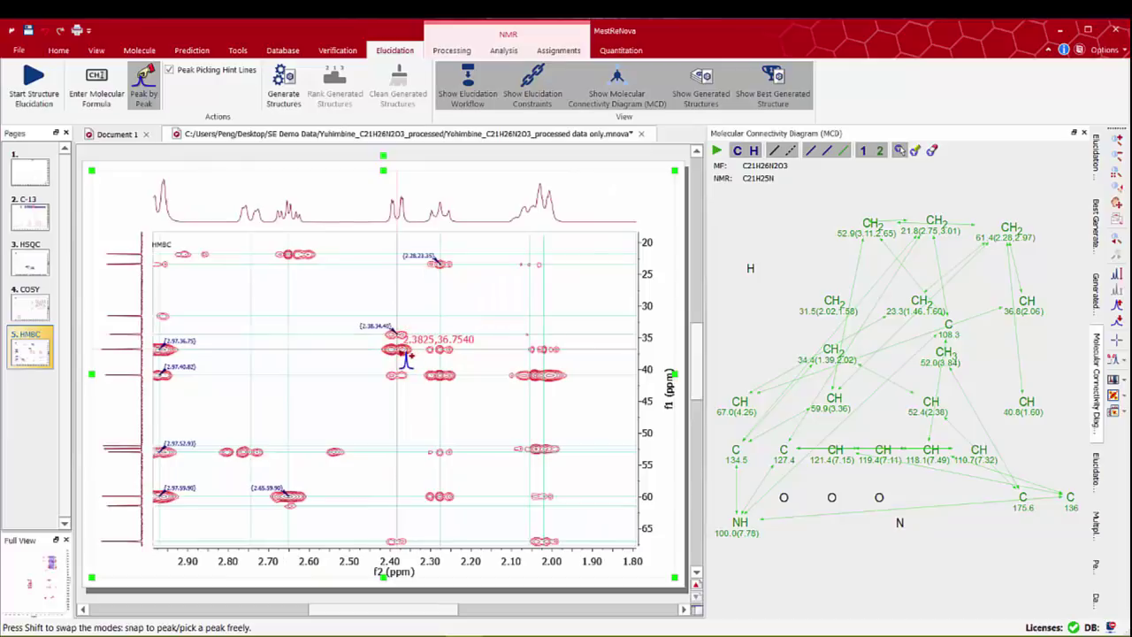
click(405, 351)
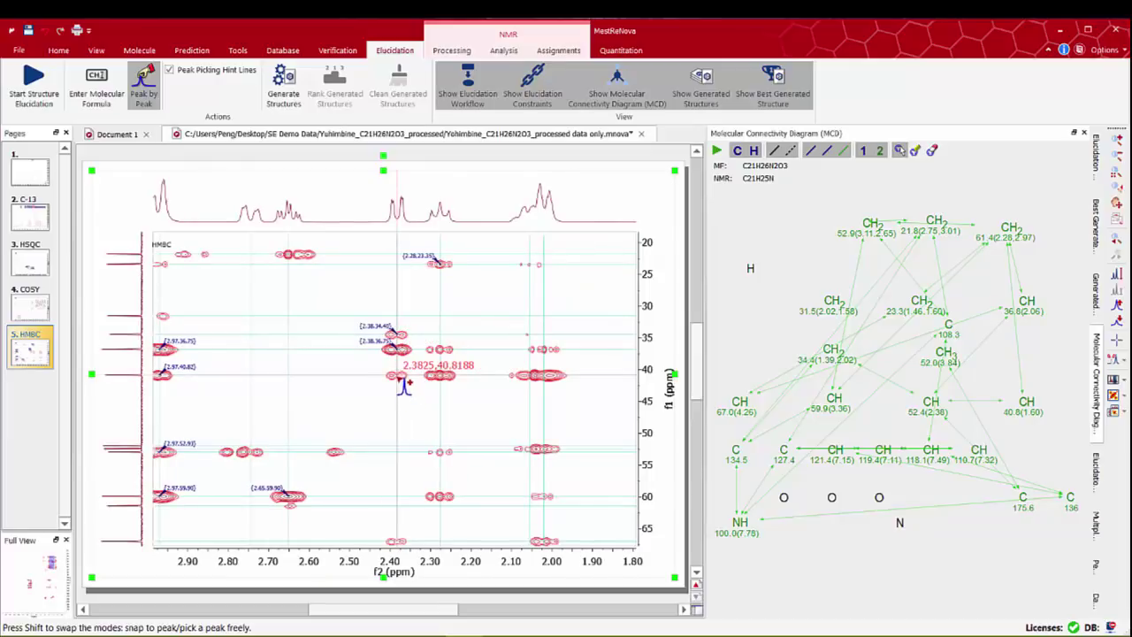
click(403, 380)
click(451, 355)
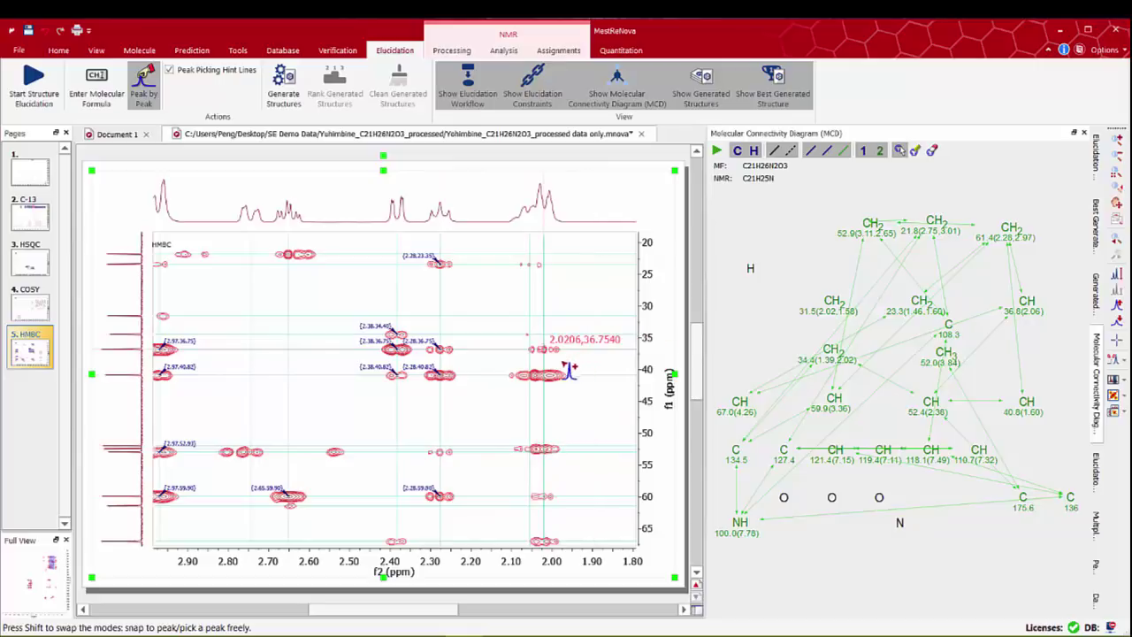
scroll(610, 327, down, 2)
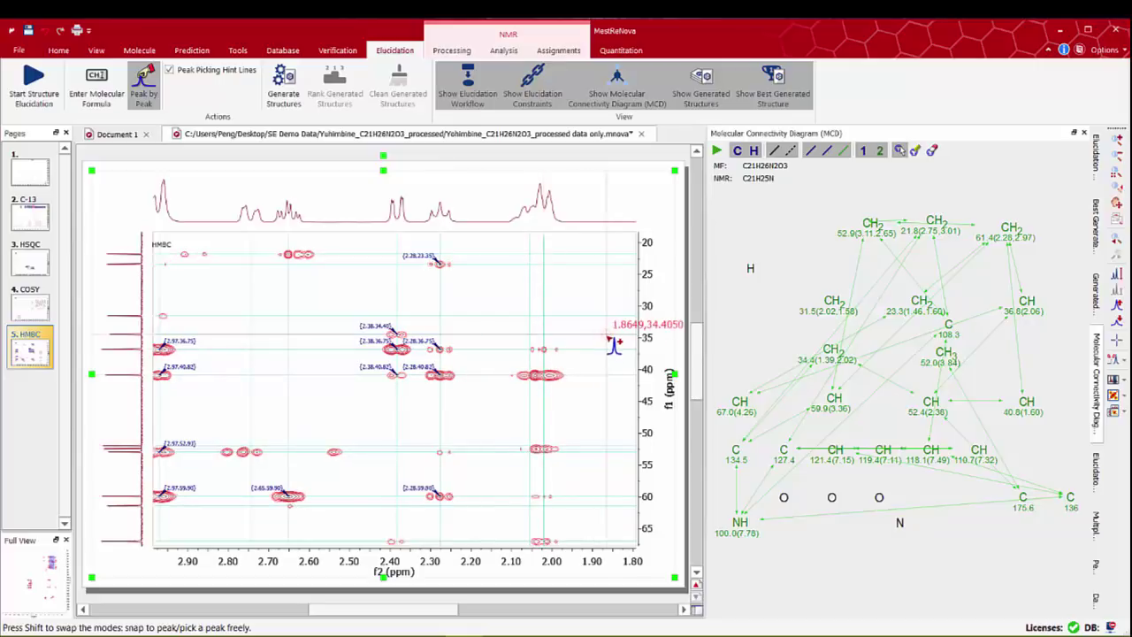
- Check the 3.7–1.1 ppm HSQC region, then zoom HMBC into 1.85–1.15 ppm
click(31, 265)
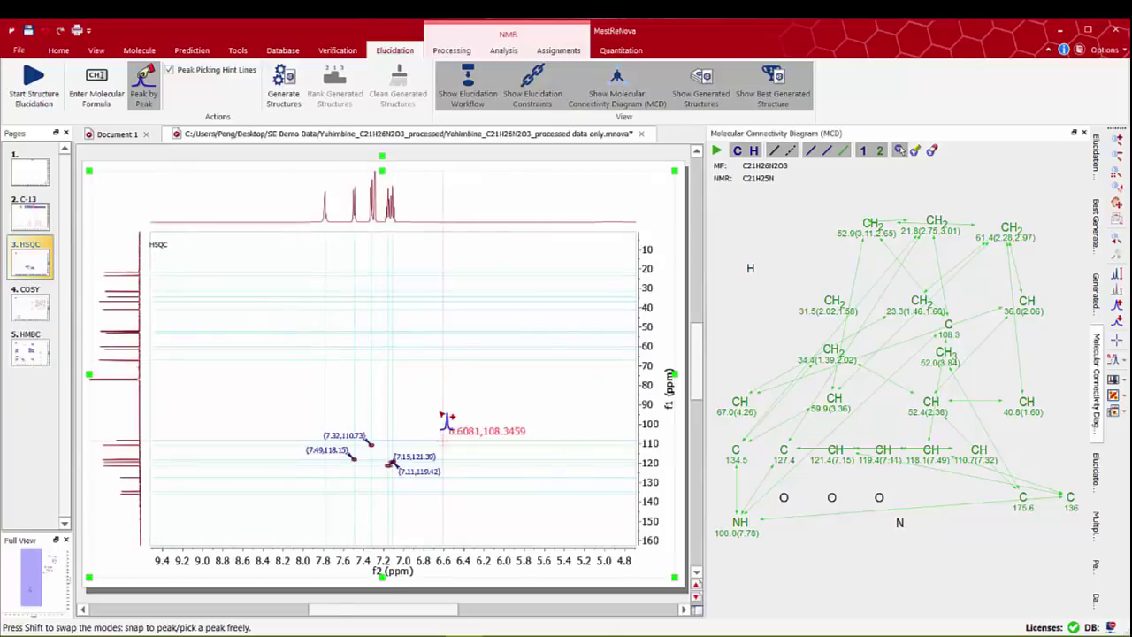
key(f)
drag(479, 357, 570, 251)
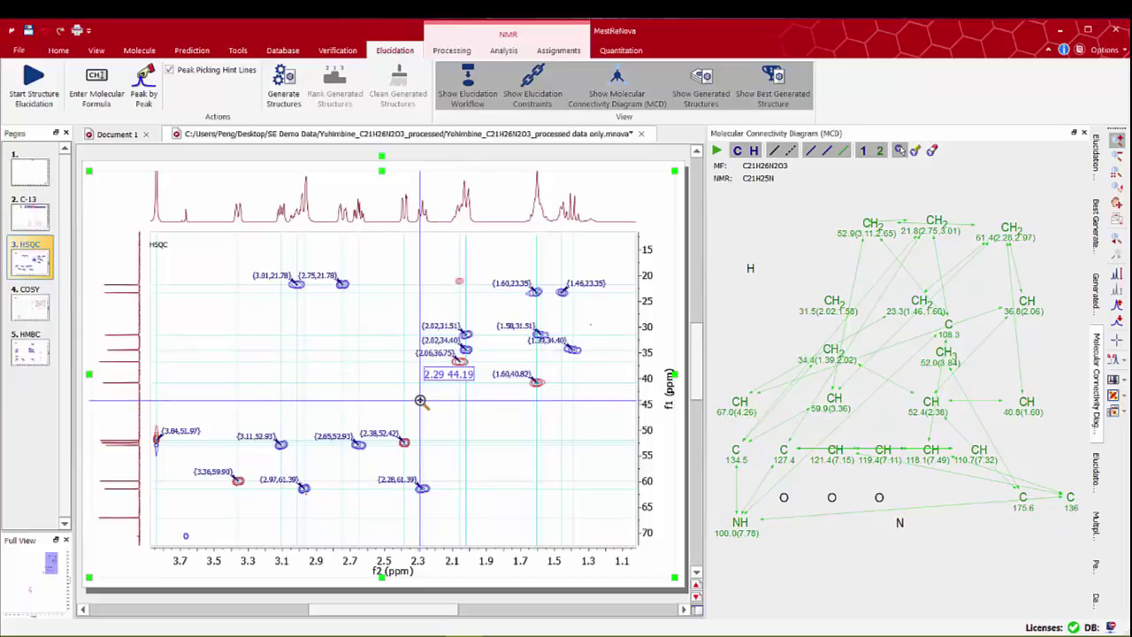
click(35, 353)
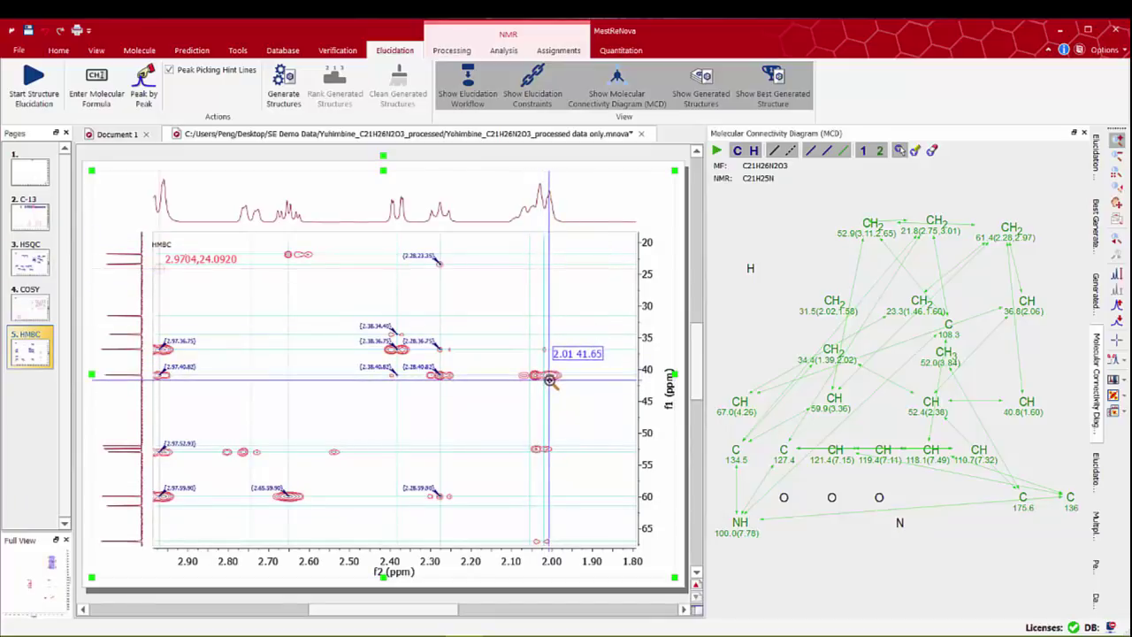
double_click(549, 379)
drag(483, 323, 567, 234)
drag(480, 495, 615, 252)
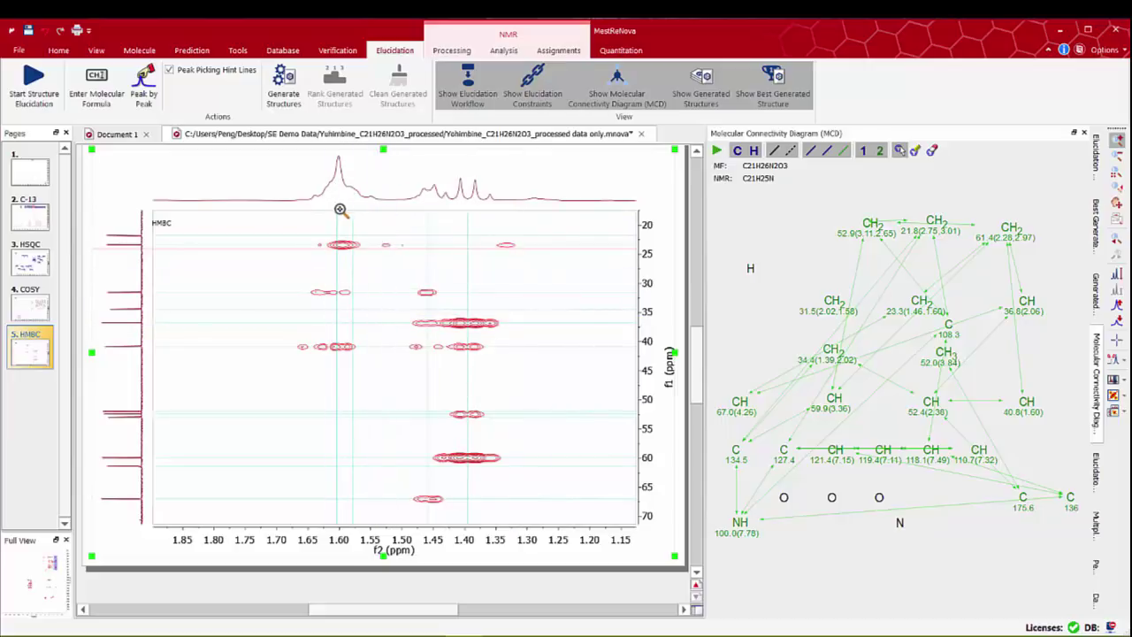
- Pick the HMBC cross-peak at 1.39/36.75 ppm
scroll(354, 336, up, 3)
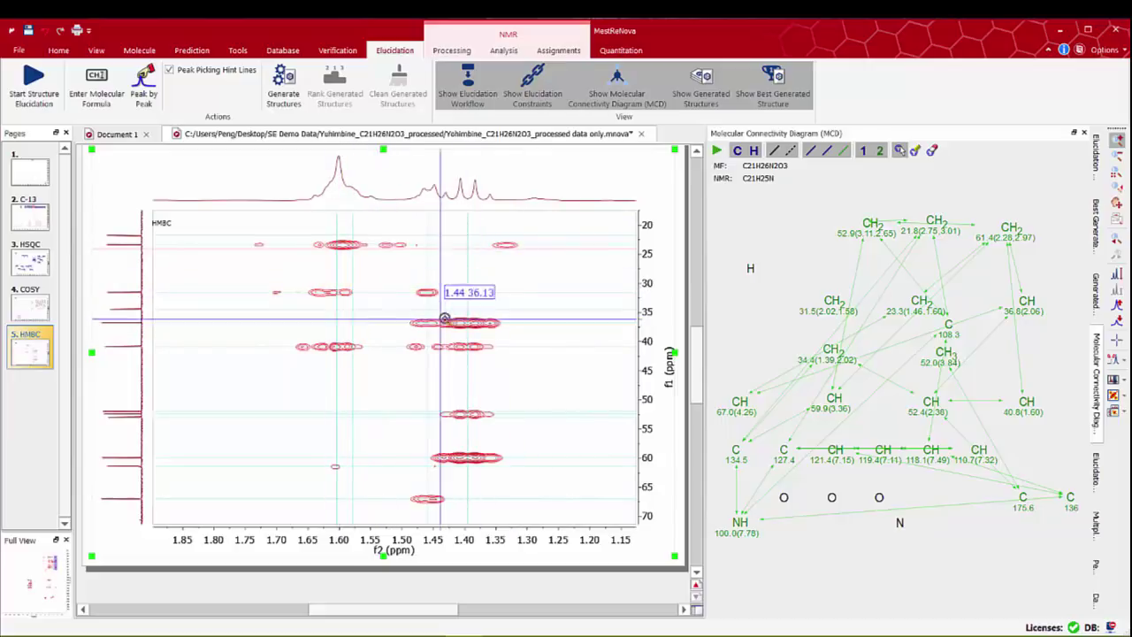
click(161, 99)
scroll(502, 333, down, 2)
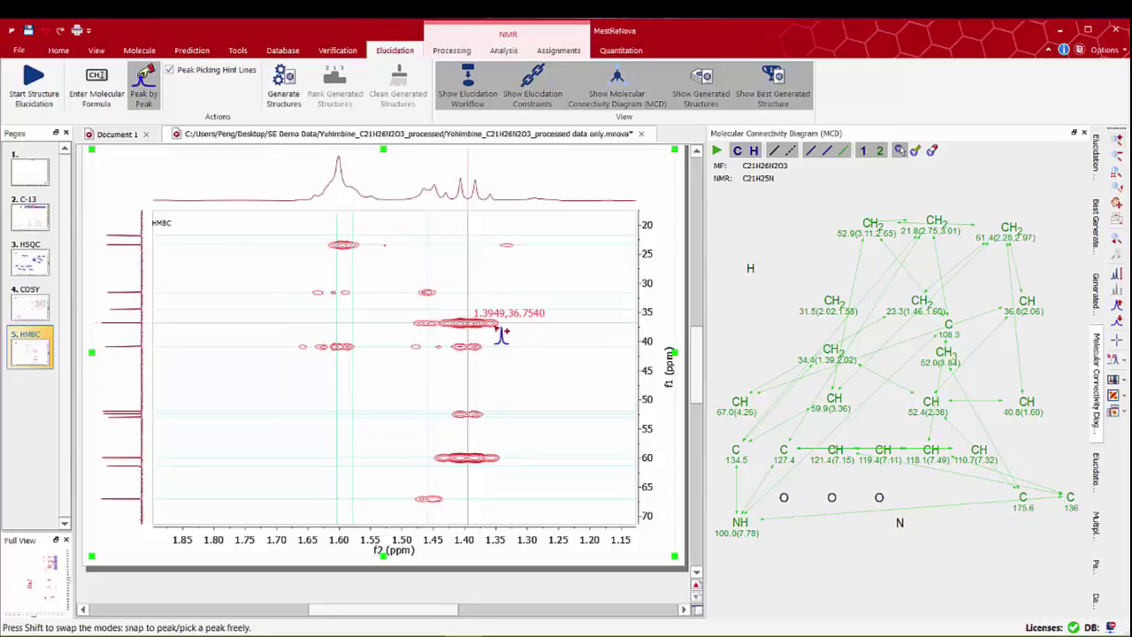
click(497, 325)
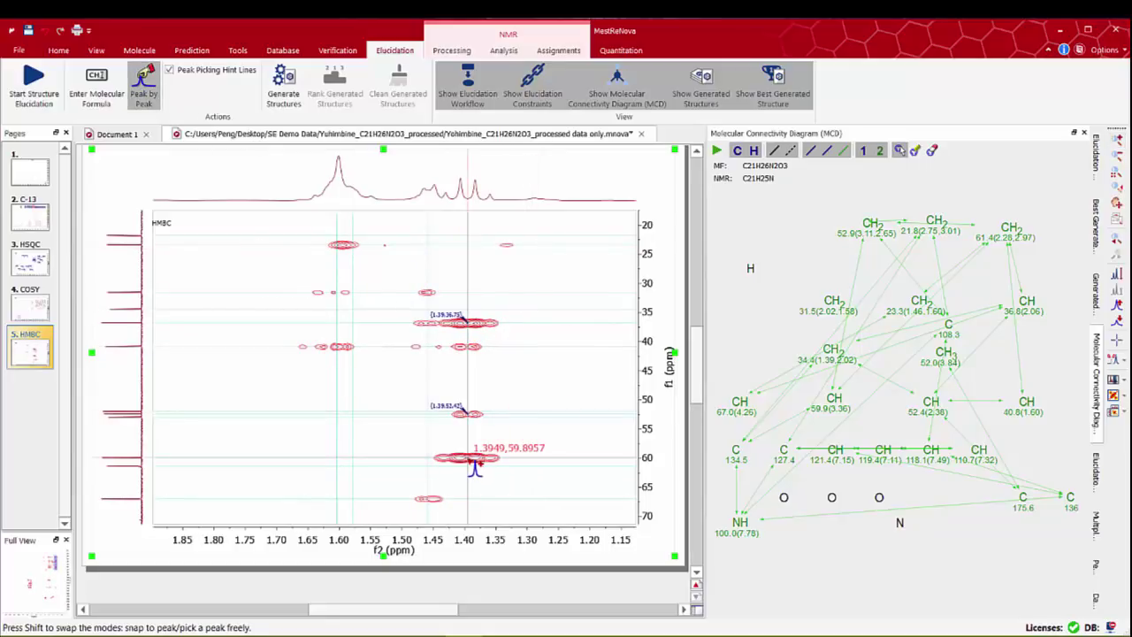
- Zoom to 1.70–1.30 ppm, pick the 1.46/66.99 ppm cross-peak, and move the NH node lower
key(Escape)
key(f)
drag(457, 422, 566, 243)
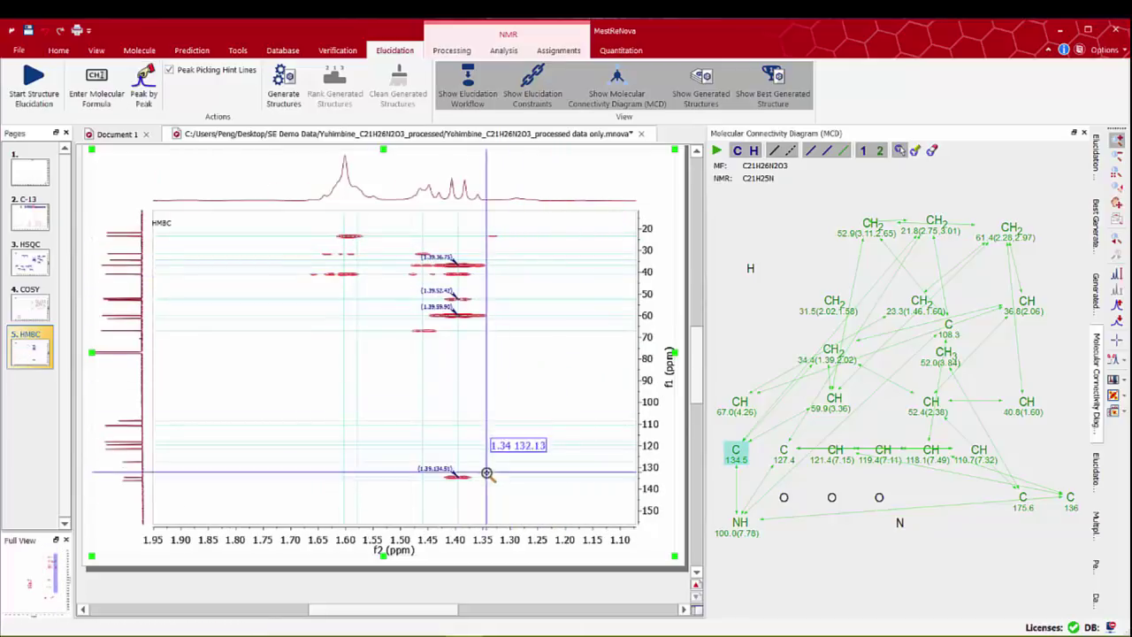
drag(293, 349, 510, 212)
scroll(513, 329, up, 4)
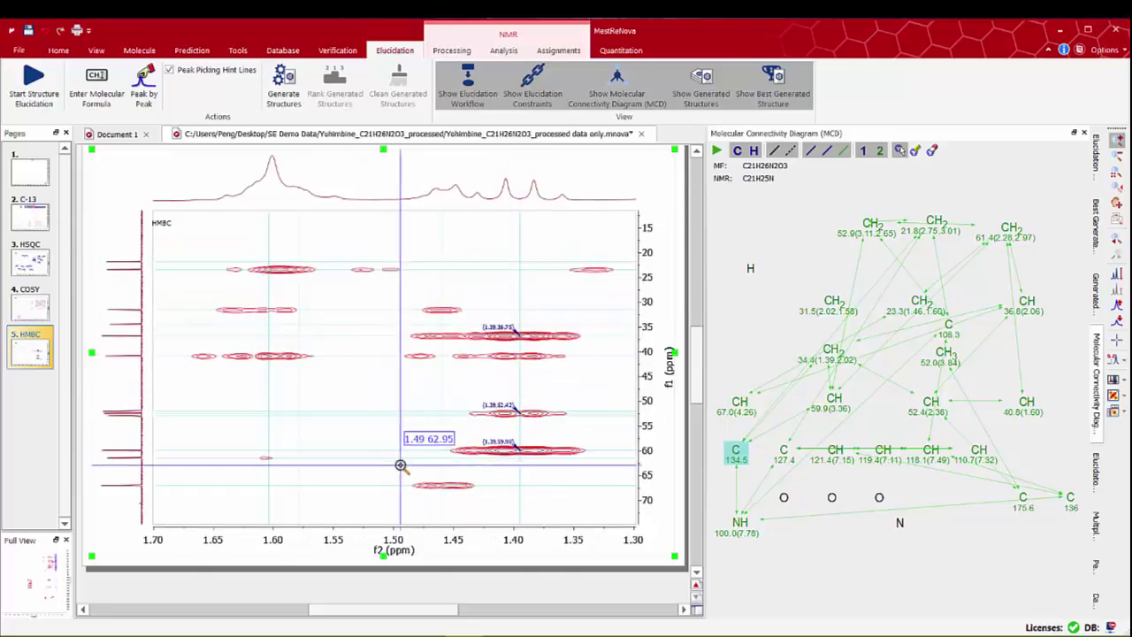
click(143, 87)
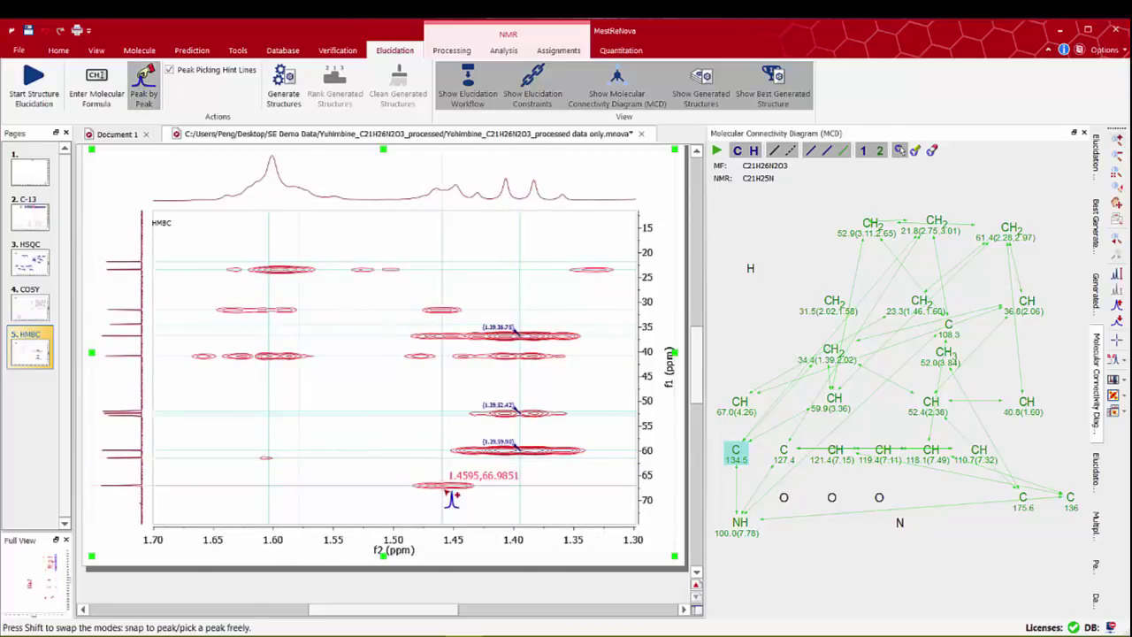
click(451, 493)
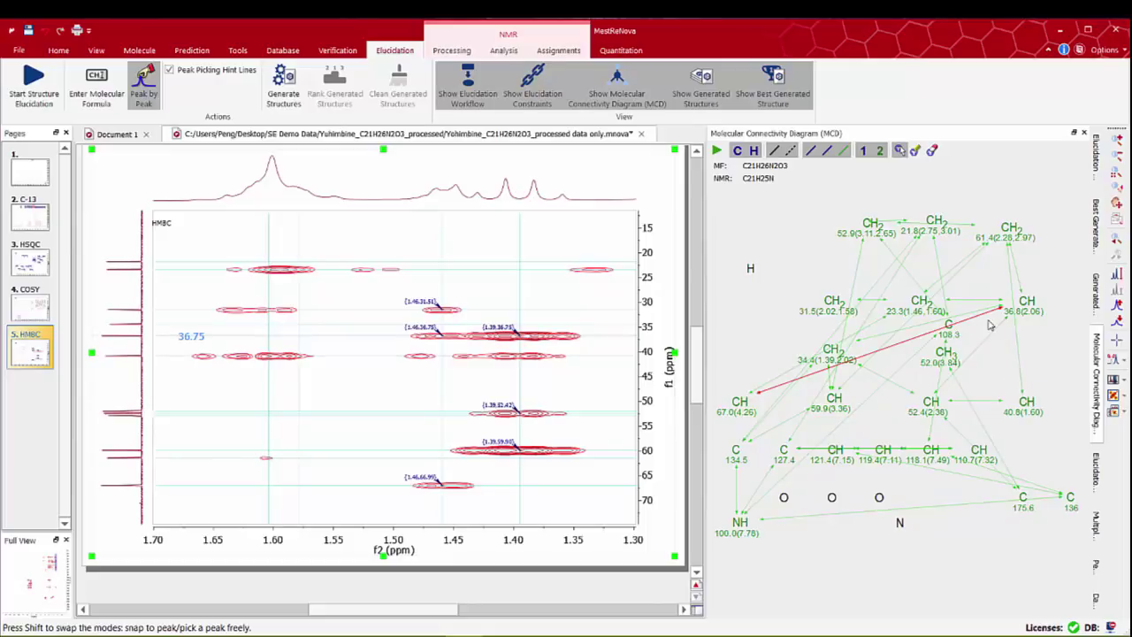
drag(741, 526, 791, 576)
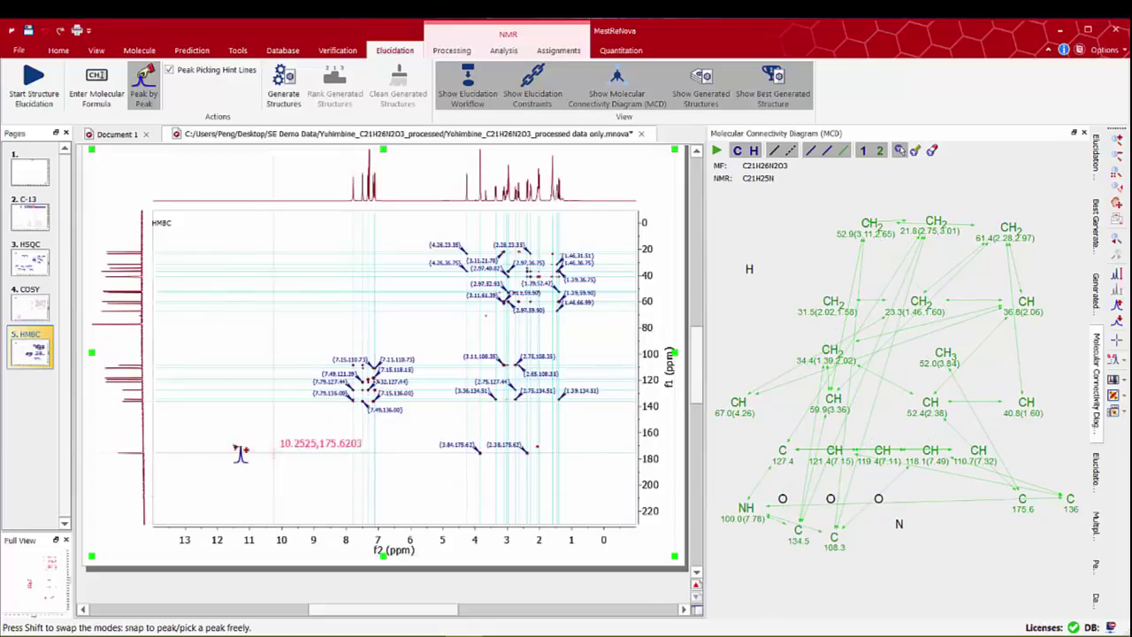
- Zoom the COSY plot to the aromatic region, pick its cross-peaks, and raise the CH 119.4(7.11) node
key(Page_Up)
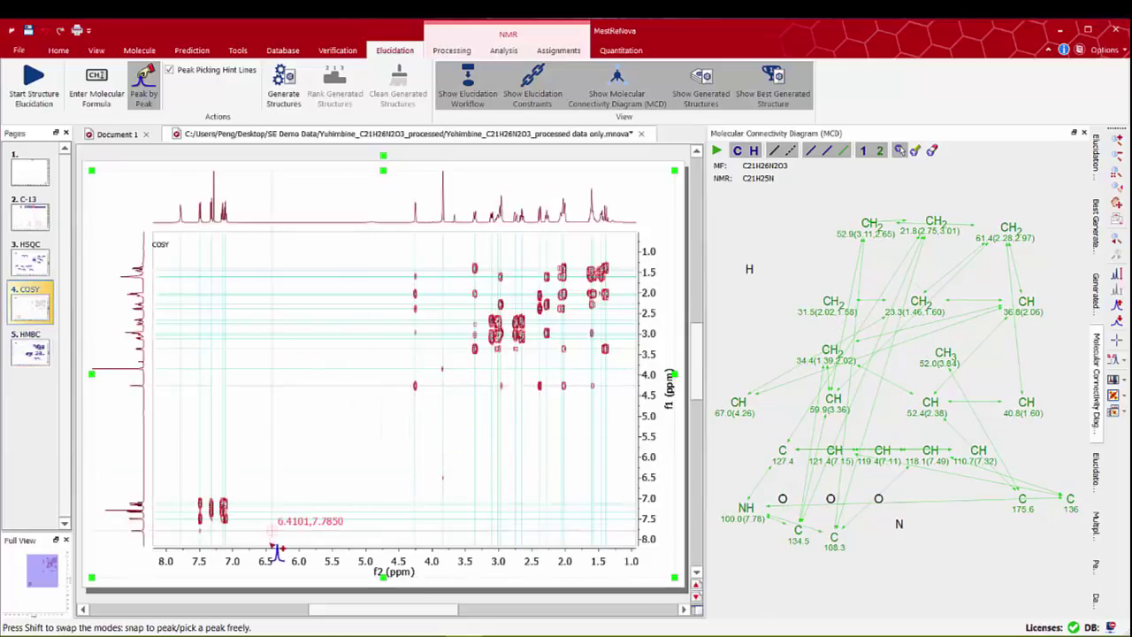
key(Escape)
drag(184, 540, 240, 482)
click(147, 88)
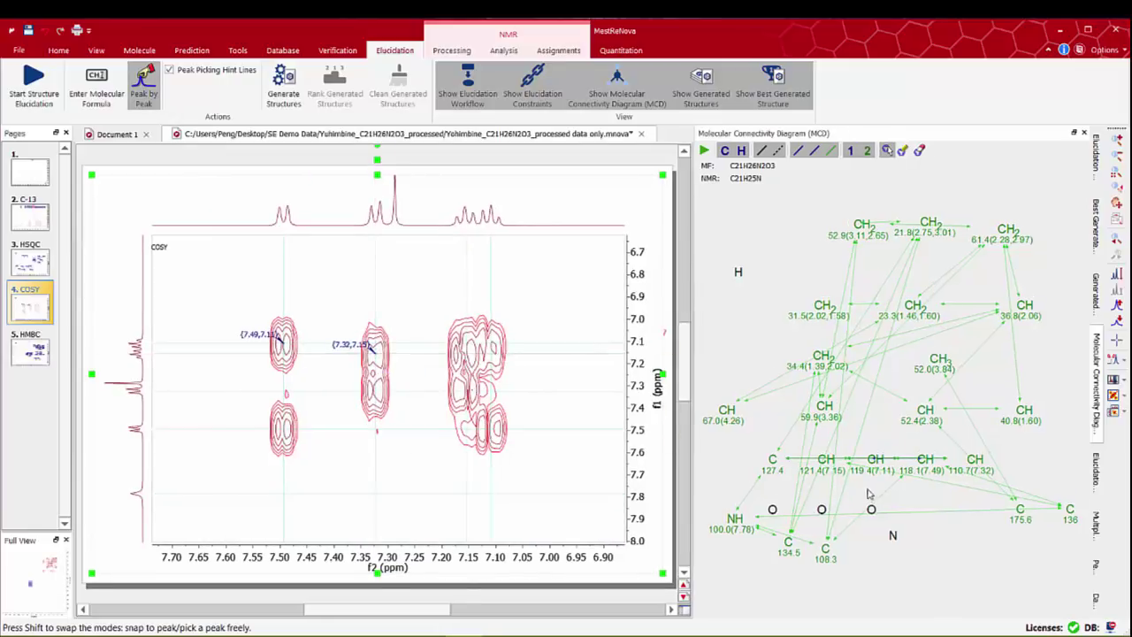
drag(875, 462, 840, 490)
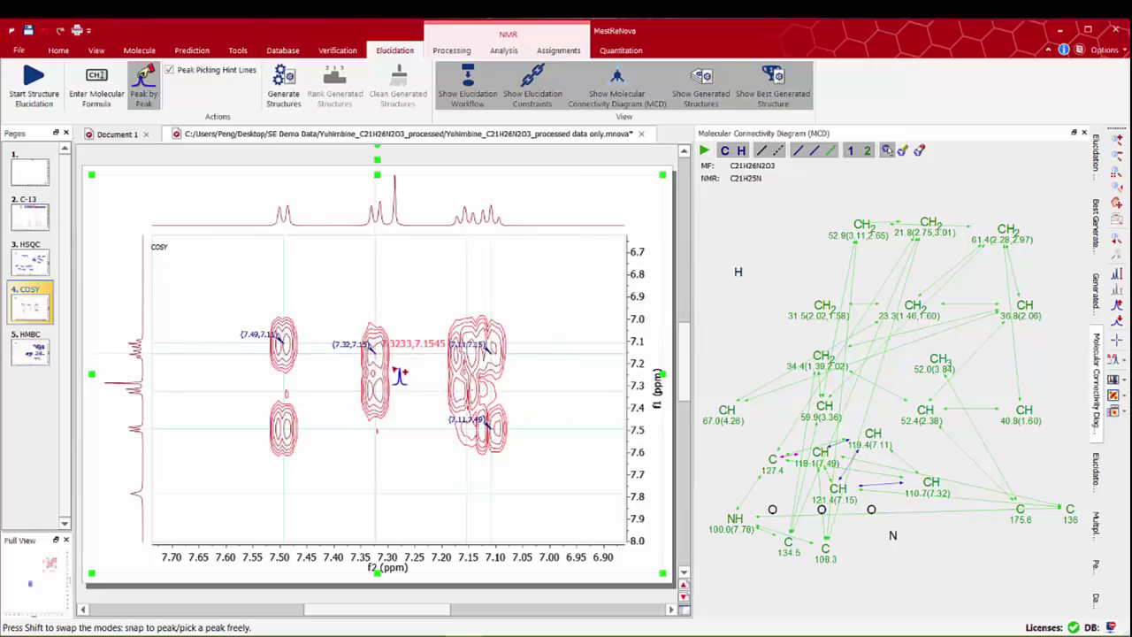
- Zoom the COSY plot into the aliphatic cross-peaks near 4.3 ppm and resume peak picking
key(f)
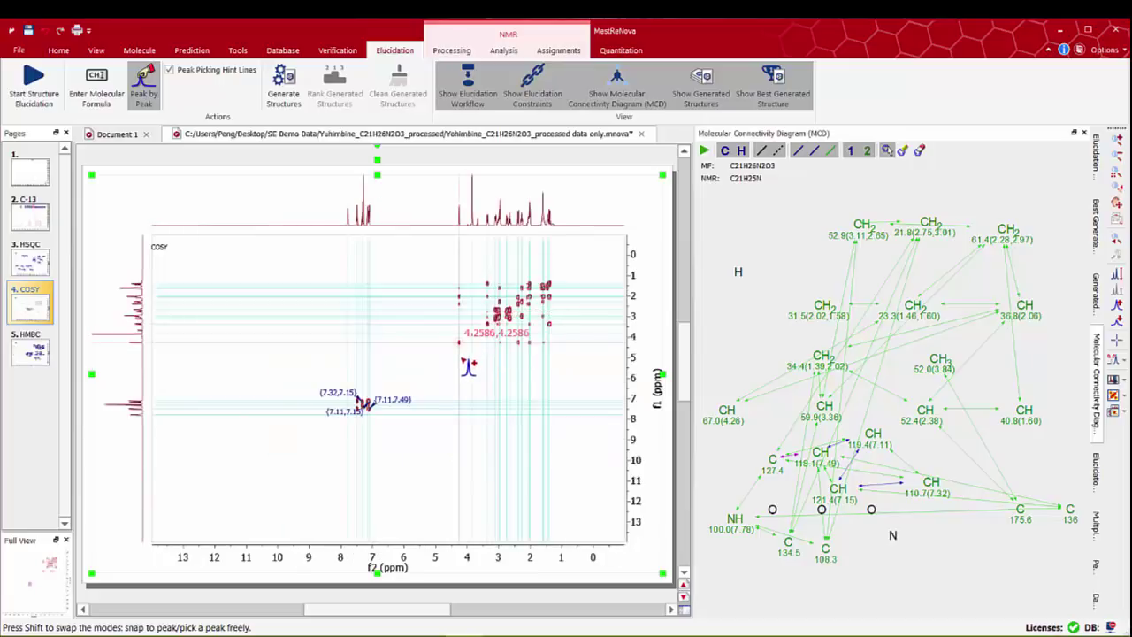
key(z)
drag(448, 351, 560, 274)
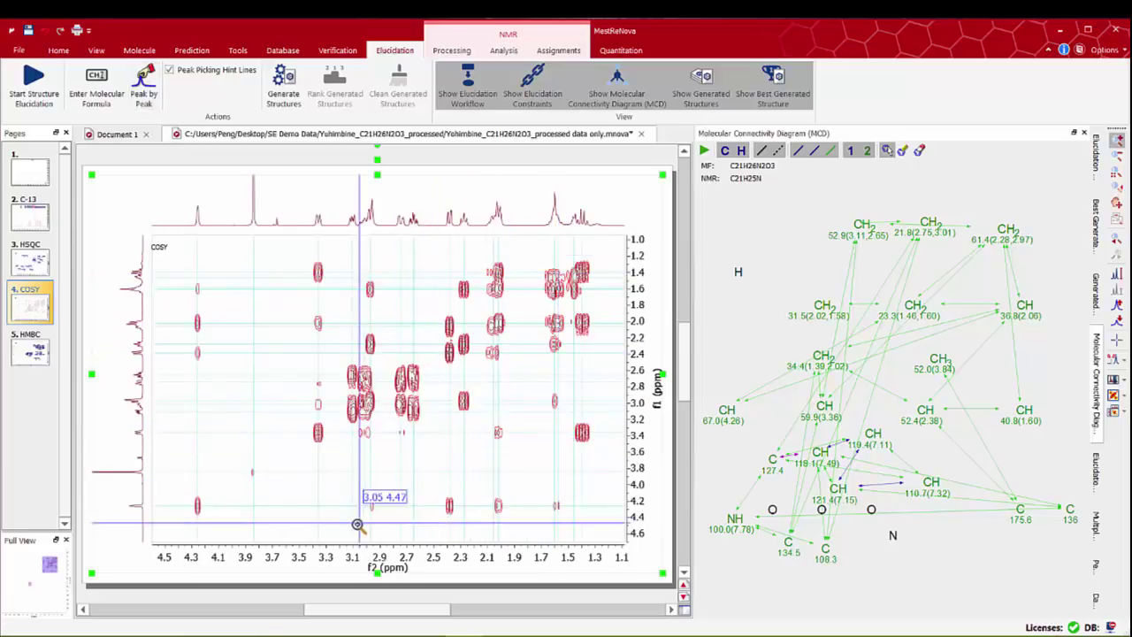
drag(354, 523, 576, 477)
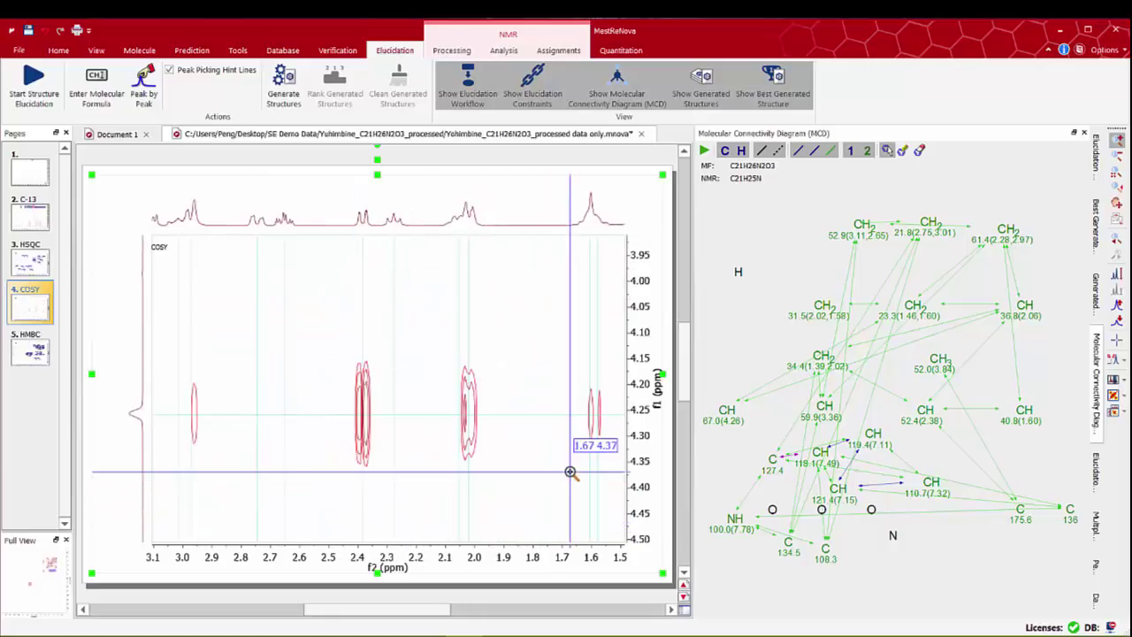
click(155, 76)
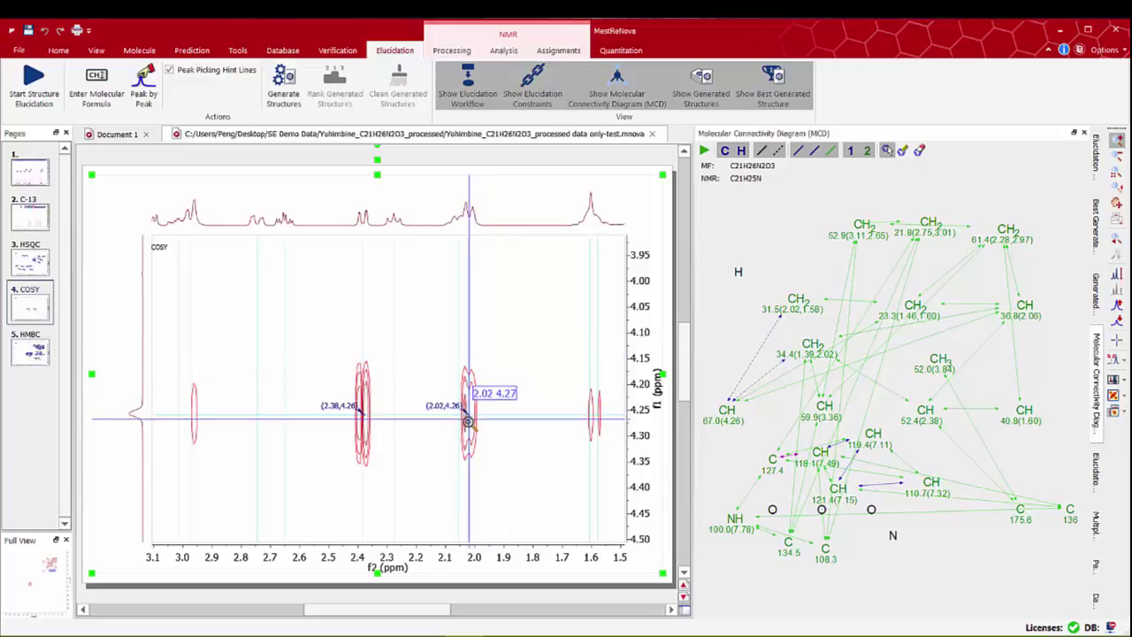
click(144, 92)
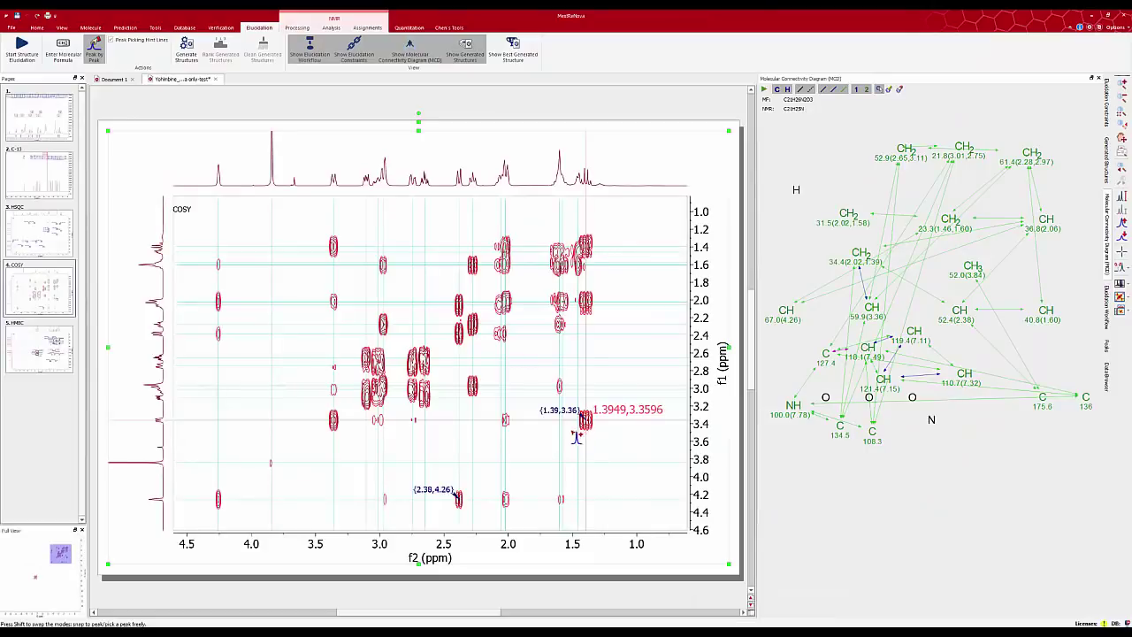
- Pick COSY cross-peaks 3.11/2.65, 3.01/2.65, 2.73/2.65 and 2.28/2.97 ppm, then zoom into HMBC's aromatic cluster
click(368, 360)
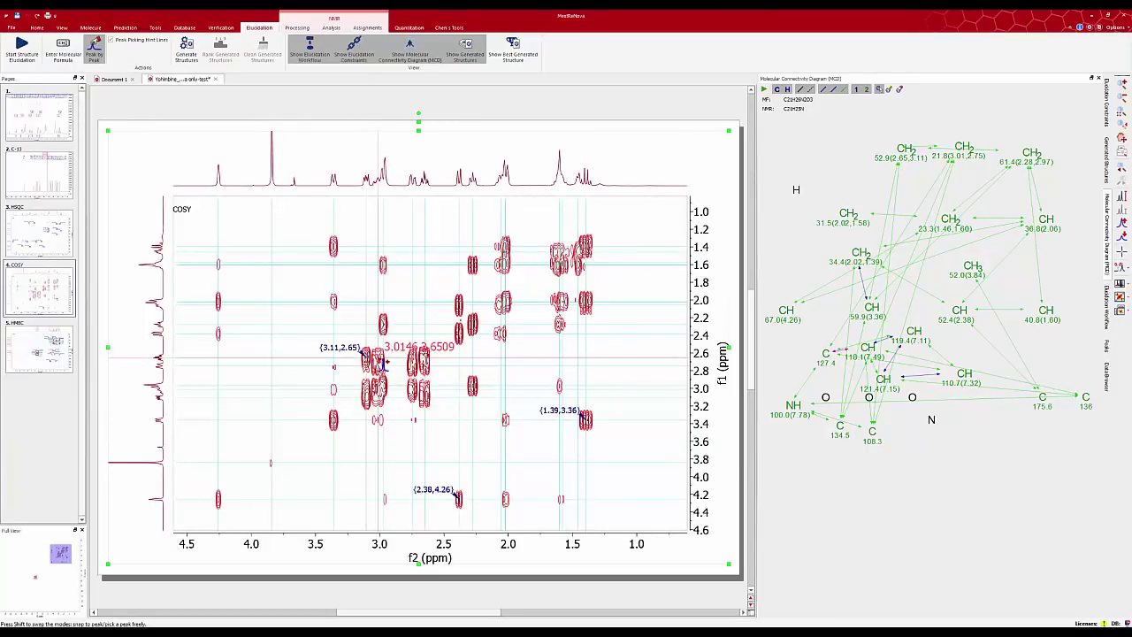
click(380, 360)
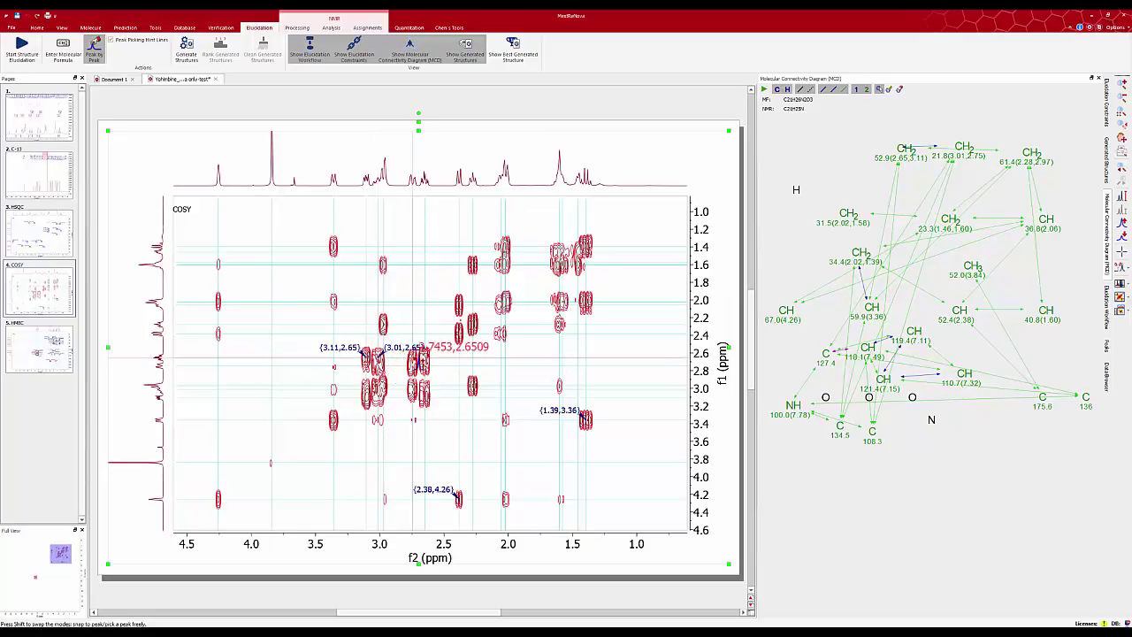
click(417, 360)
click(473, 386)
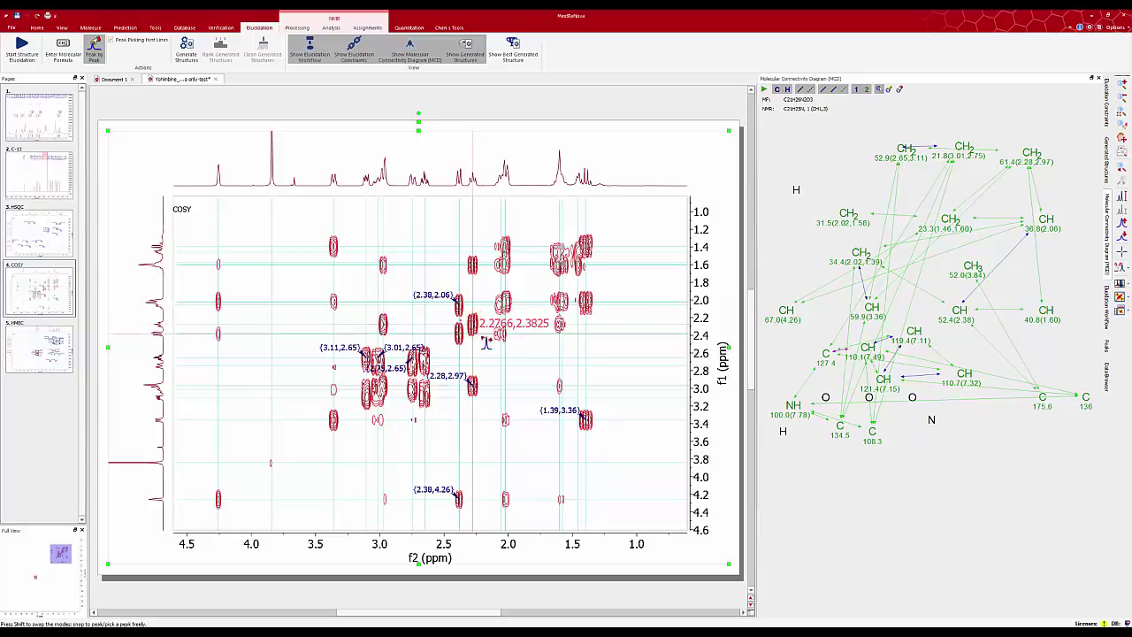
click(61, 370)
drag(368, 341, 427, 411)
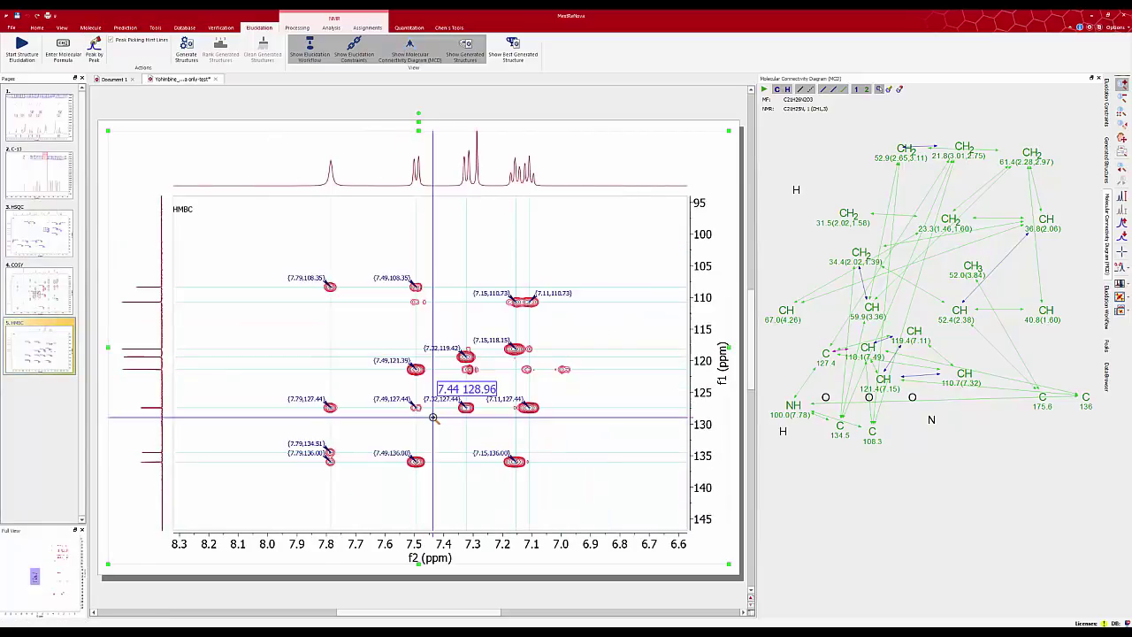
- Navigate to the 2.1–3.7 ppm HMBC region and pick the cross-peak at 2.75/52.93 ppm
click(55, 554)
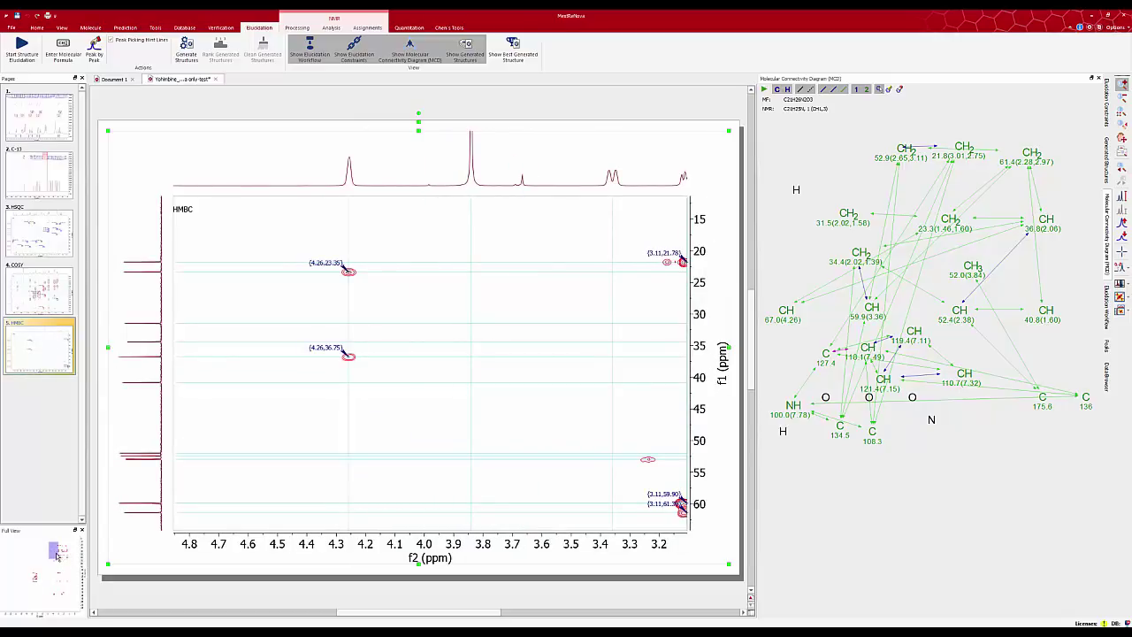
drag(55, 553, 62, 554)
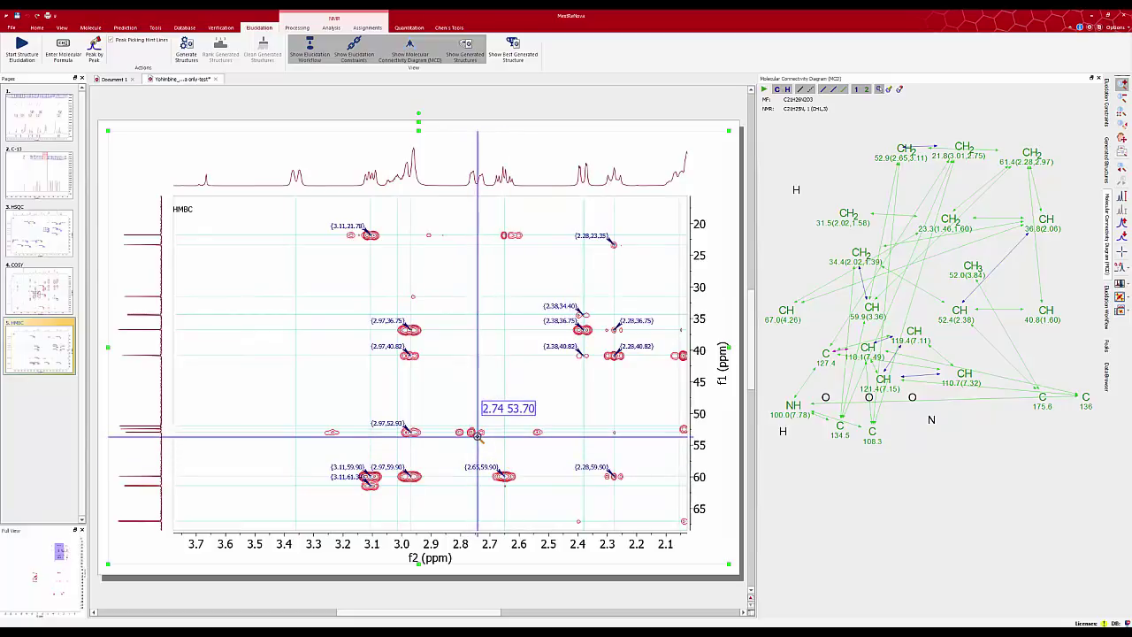
scroll(498, 423, up, 2)
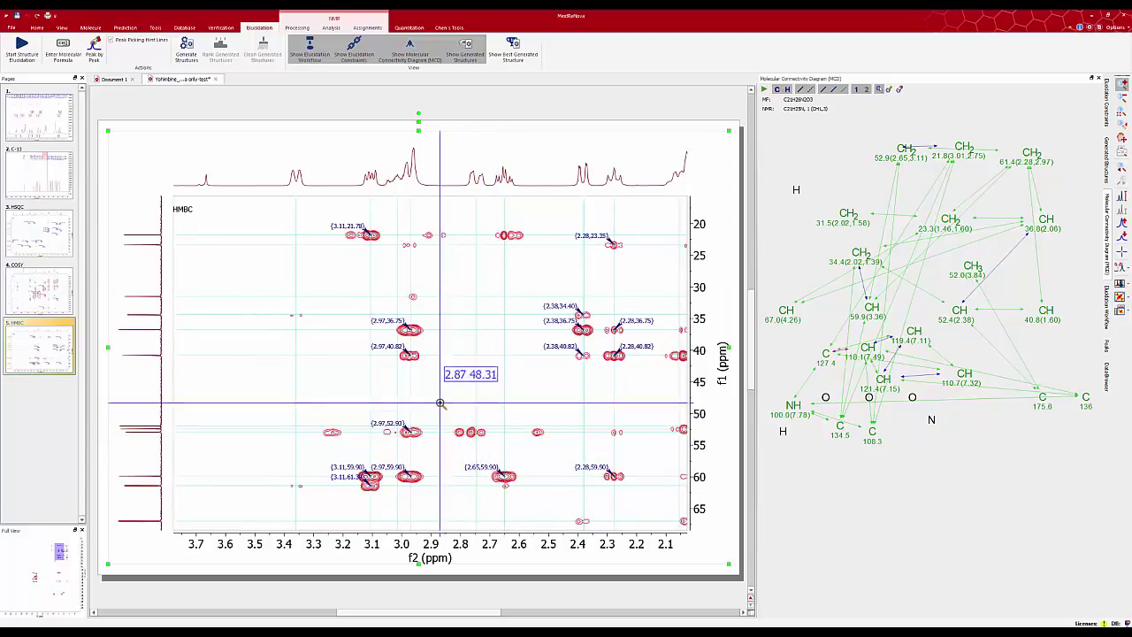
drag(439, 404, 501, 445)
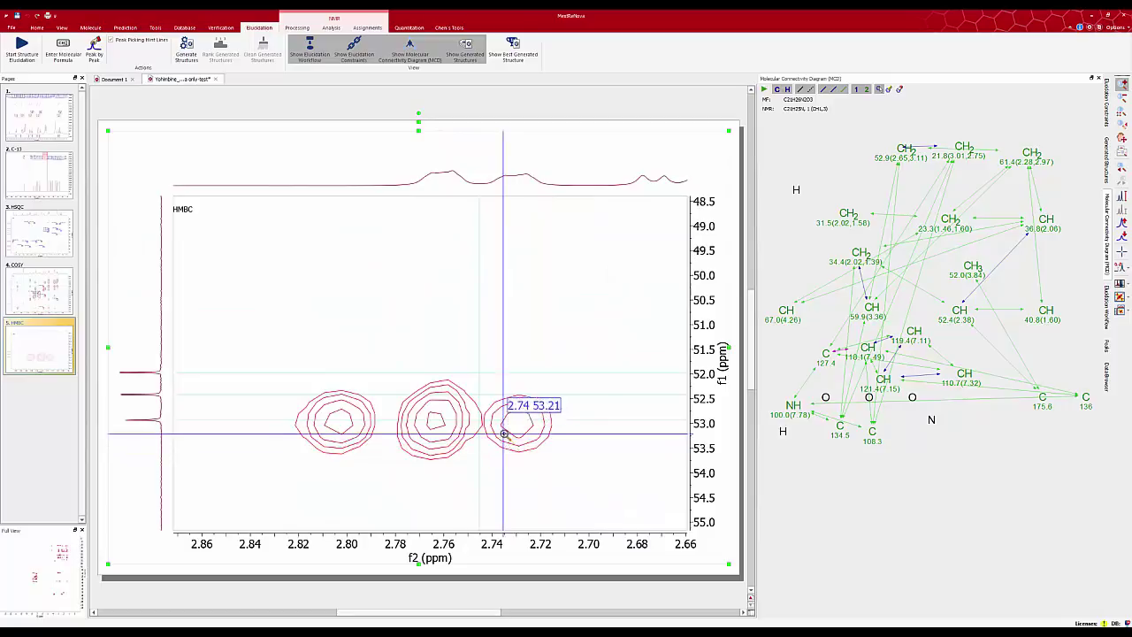
click(93, 53)
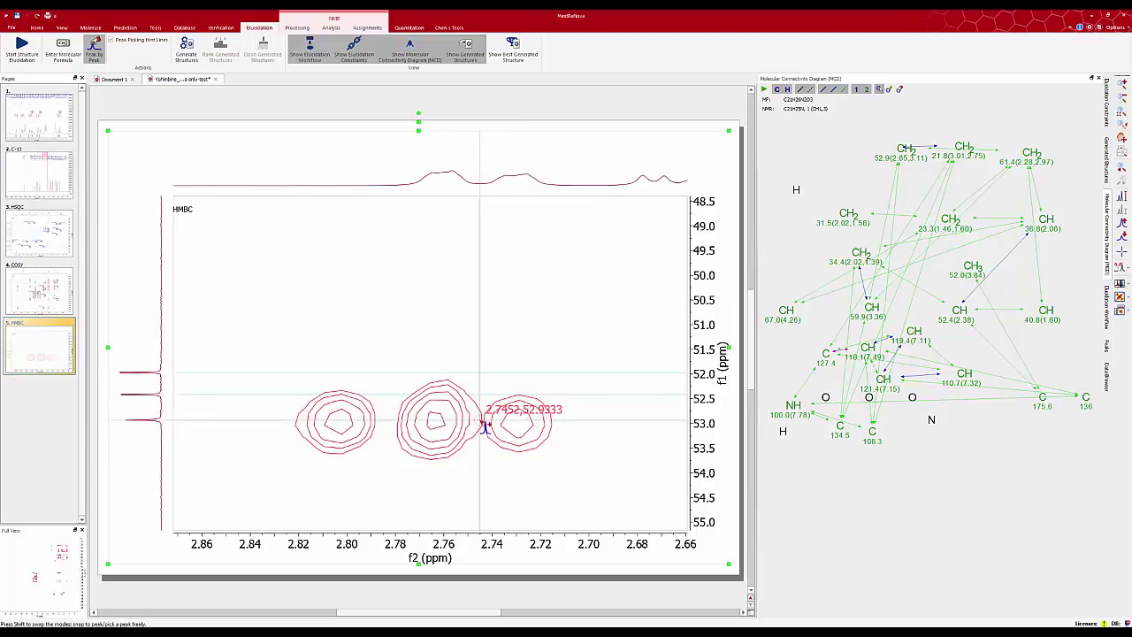
click(480, 420)
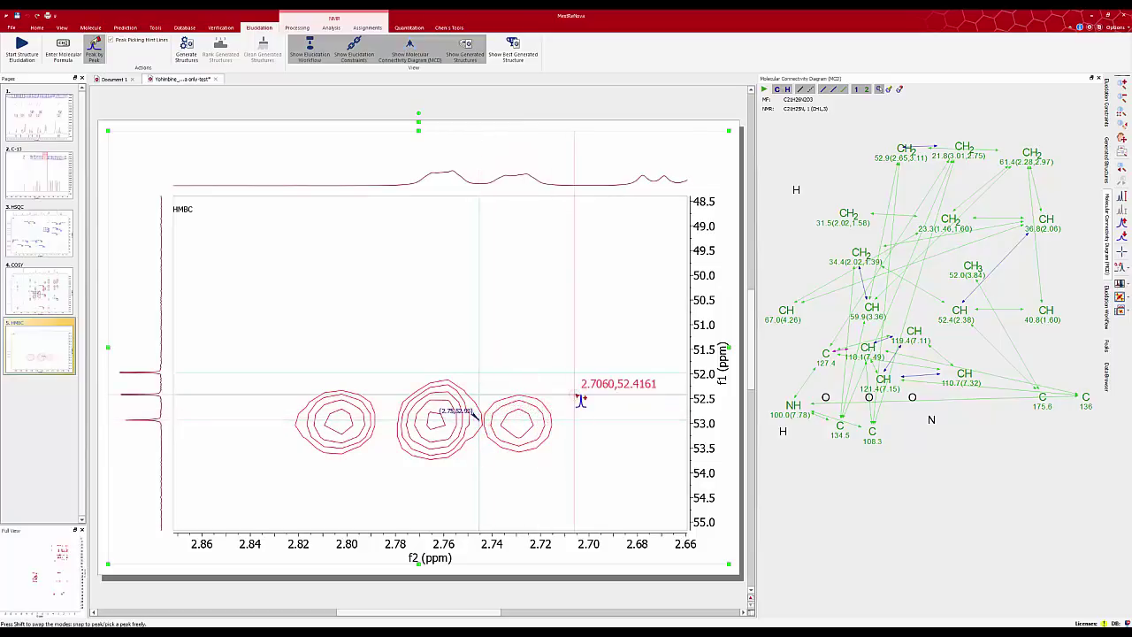
- Pick the 1.39/40.82 ppm cross-peak and show the whole HMBC spectrum
scroll(408, 374, down, 3)
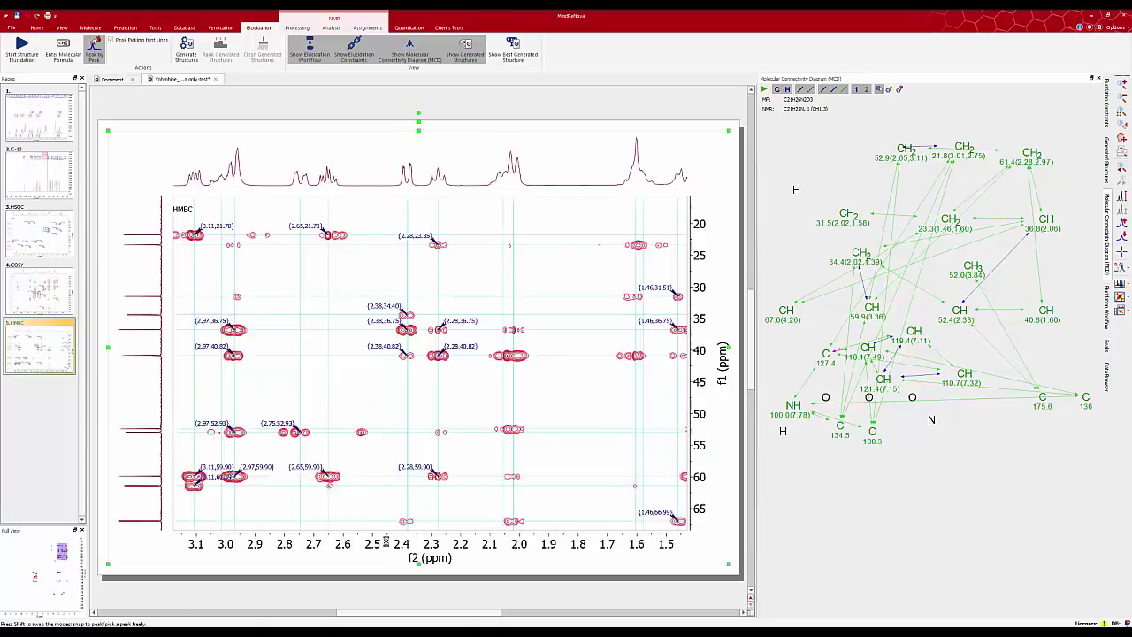
drag(430, 546, 382, 545)
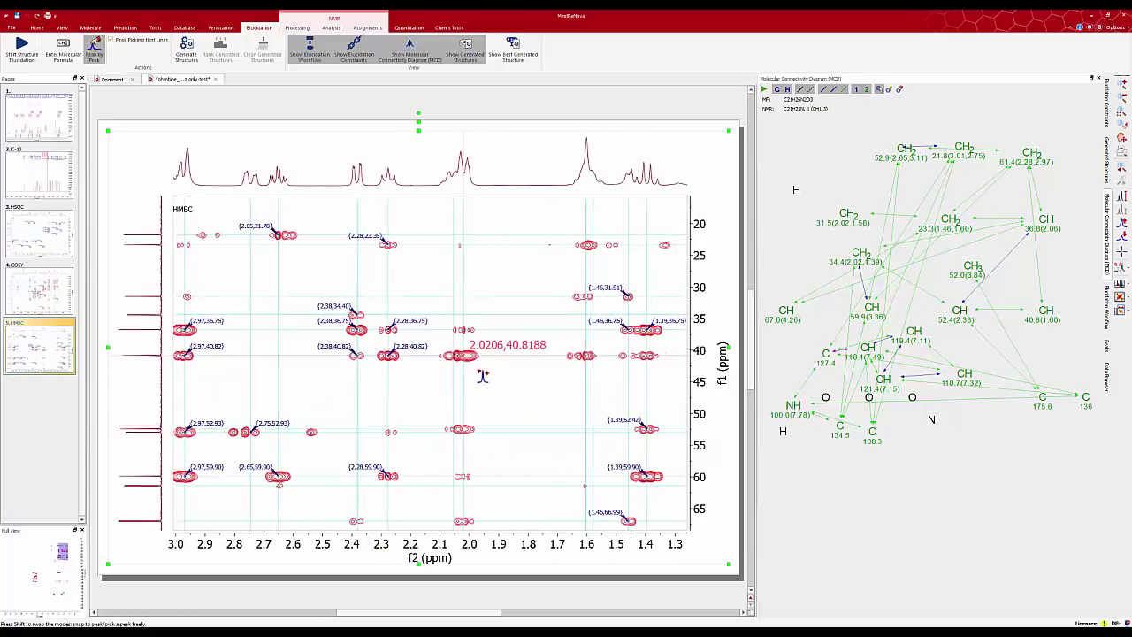
click(652, 360)
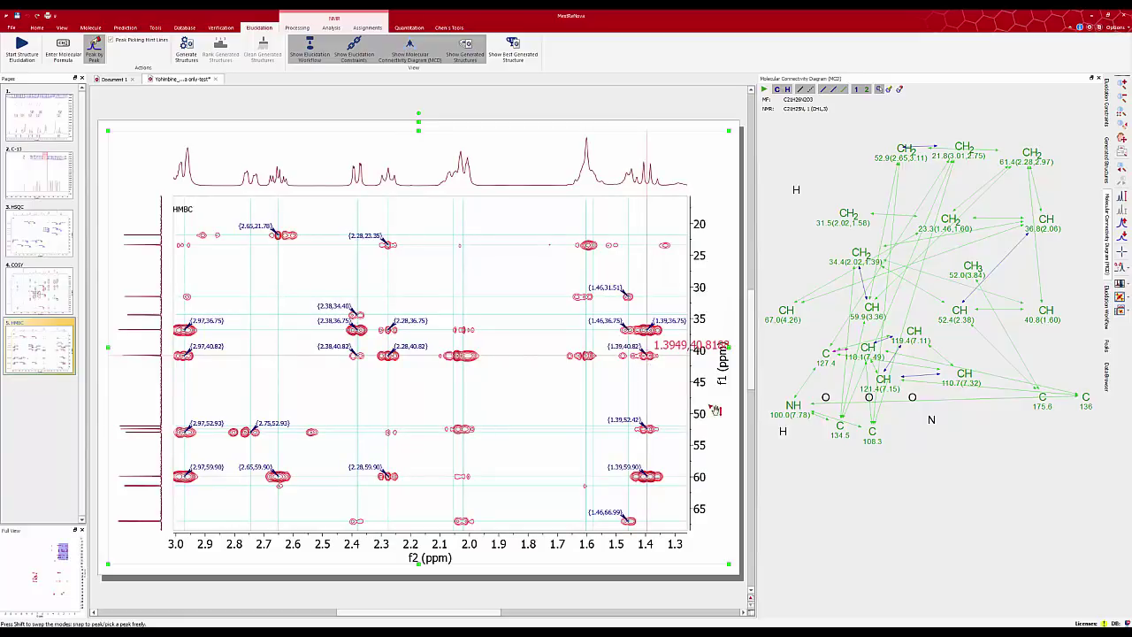
key(f)
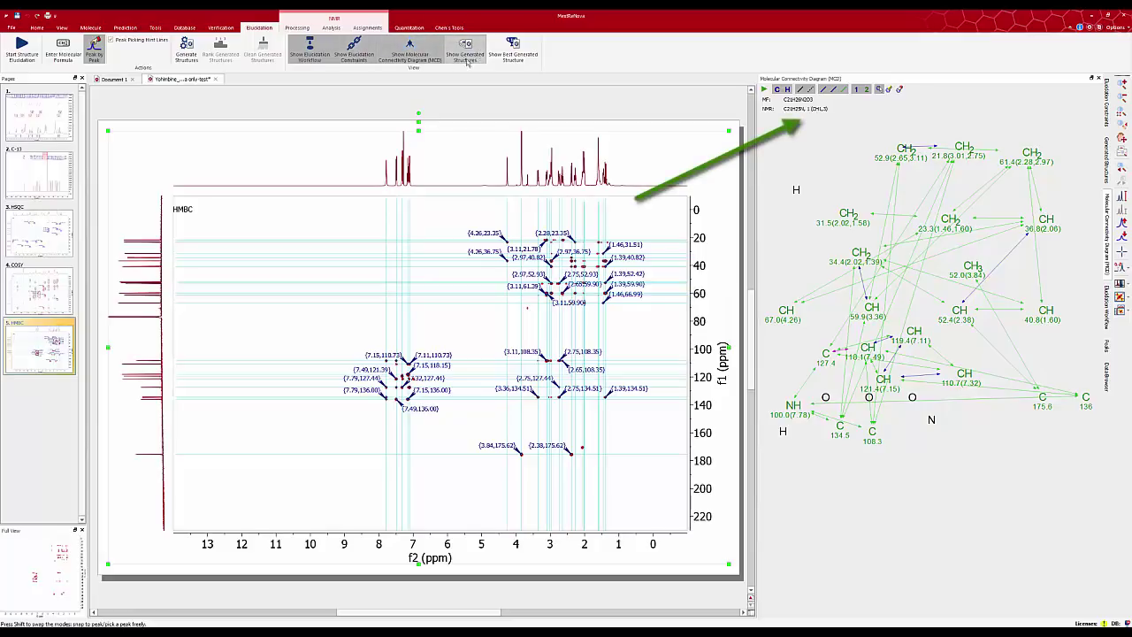
- Show the constraints atom list beside the HSQC plot, zoom near 2.4–2.7 ppm, and set C 52.4(2.38) to CH
click(358, 53)
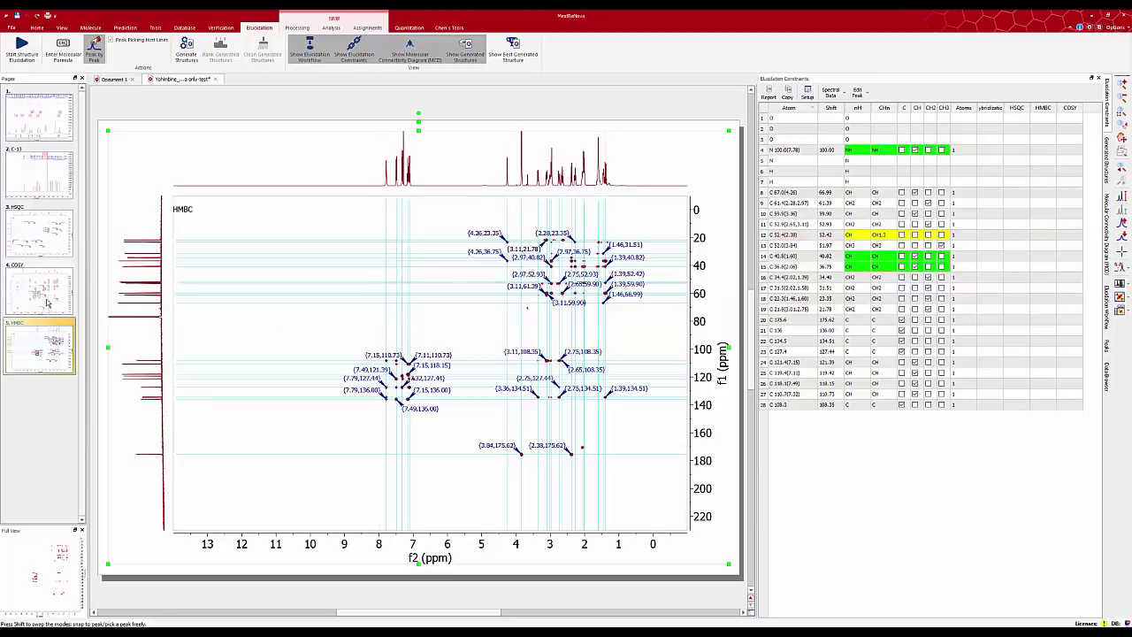
click(52, 251)
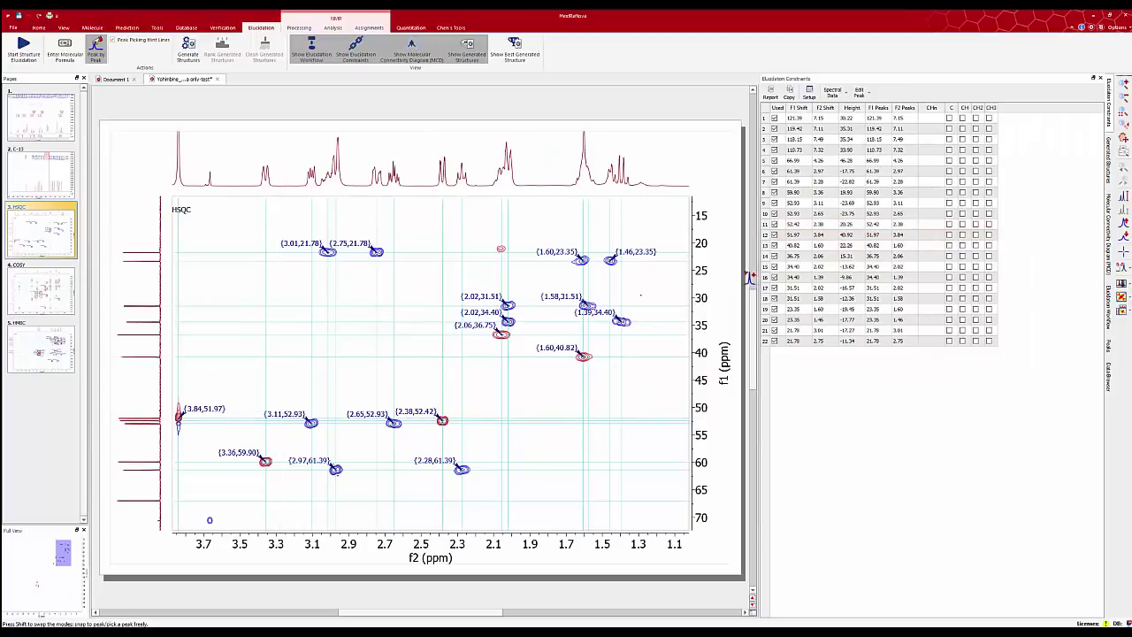
click(849, 93)
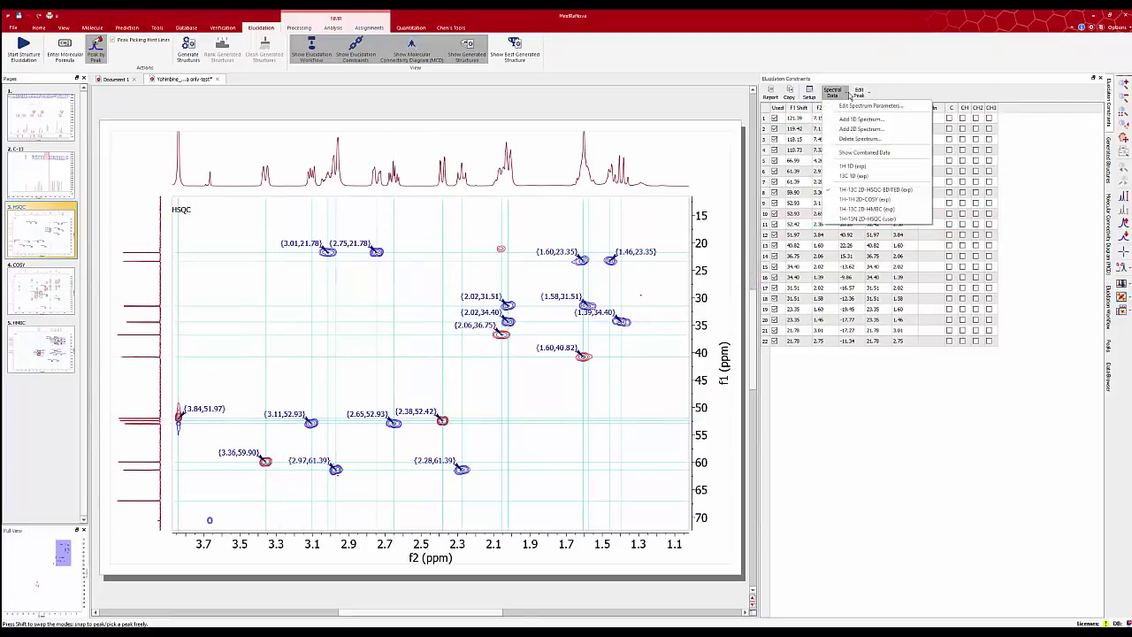
click(865, 159)
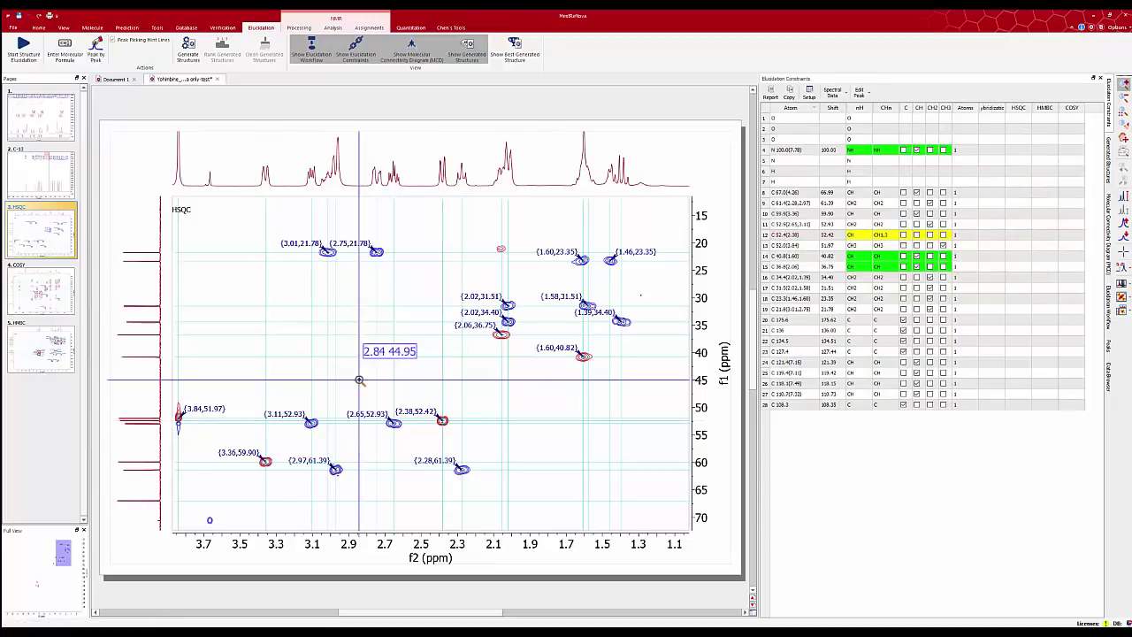
drag(473, 433, 480, 434)
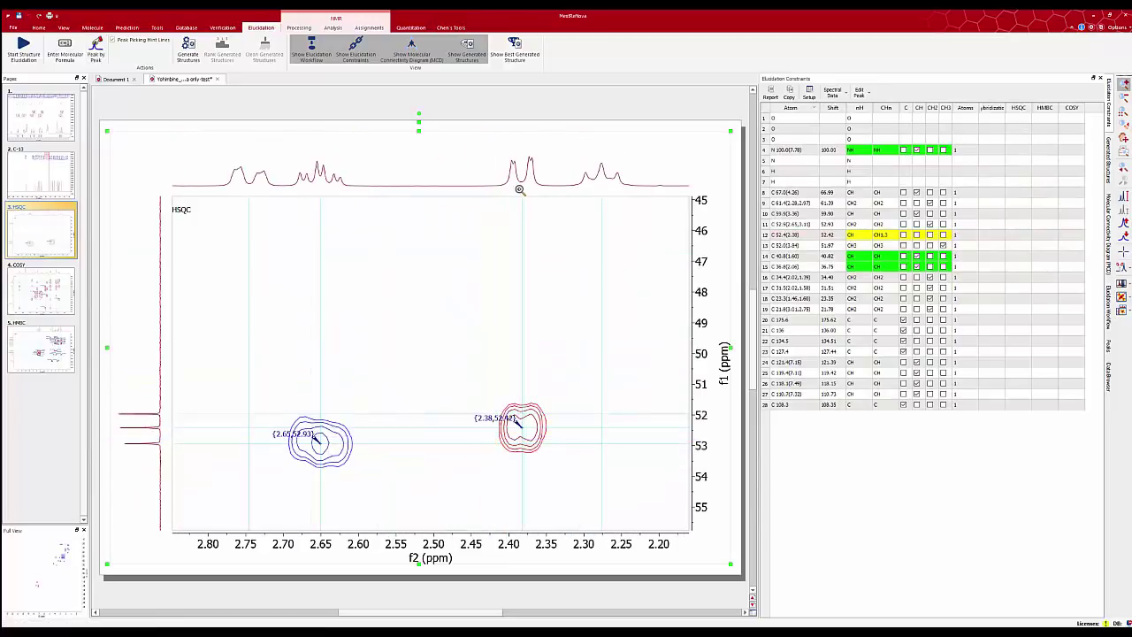
click(916, 235)
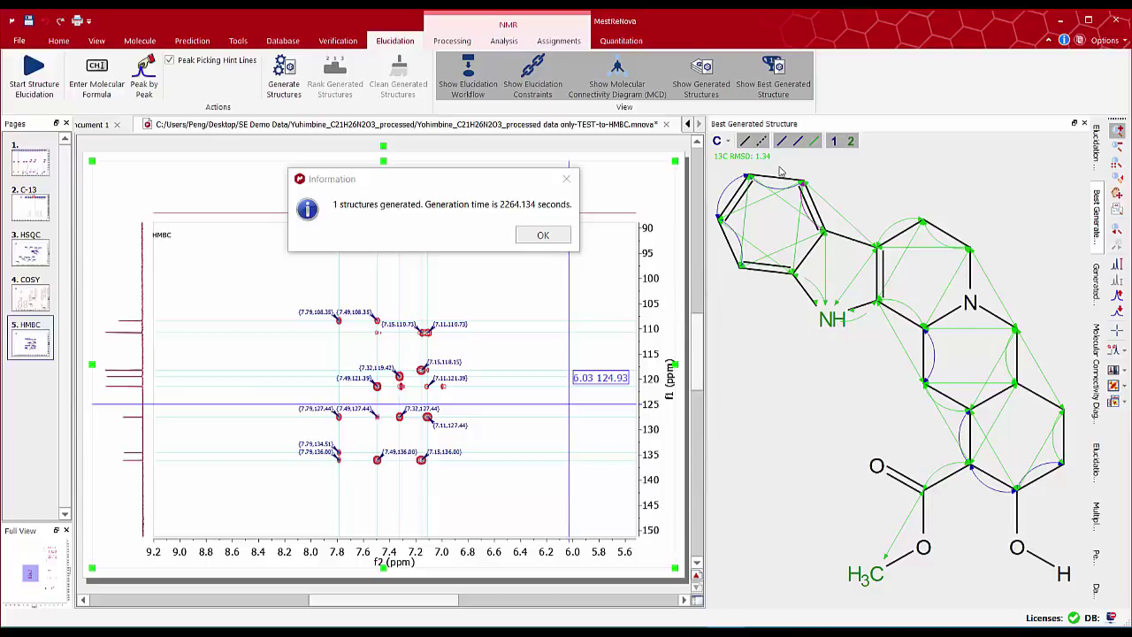
click(554, 235)
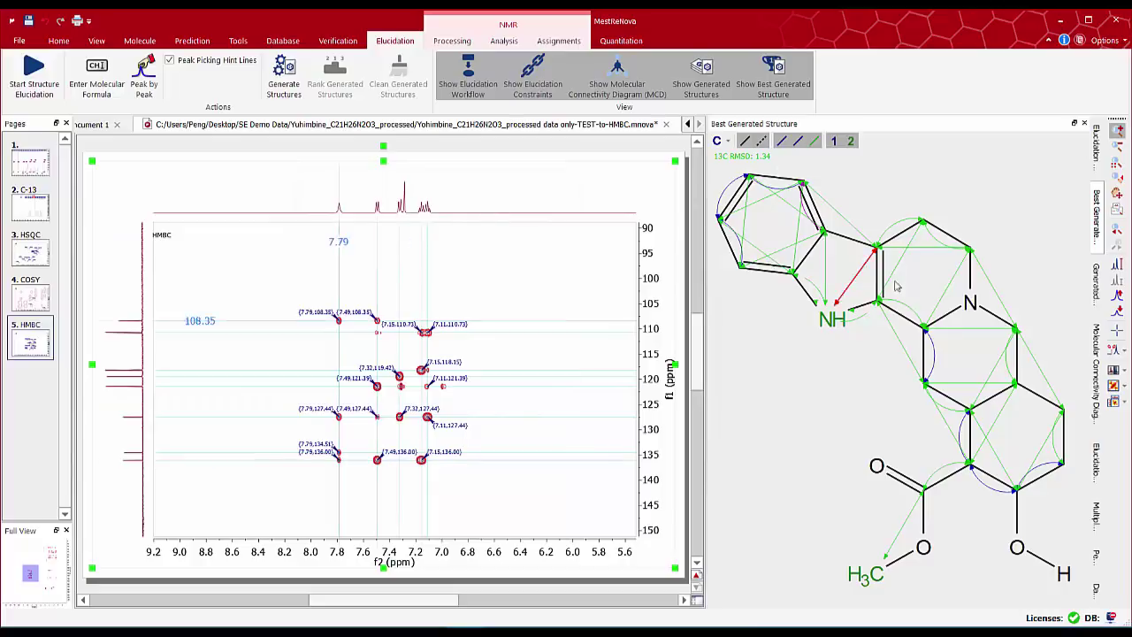